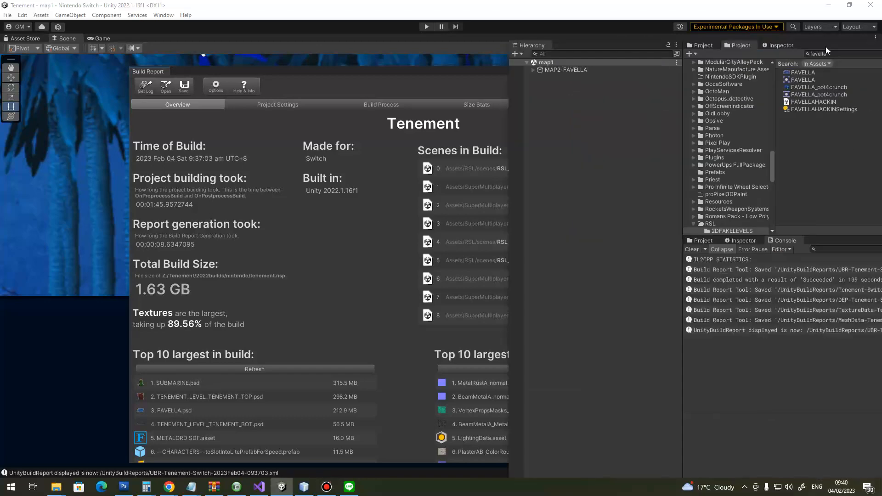
Inspect the import settings of the FAVELLA texture and move the floating editor window off the Build Report
click(464, 77)
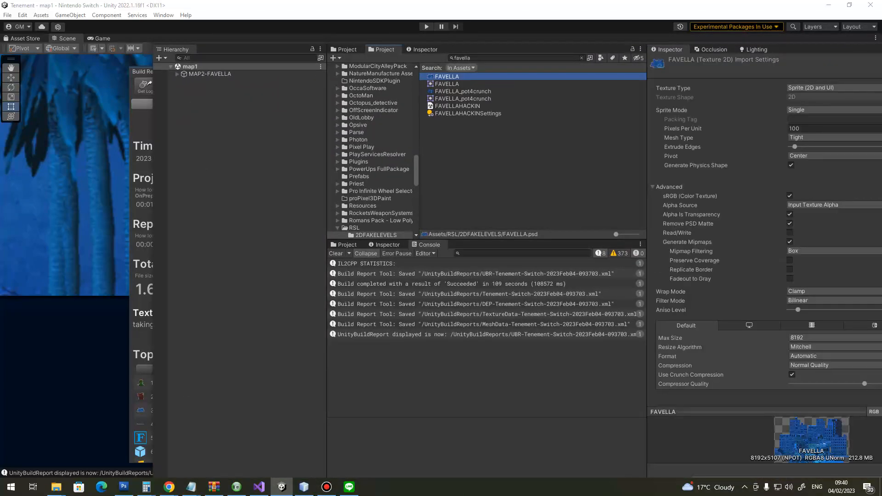
drag(817, 49, 688, 28)
scroll(689, 258, down, 3)
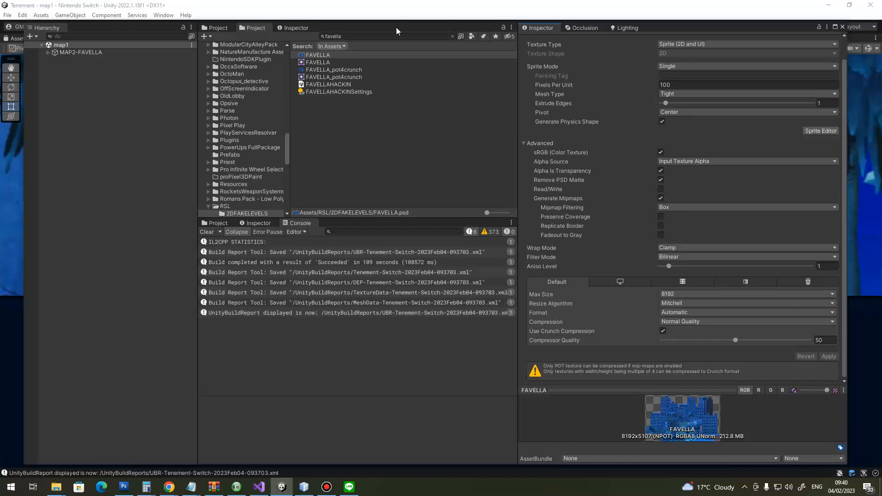
drag(396, 27, 881, 28)
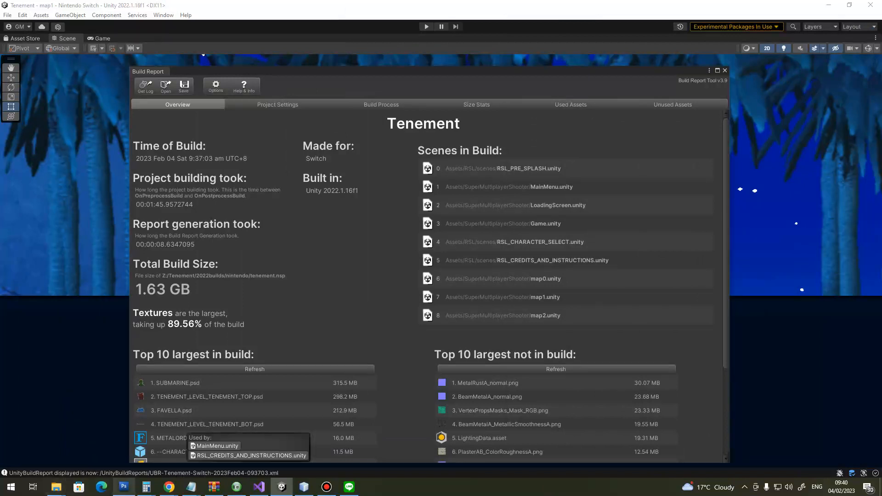
Switch to Photoshop and maximize the FAVELLA.psd document window
click(123, 486)
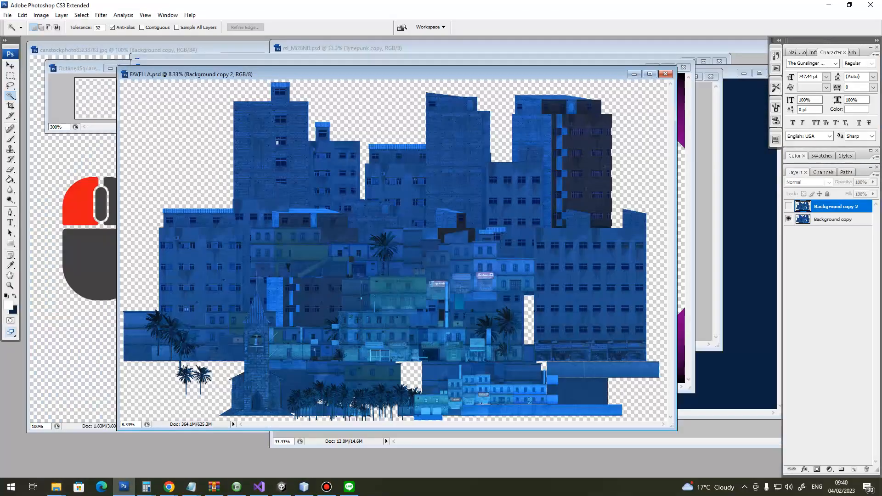
click(651, 74)
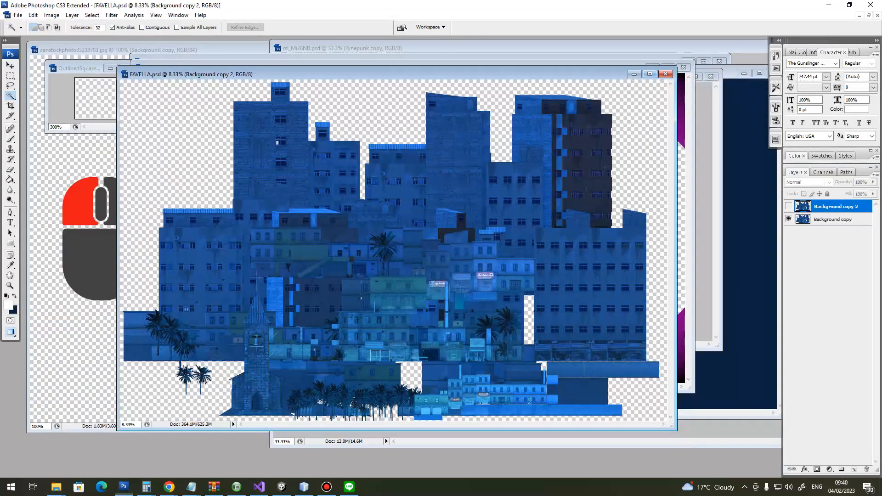
key(alt+Tab)
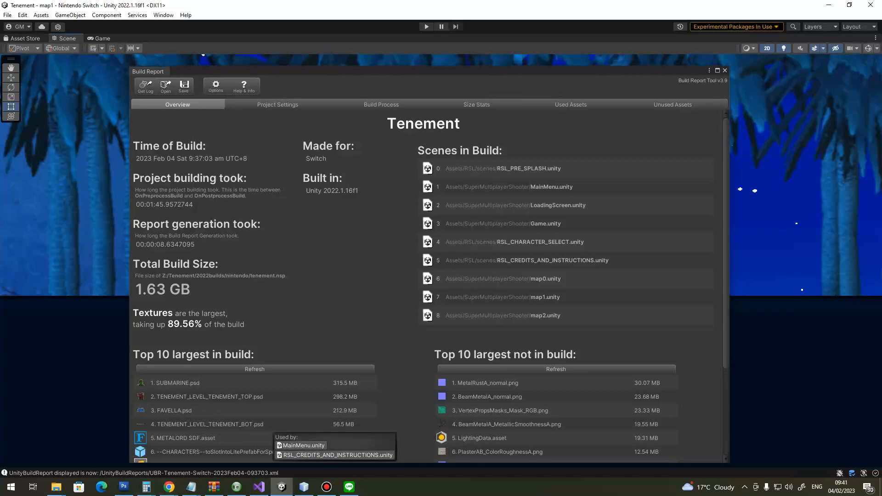
click(124, 487)
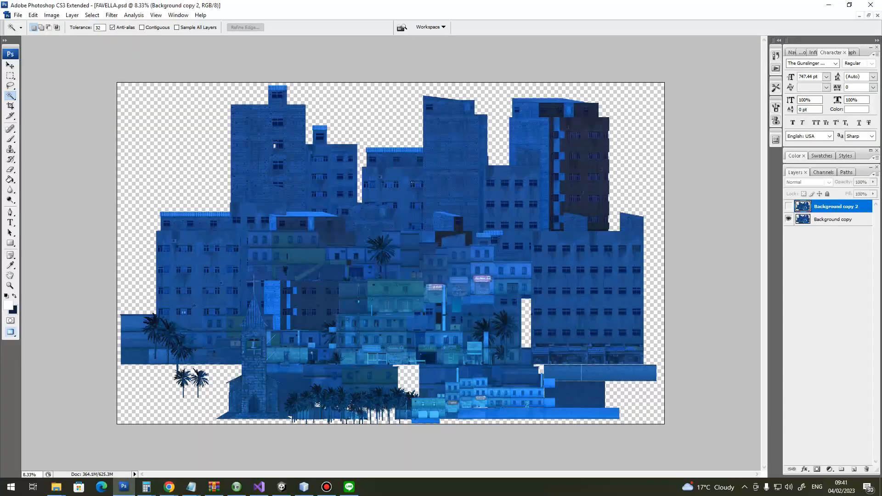
Open the Image Size dialog for FAVELLA.psd and check its pixel dimensions
click(73, 15)
mouse_move(52, 14)
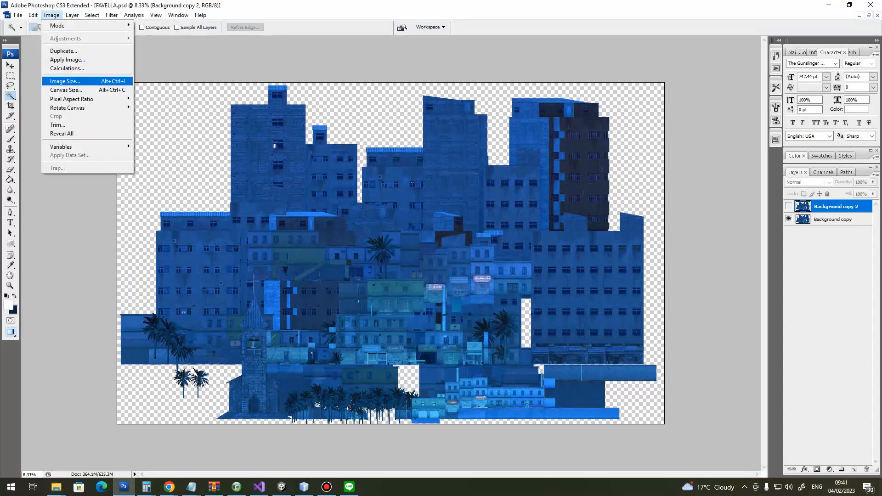
click(65, 81)
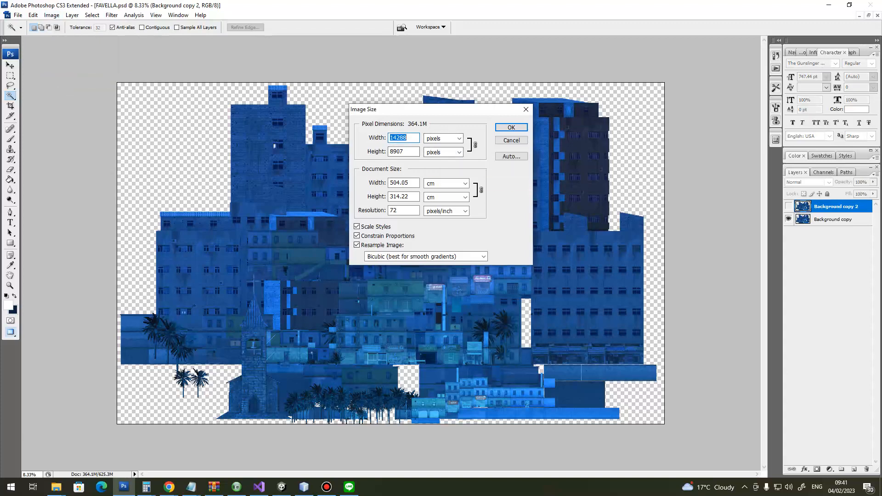
click(303, 486)
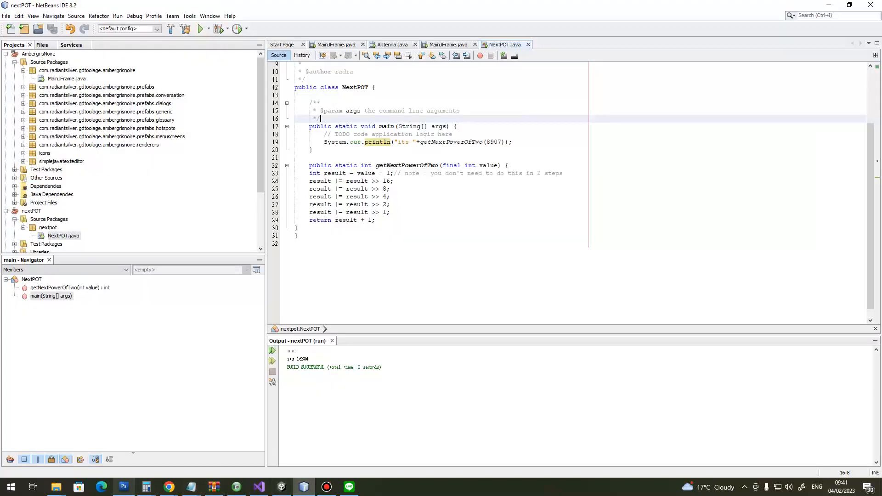
click(123, 486)
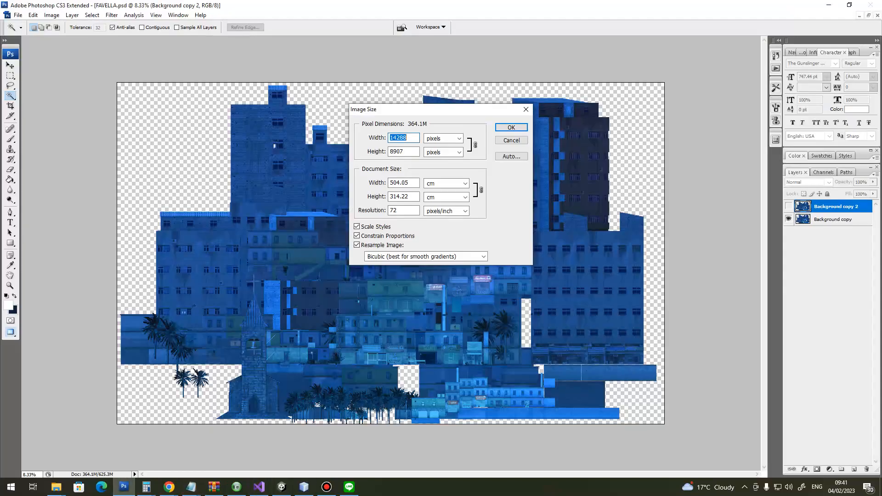
In NetBeans, run NextPOT.java with 14288 as the getNextPowerOfTwo argument, copy the resulting number and return to Photoshop
click(303, 487)
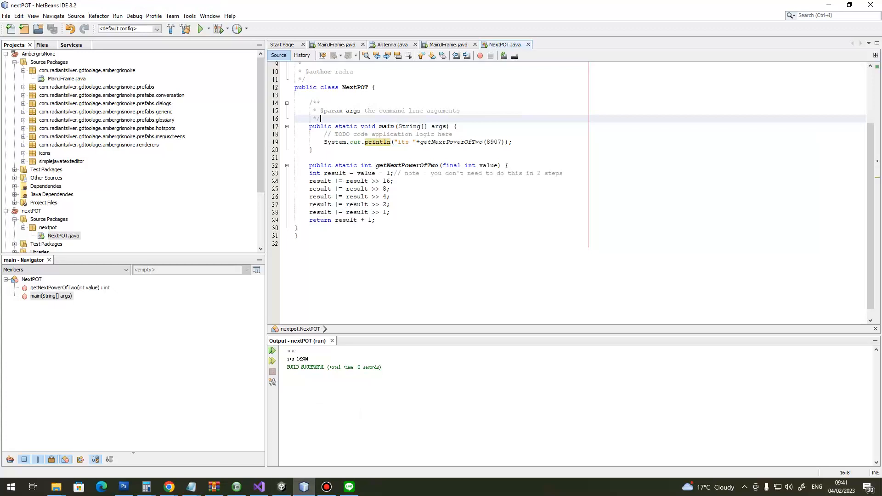
double_click(494, 142)
text(14288)
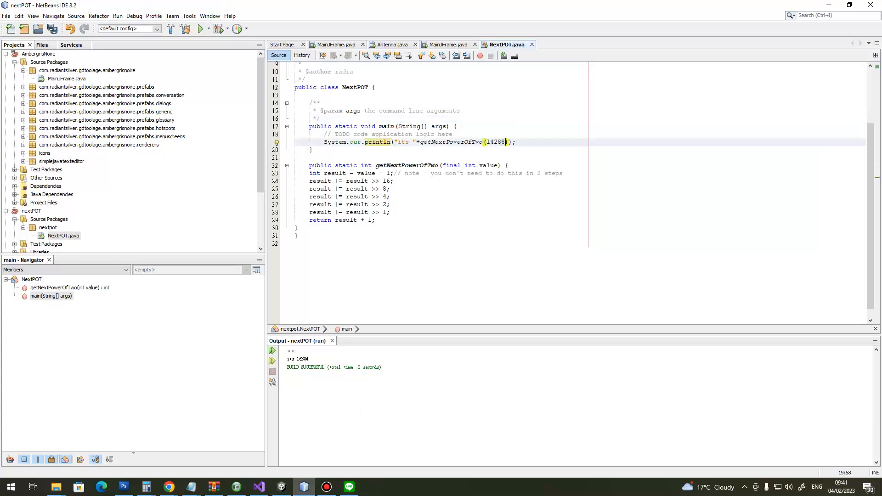
key(F6)
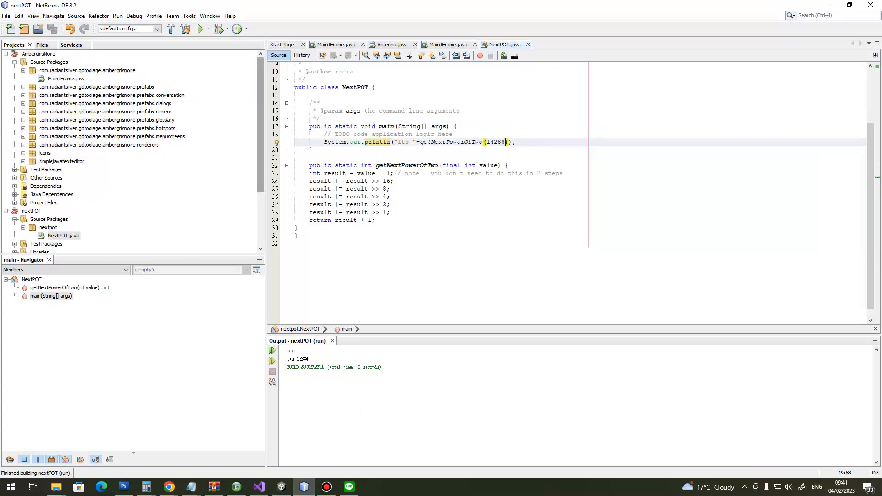
double_click(304, 359)
key(ctrl+c)
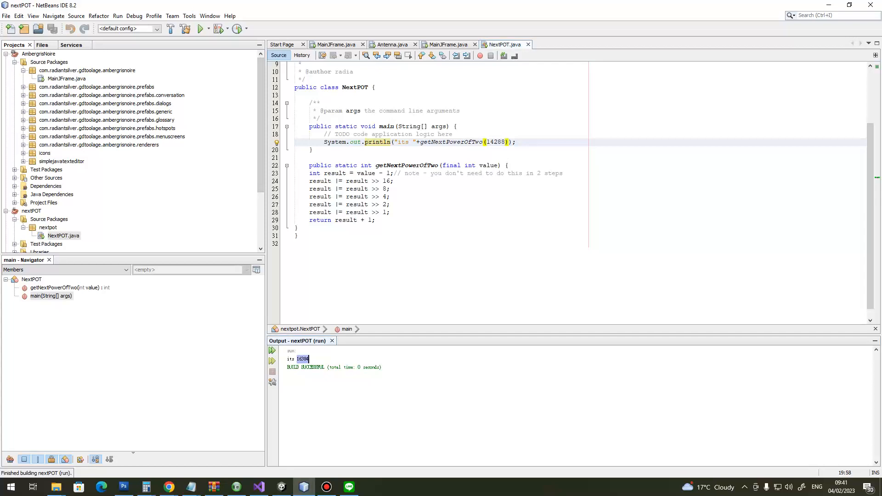
click(124, 486)
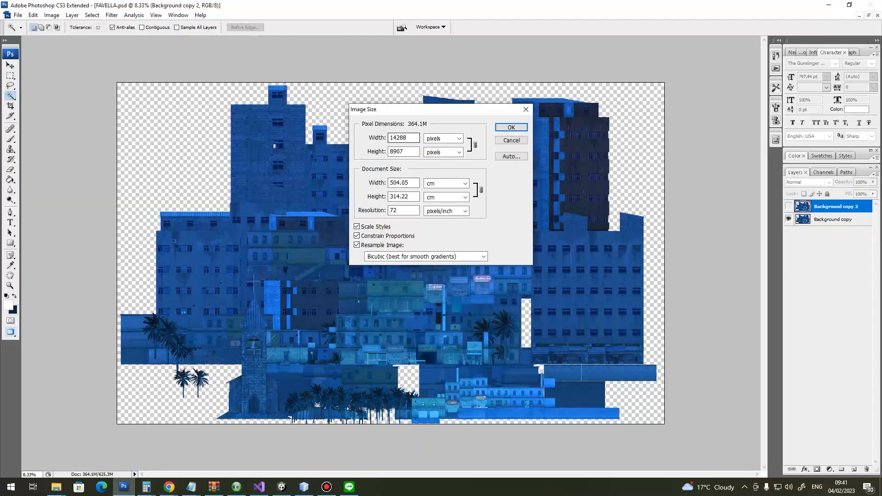
double_click(400, 138)
key(ctrl+v)
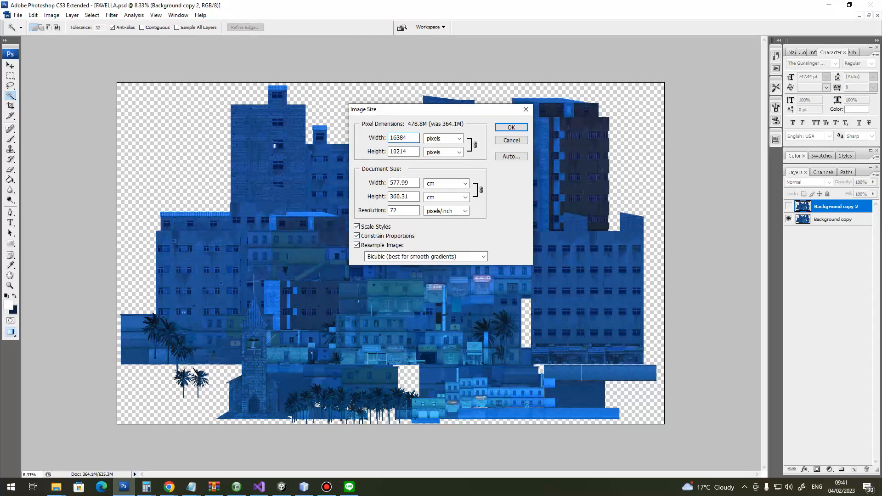
key(Return)
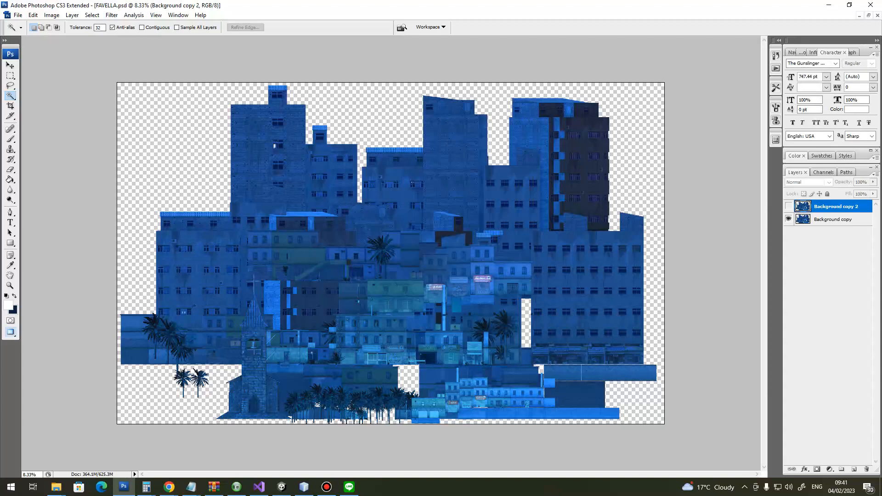
Set the canvas size units to pixels and widen the FAVELLA.psd canvas to 16384 pixels
click(51, 15)
click(66, 89)
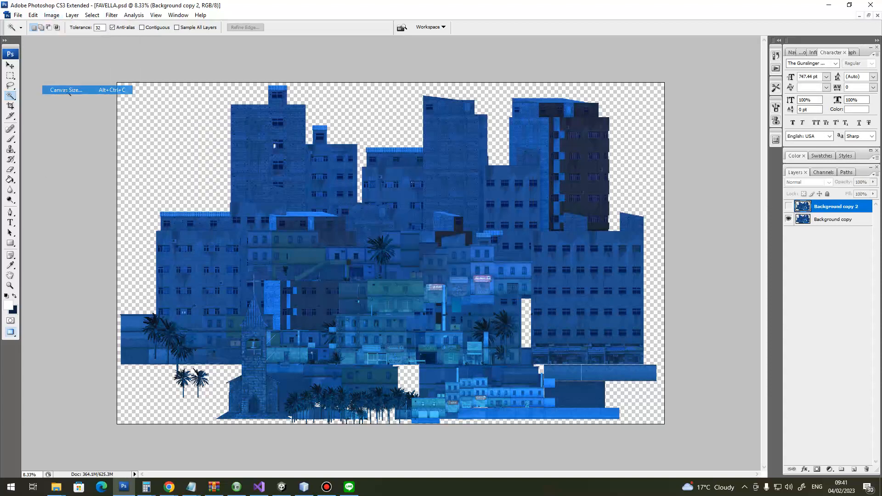
click(484, 170)
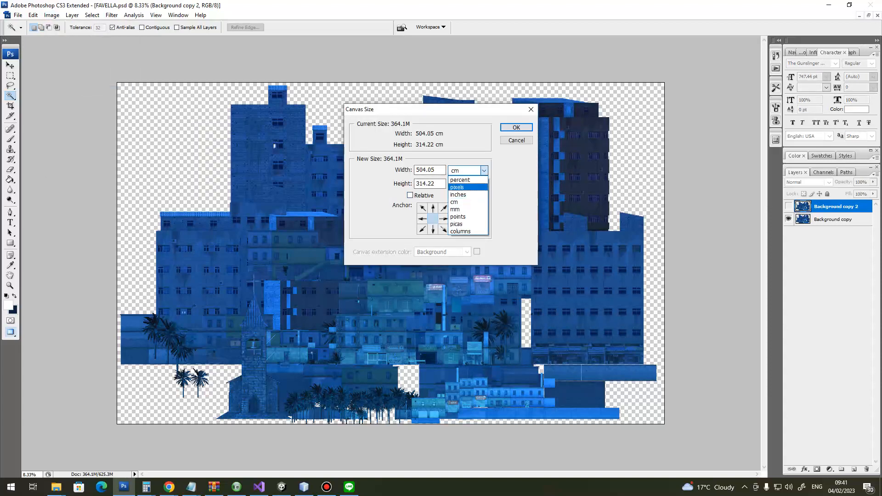
click(457, 187)
click(484, 185)
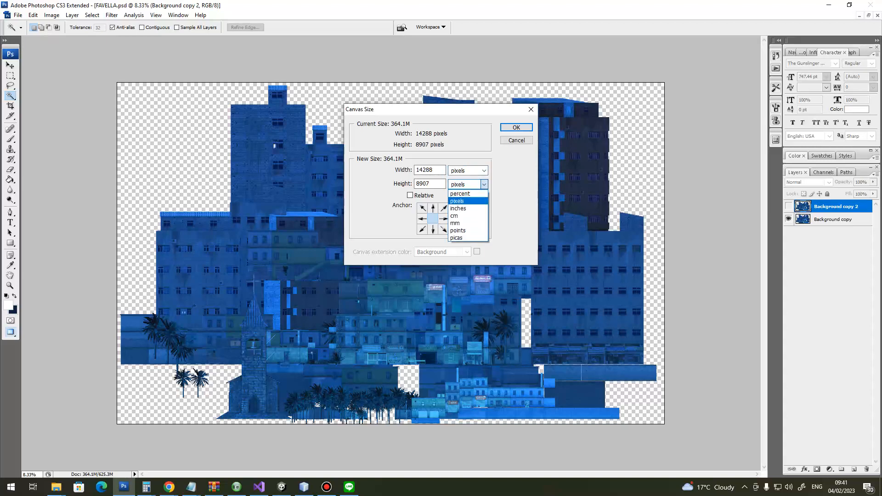
click(457, 201)
drag(435, 170, 414, 169)
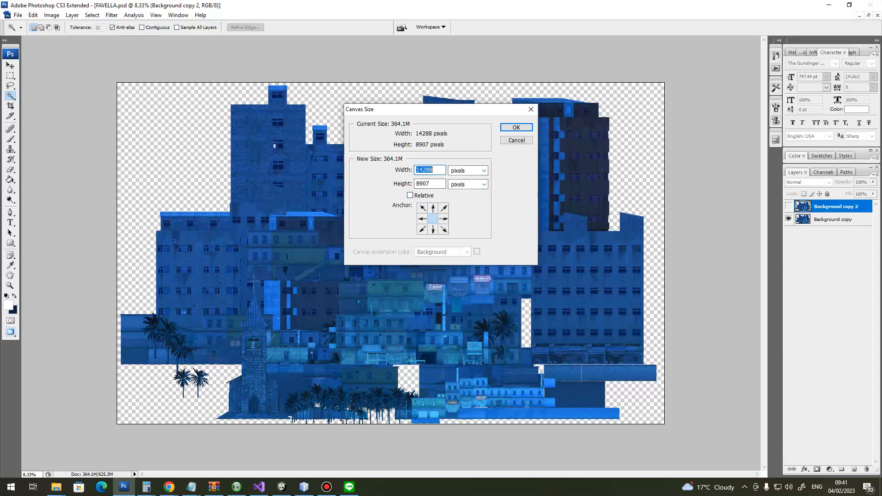
text(16384)
click(516, 127)
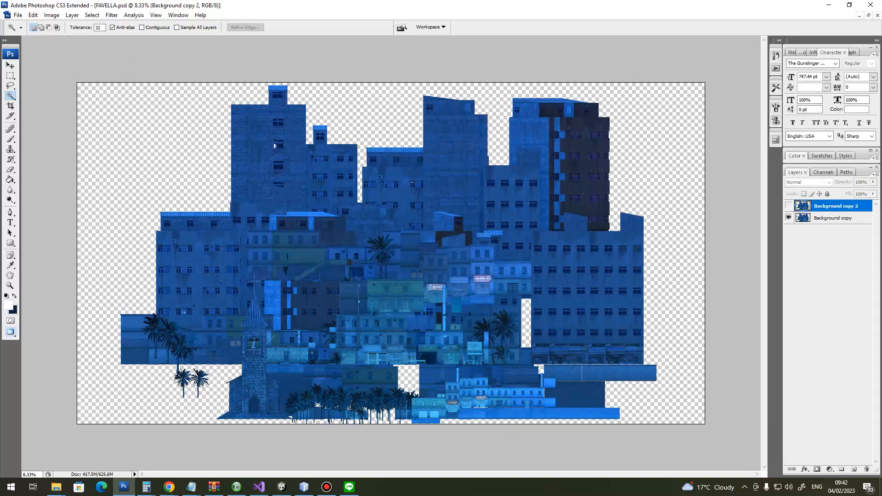
Reopen the Canvas Size dialog, switch its units to pixels and copy the height value
click(52, 14)
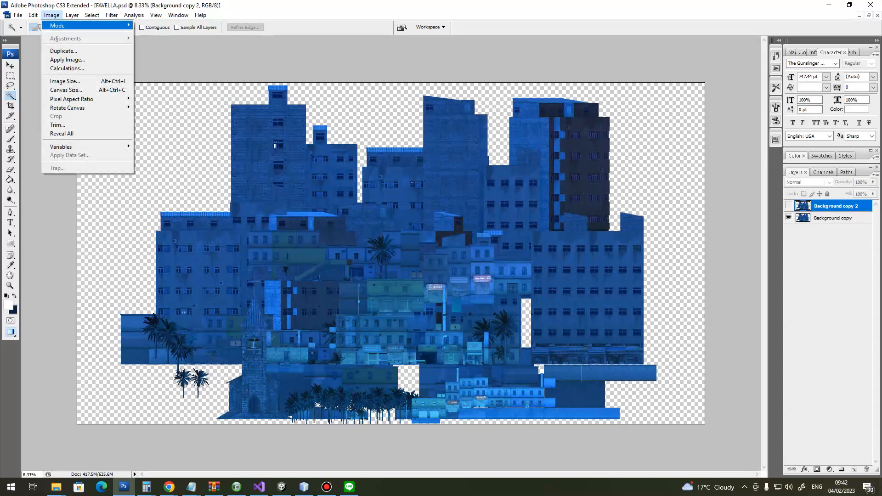
click(65, 89)
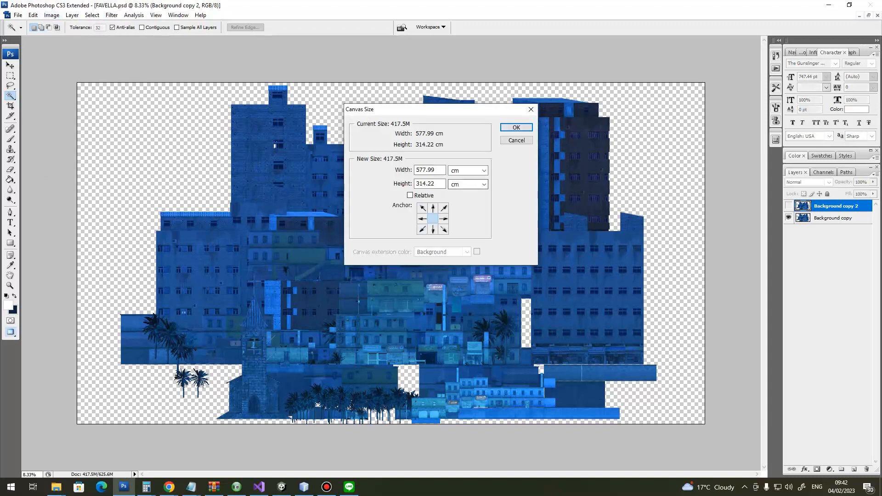
click(475, 171)
click(467, 186)
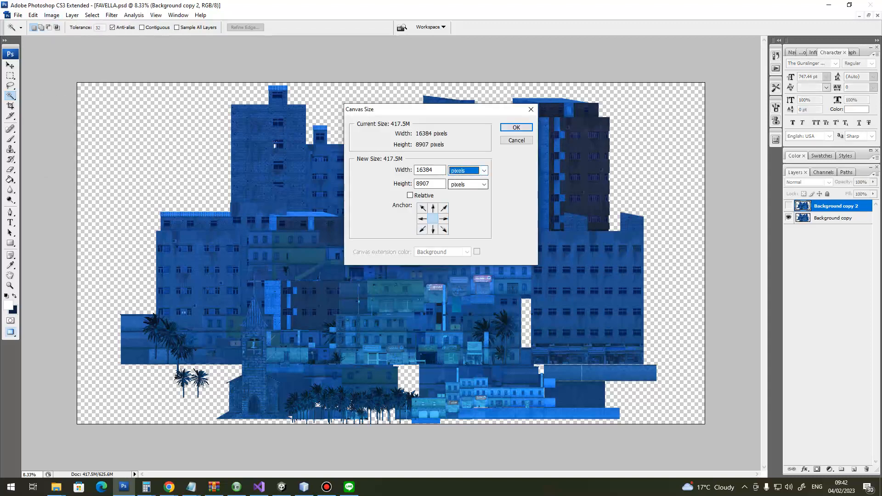
key(Tab)
key(ctrl+c)
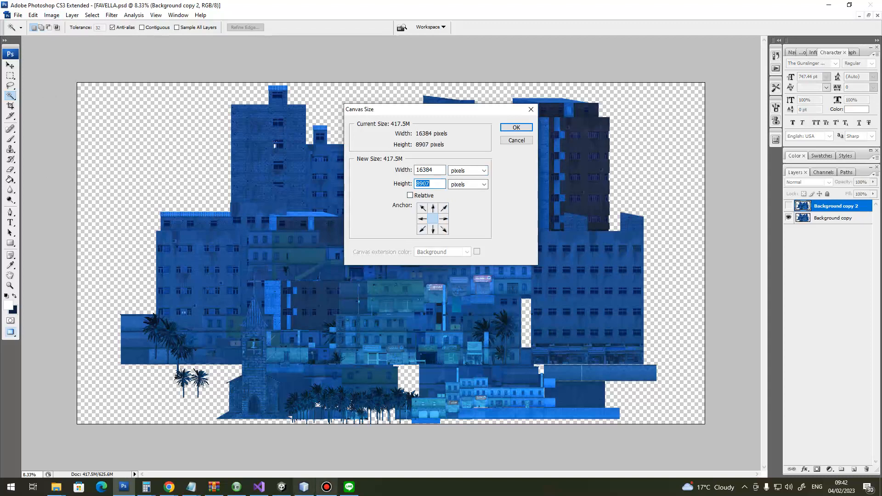
In NetBeans, replace the getNextPowerOfTwo argument with 8907, run the project and select the number in the output
click(304, 487)
double_click(496, 142)
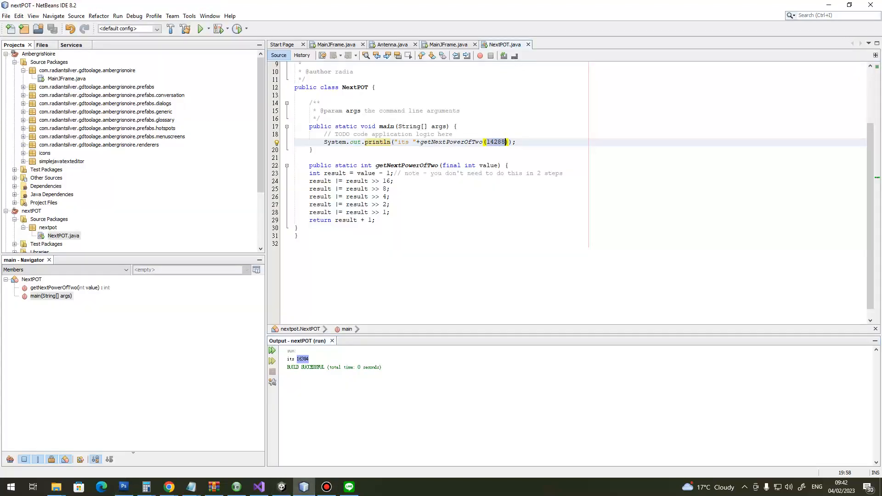
key(ctrl+v)
click(200, 28)
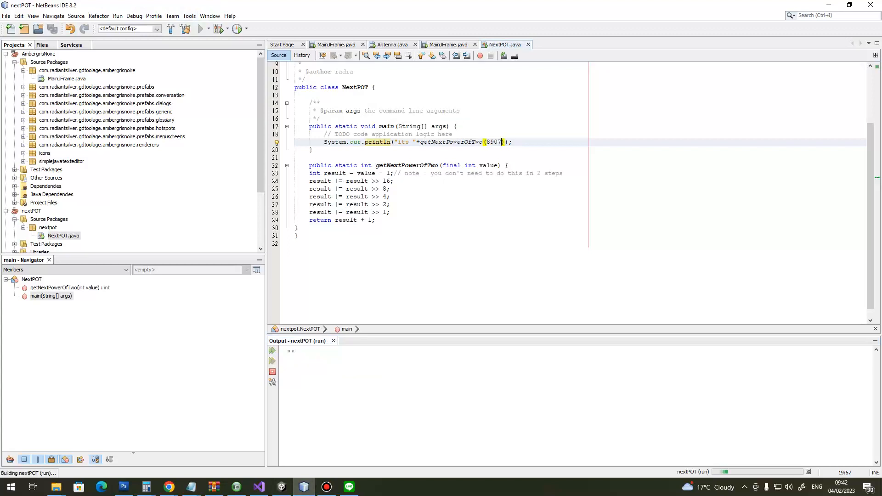
double_click(301, 358)
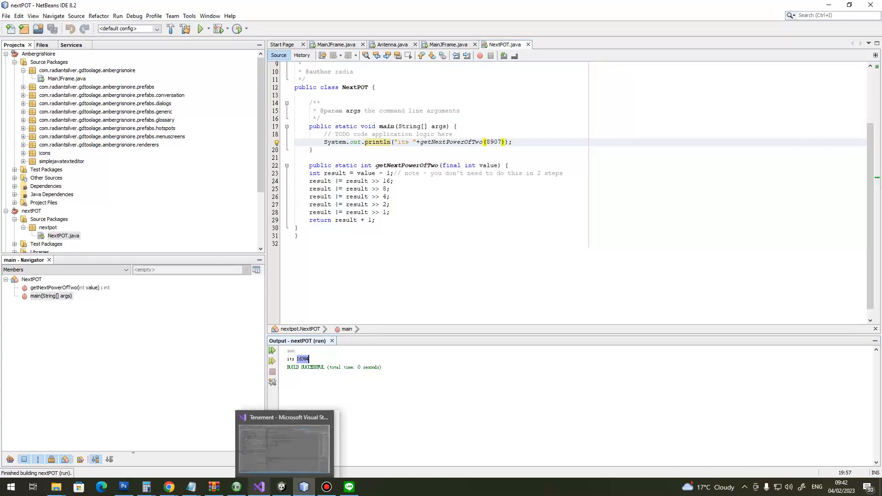
mouse_move(169, 486)
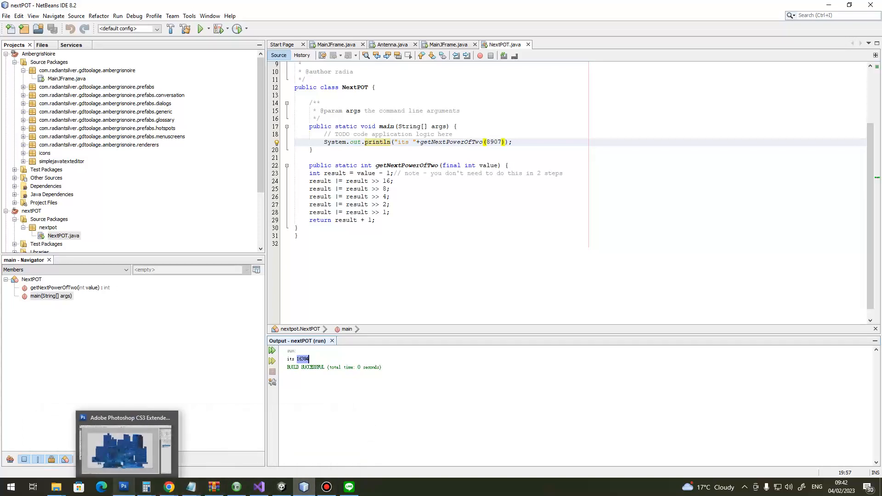
Back in Photoshop, set the canvas height of FAVELLA.psd to 16384 pixels
click(123, 487)
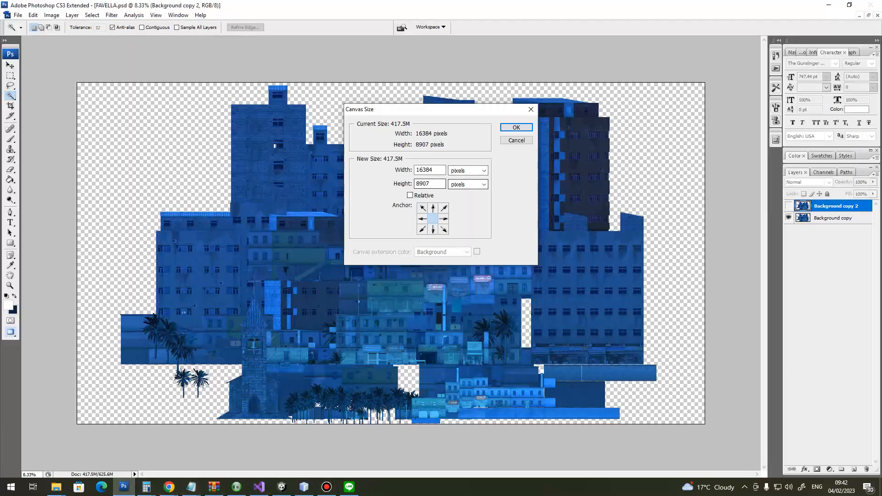
key(Tab)
text(16384)
key(Return)
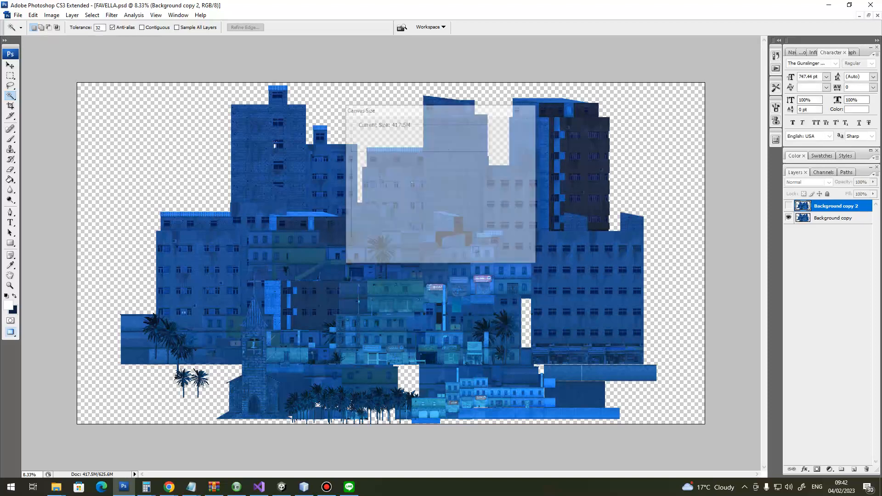
key(ctrl+minus)
key(ctrl+minus)
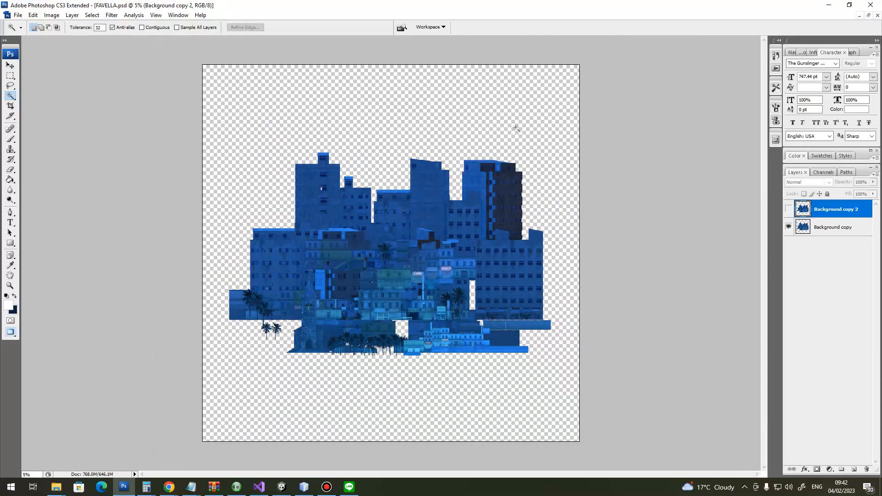
Check the enlarged square canvas and switch back to Unity's Build Report
key(ctrl+plus)
key(ctrl+minus)
key(alt+bracketleft)
key(alt+bracketright)
click(282, 486)
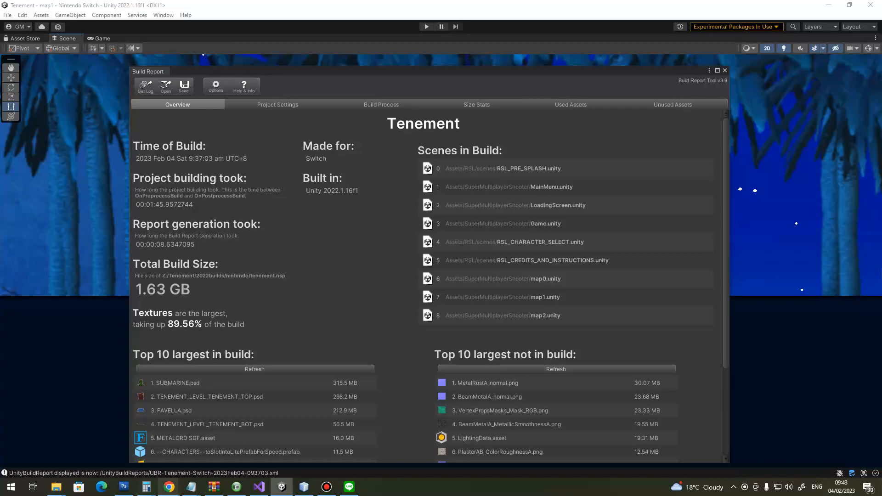
Switch to Photoshop and delete the hidden Background copy 2 layer from FAVELLA.psd
click(124, 486)
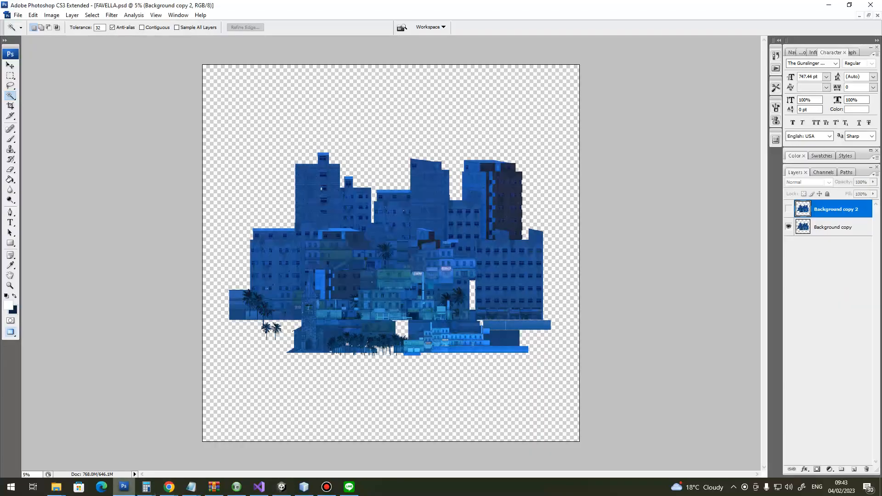
right_click(827, 214)
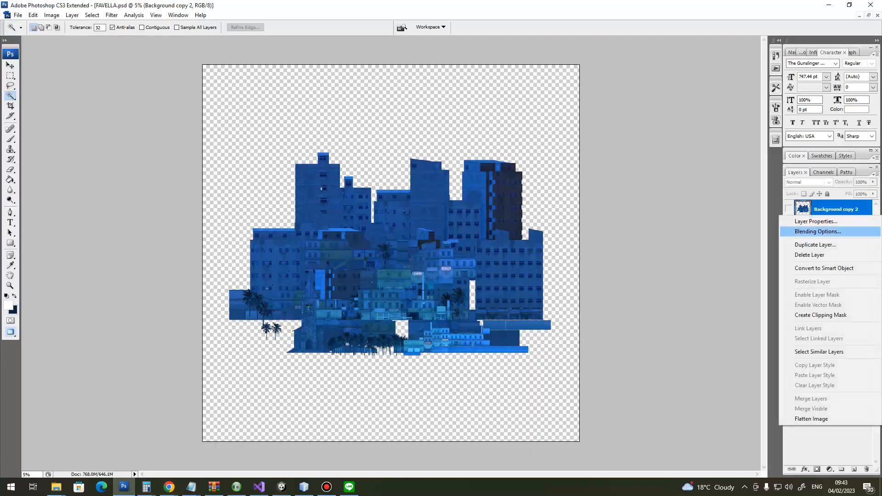
click(809, 254)
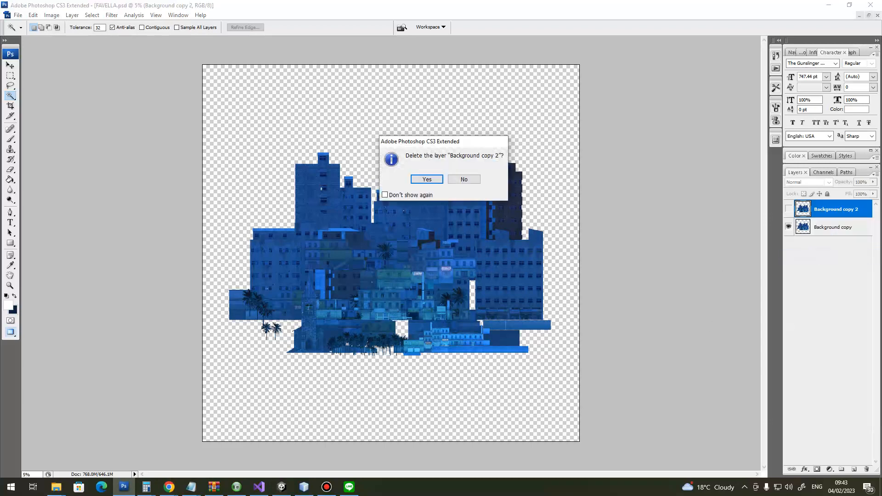
click(427, 179)
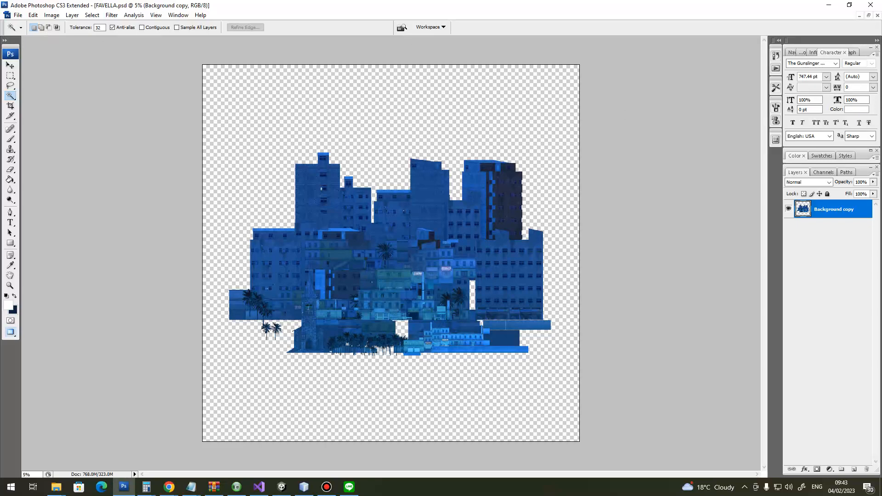
Open Save As, show the 2DFAKELEVELS folder with file details, compare the sizes of FAVELLA.psd and FAVELLA_pot4crunch.psd, and cancel without saving
click(17, 15)
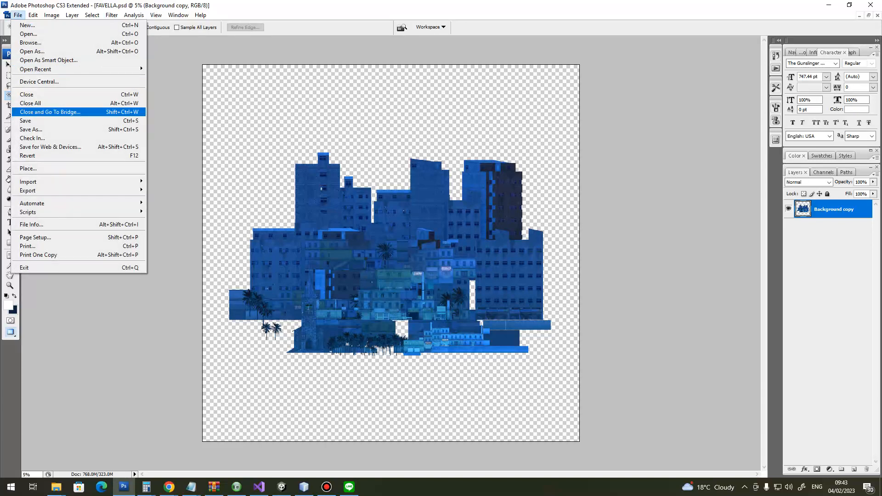
click(31, 129)
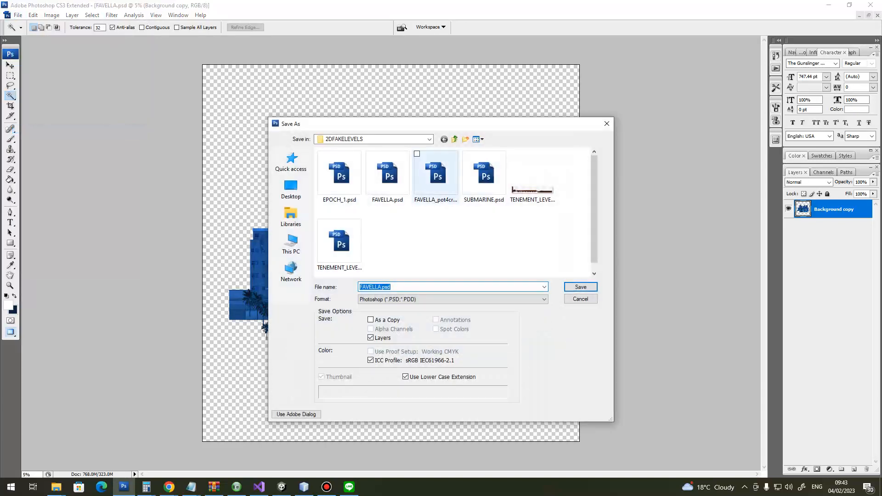
click(436, 177)
right_click(304, 231)
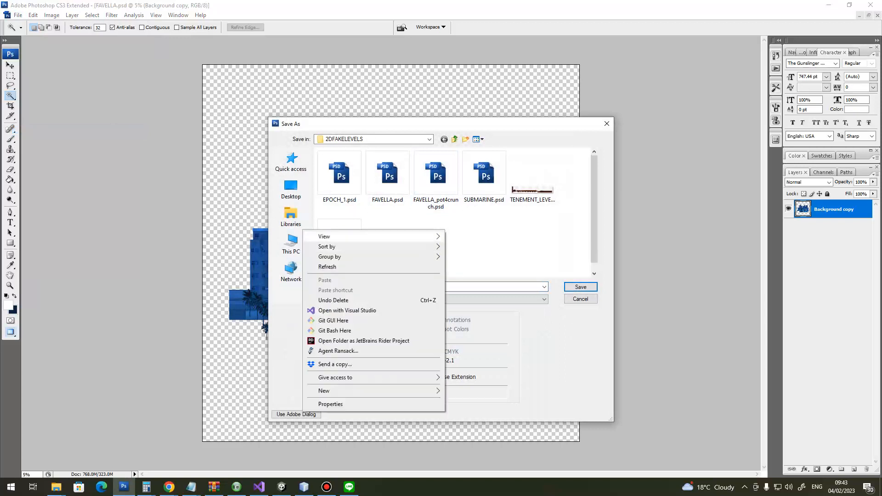
mouse_move(326, 236)
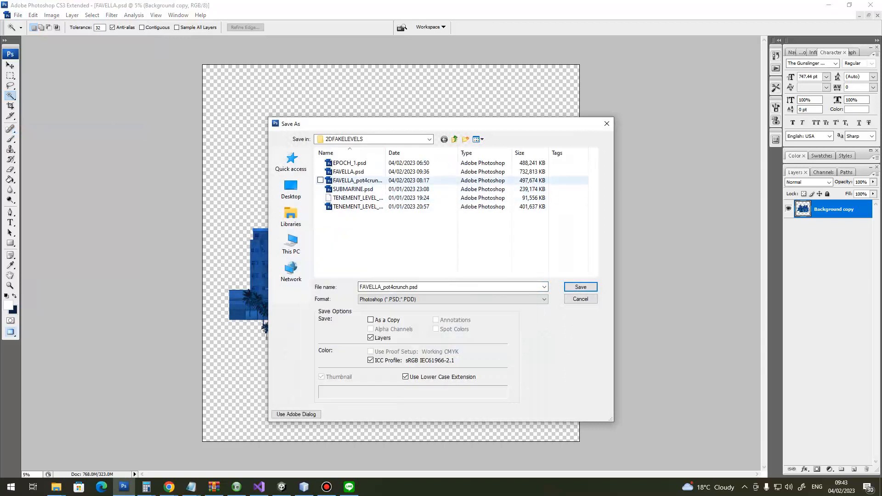
click(390, 181)
drag(385, 153, 433, 153)
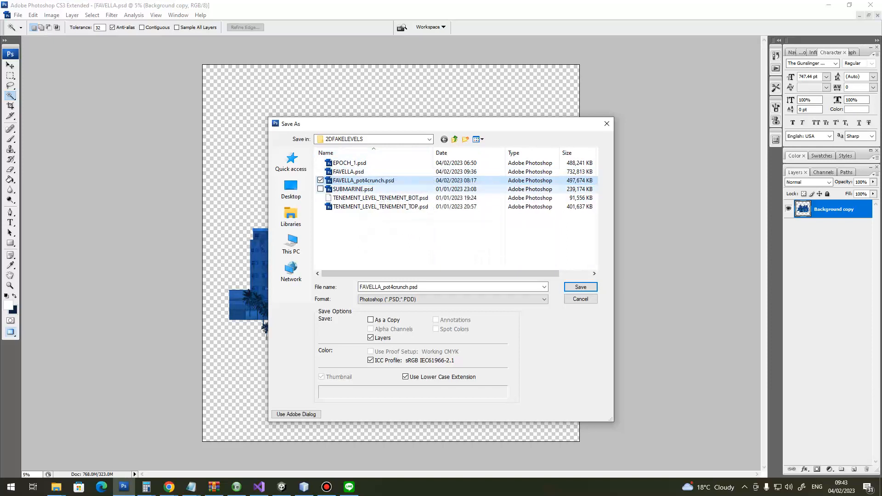
click(349, 172)
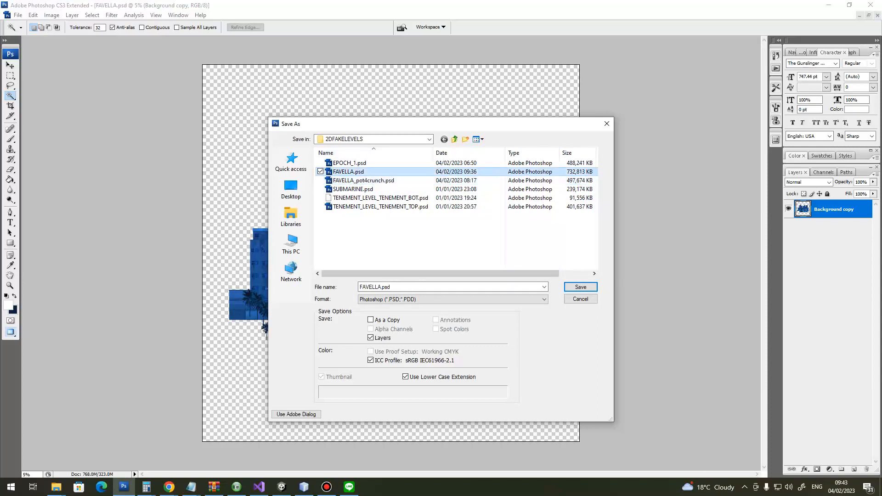
click(363, 180)
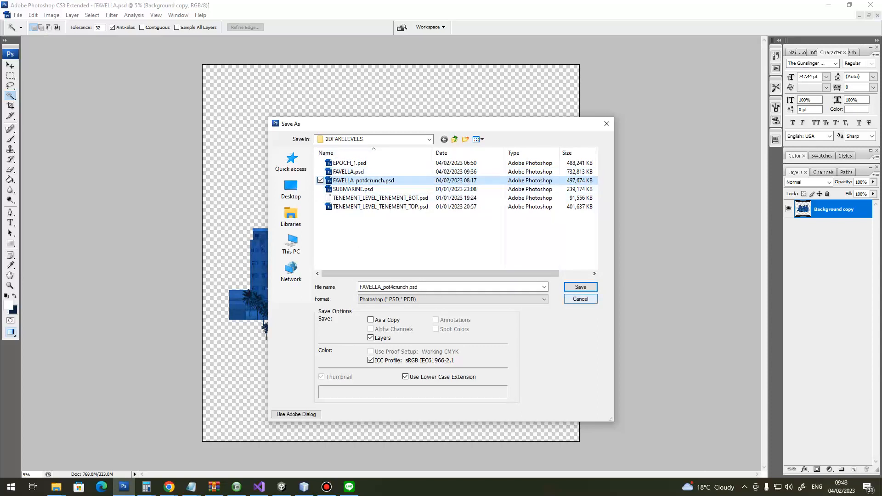
click(580, 299)
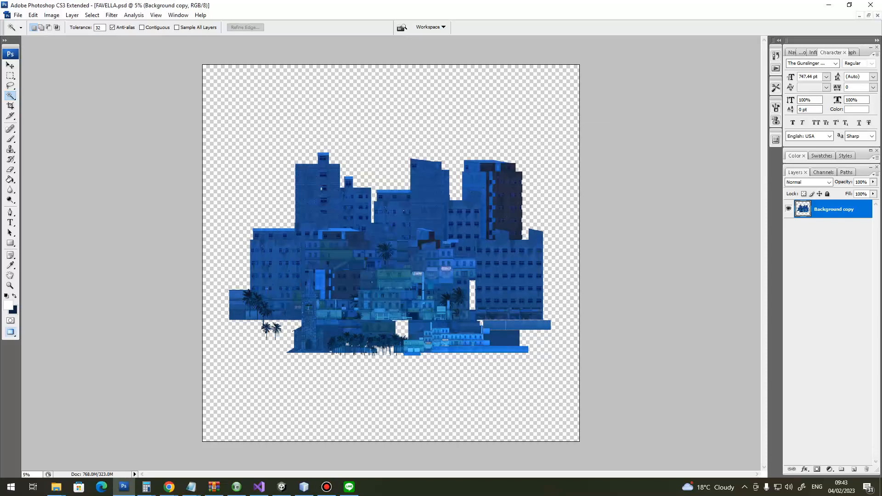
Return to Unity, select the FAVELLAFAKE2D object in map1 and move the Build Report window out of the way
click(829, 5)
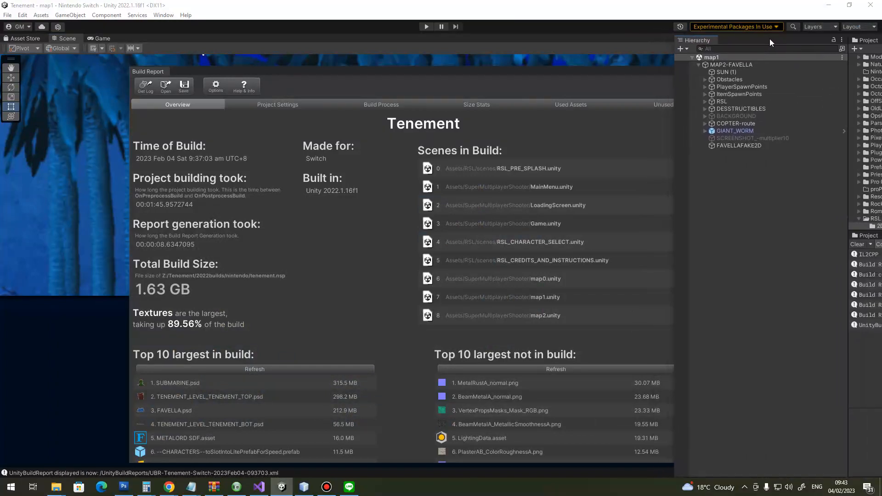
click(734, 143)
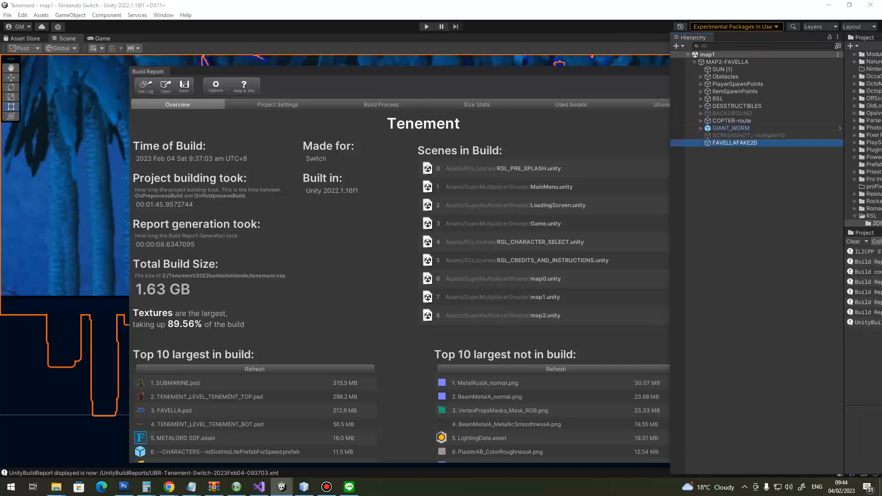
drag(399, 71, 0, 69)
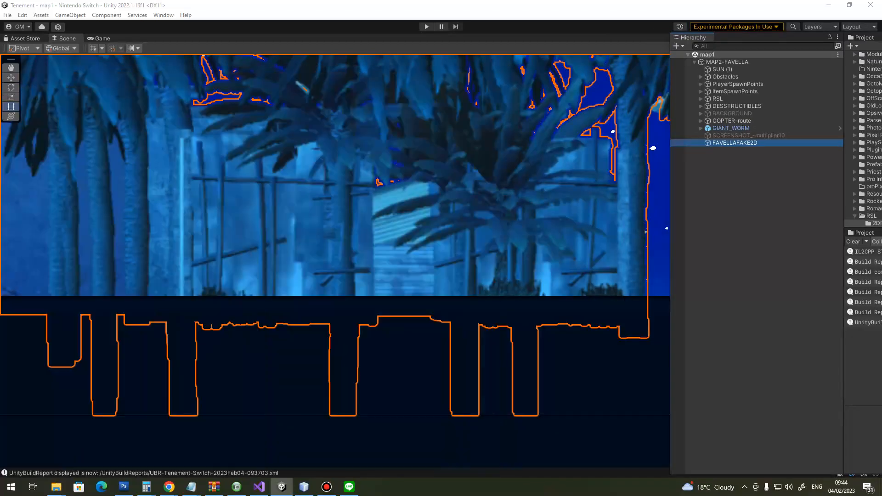
Examine the outlined FAVELLAFAKE2D sprite in the scene, from the whole level down to the palm trees
scroll(335, 211, down, 10)
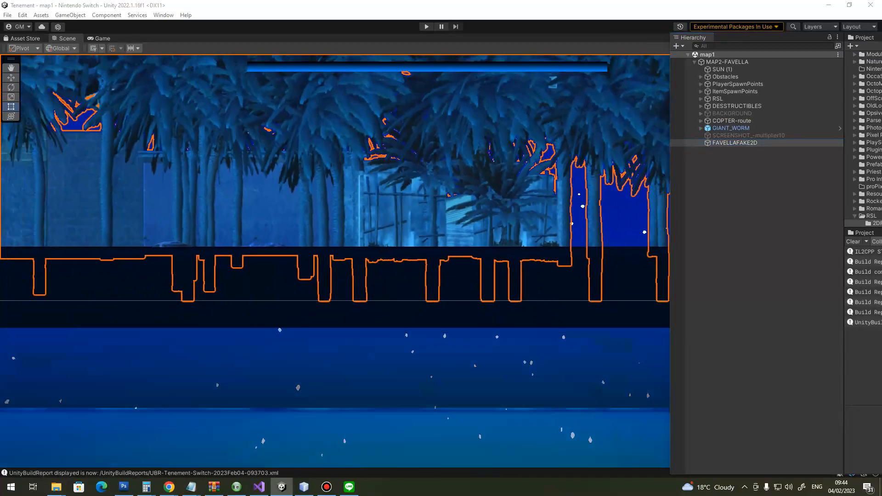
scroll(514, 201, down, 15)
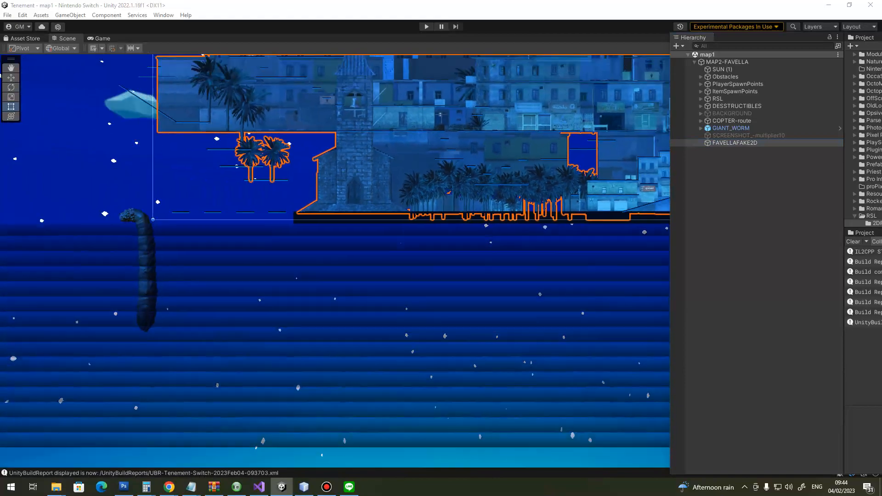
middle_drag(513, 200, 465, 469)
middle_drag(555, 367, 708, 149)
scroll(505, 230, up, 8)
scroll(512, 234, up, 8)
middle_drag(524, 238, 463, 97)
scroll(463, 96, up, 8)
middle_drag(443, 229, 539, 160)
scroll(540, 159, up, 15)
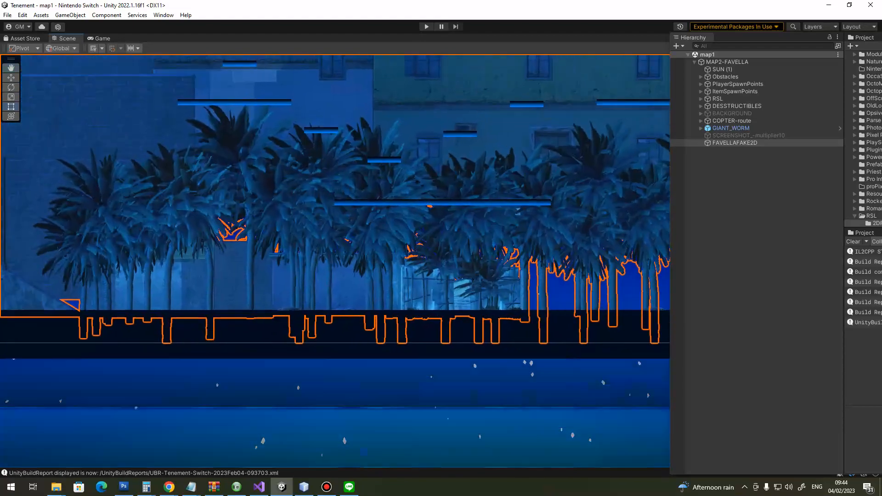
Duplicate the FAVELLAFAKE2D object and assign FAVELLA_pot4crunch as the sprite of the copy
click(682, 144)
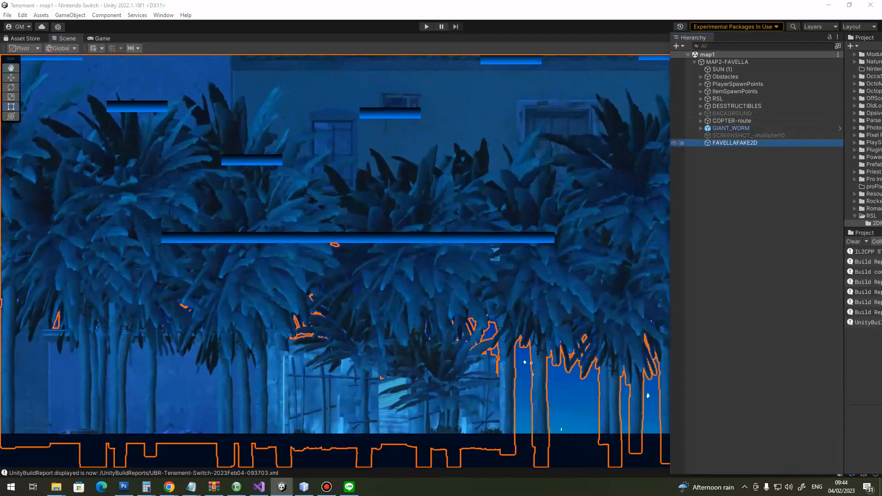
key(ctrl+d)
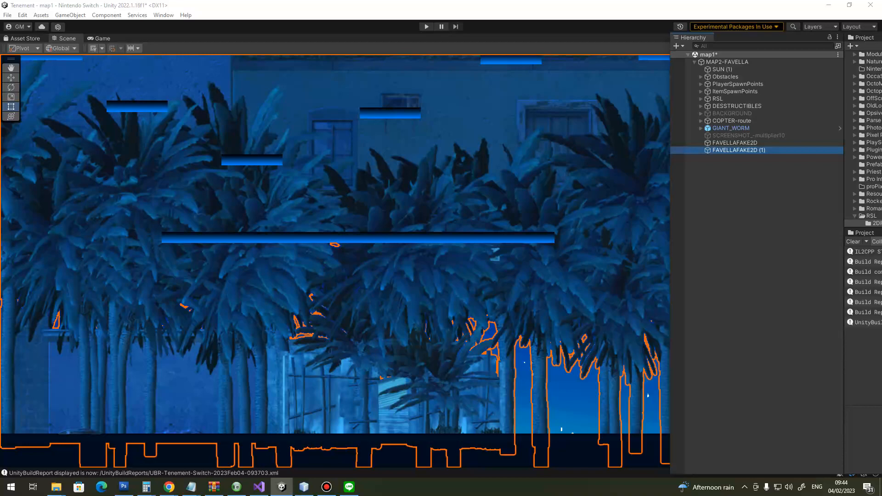
drag(881, 36, 828, 41)
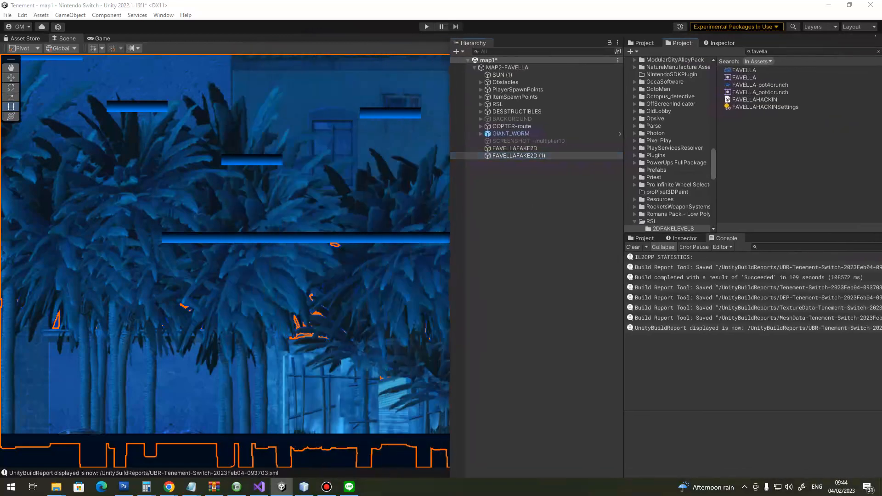
click(760, 85)
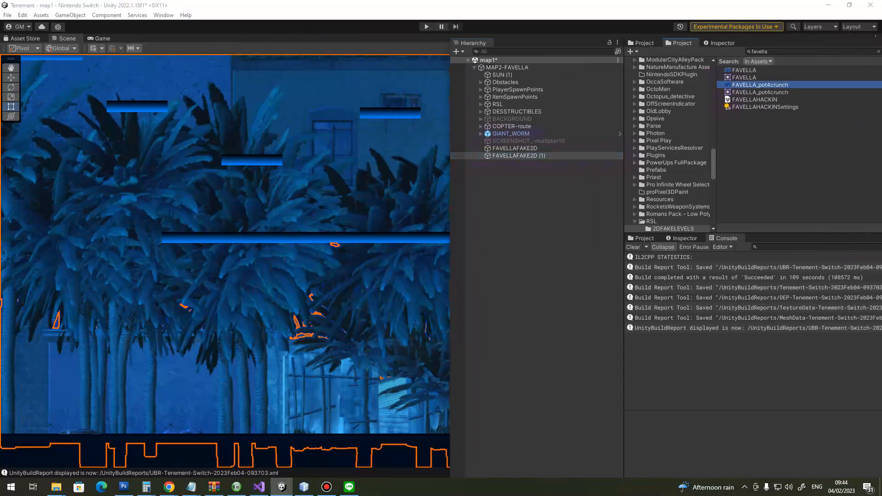
drag(757, 43, 519, 38)
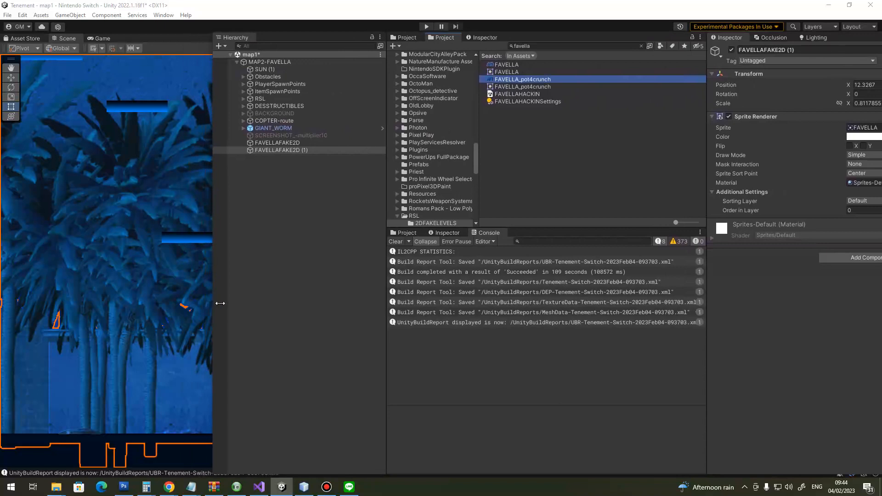
drag(216, 301, 287, 289)
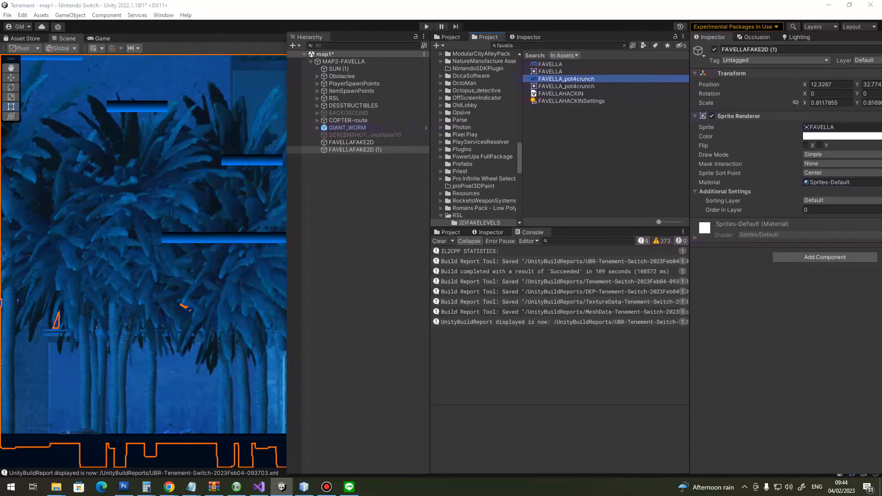
drag(565, 79, 836, 127)
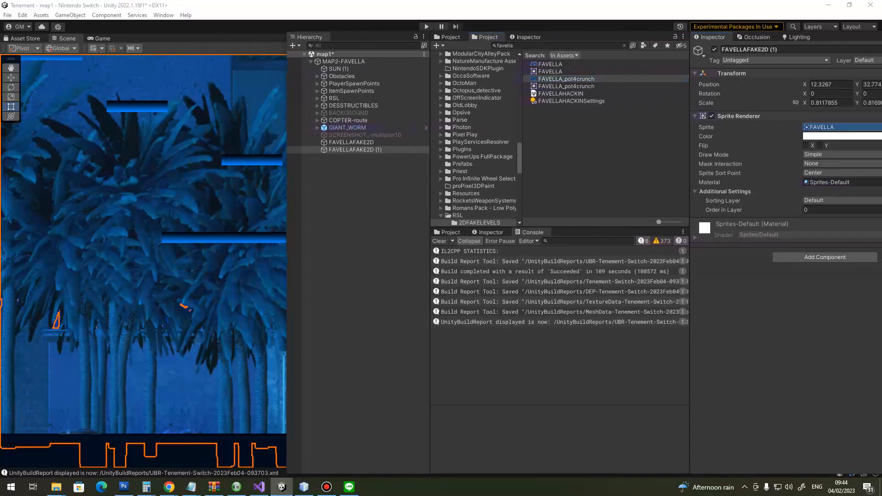
drag(836, 127, 836, 127)
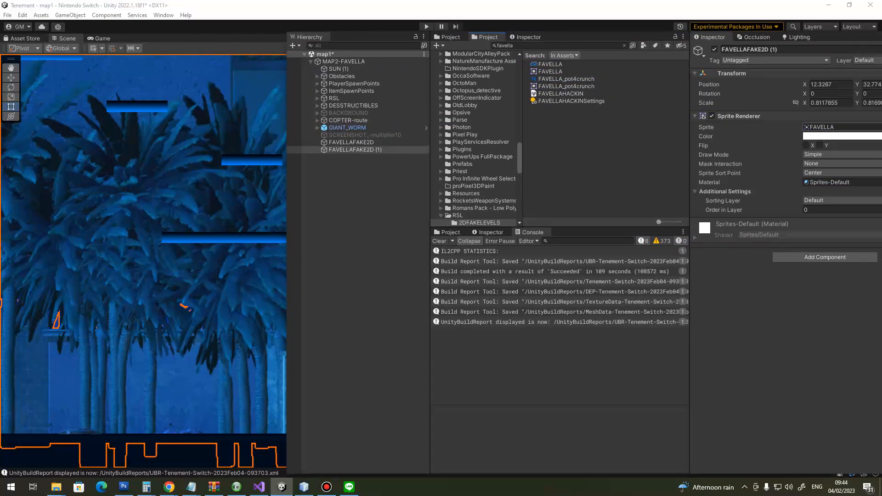
drag(565, 79, 837, 127)
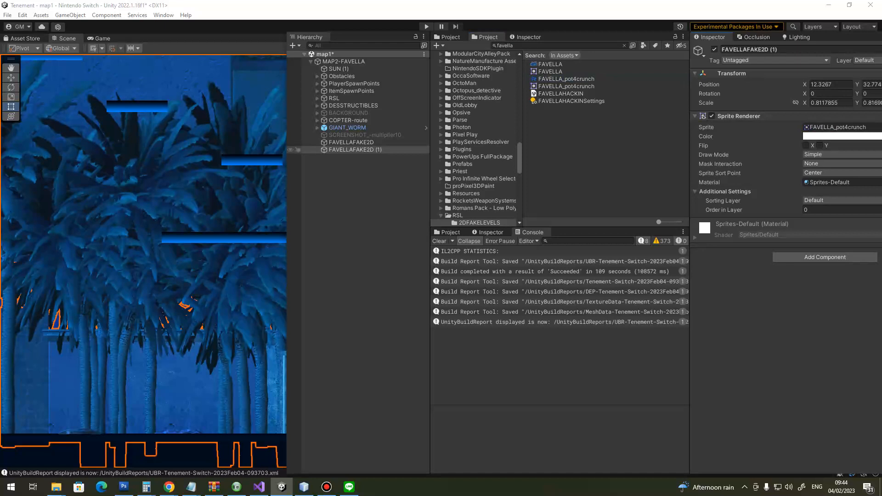
Toggle the FAVELLAFAKE2D (1) object off and on to compare its sprite with the original
click(355, 149)
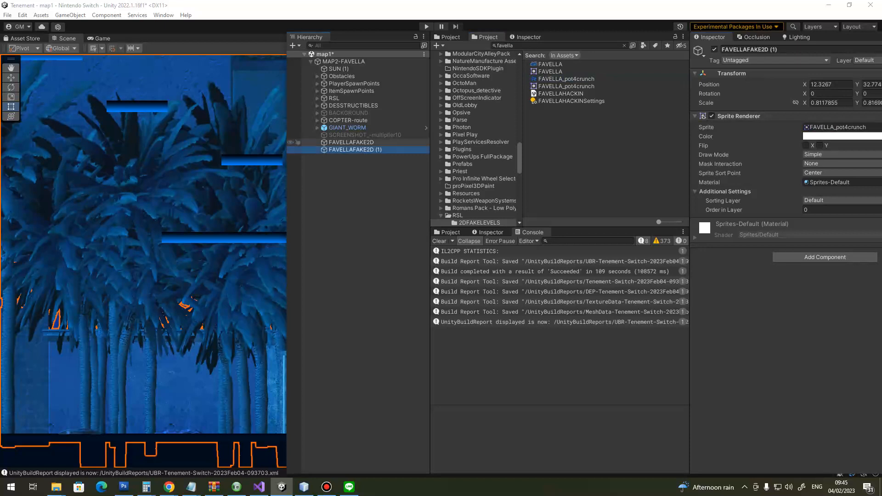
click(714, 50)
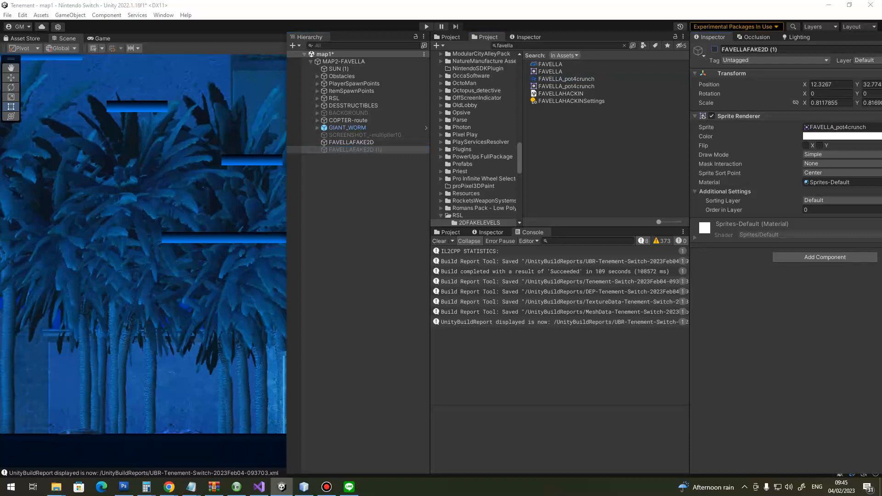
click(714, 49)
click(714, 50)
click(714, 49)
Set the Max Size of the FAVELLA_pot4crunch texture to 8192 and apply the import settings
click(355, 150)
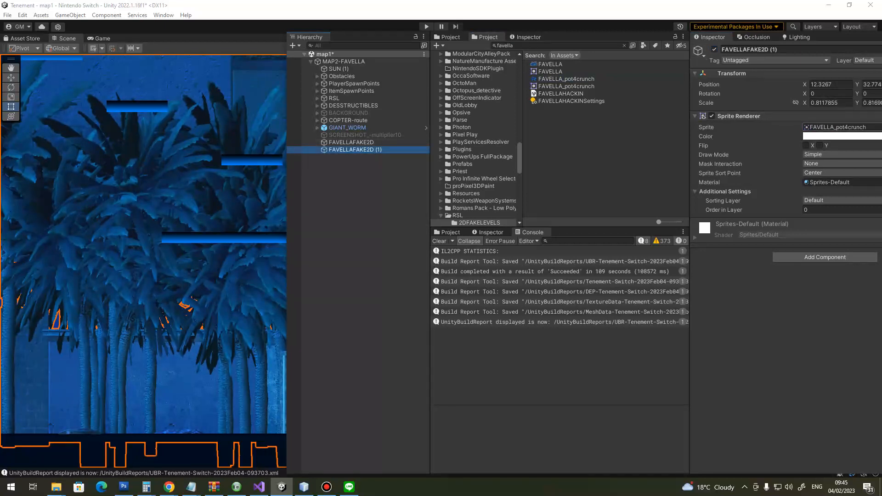
click(837, 128)
click(560, 78)
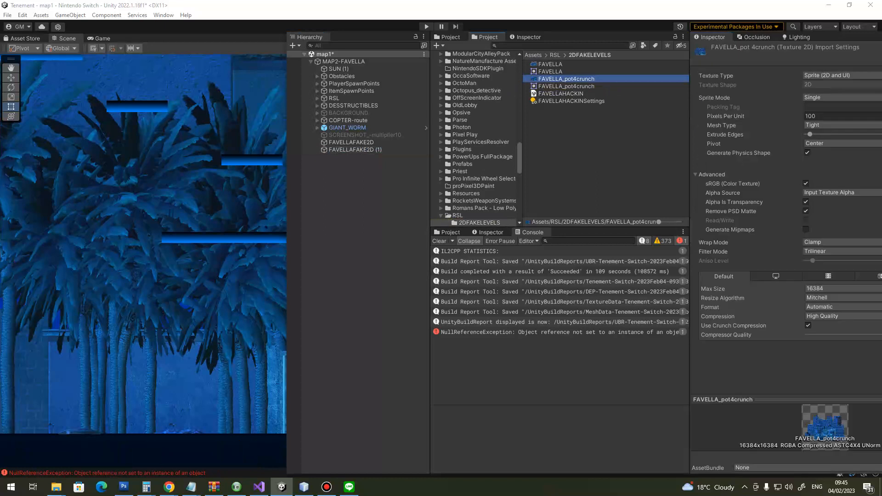
click(840, 288)
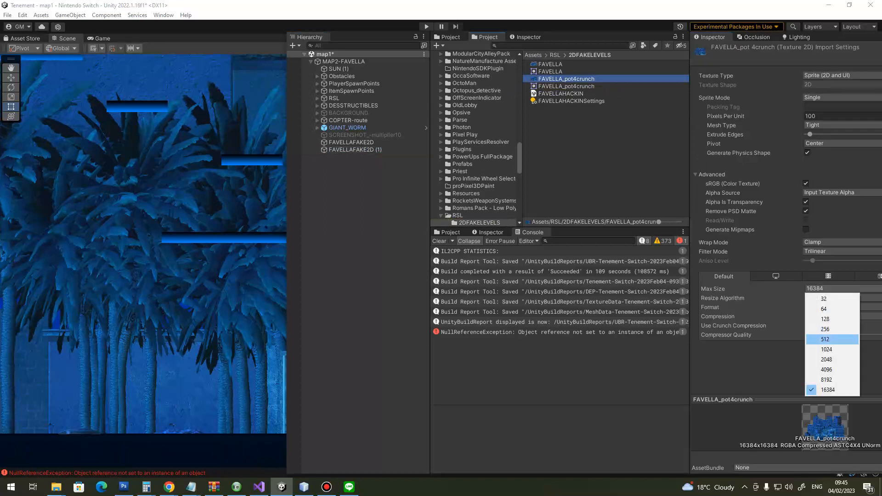
click(826, 379)
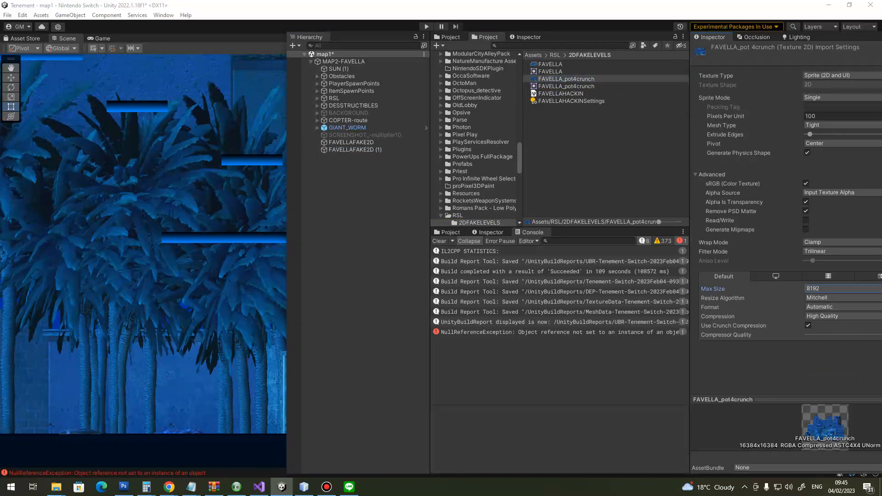
drag(619, 35, 515, 38)
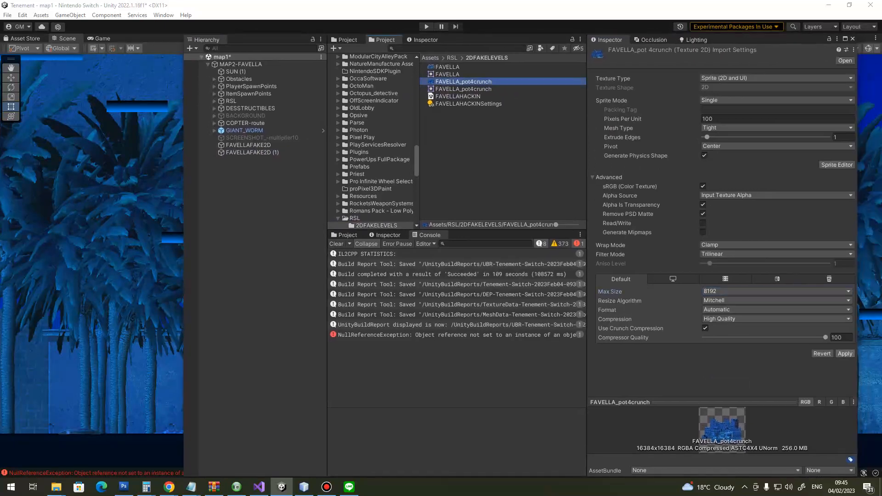
click(845, 354)
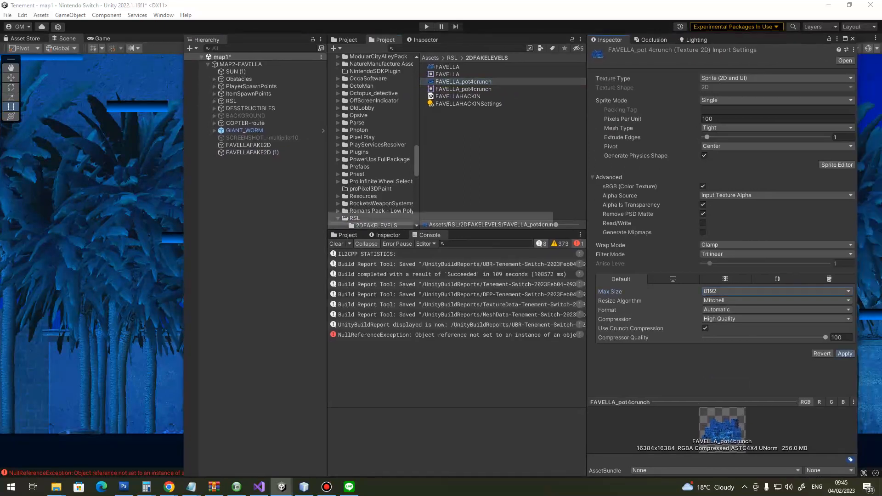
Bring up the Build Report and examine the FAVELLA.psd entry among the largest assets in the build
mouse_move(281, 486)
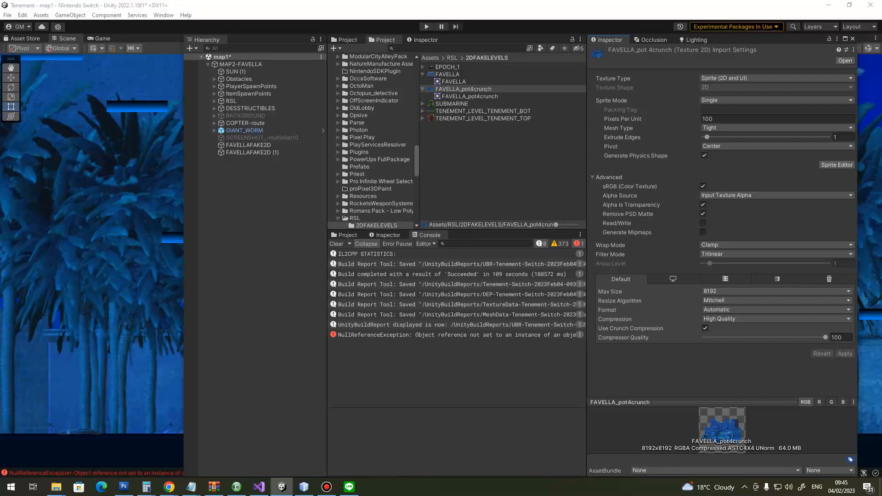
drag(560, 39, 544, 62)
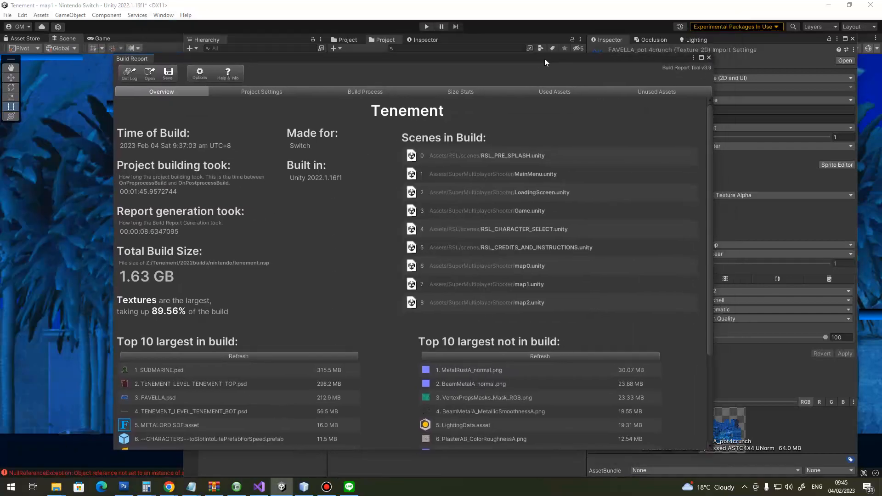
mouse_move(125, 398)
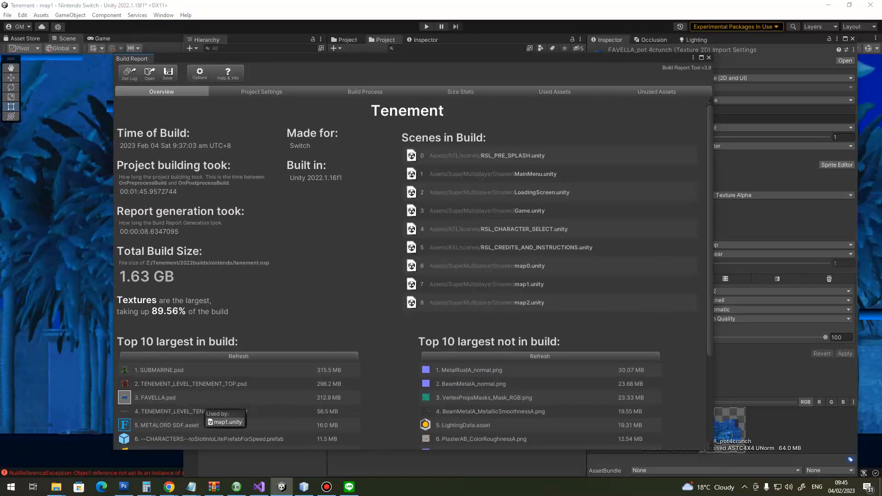
click(326, 486)
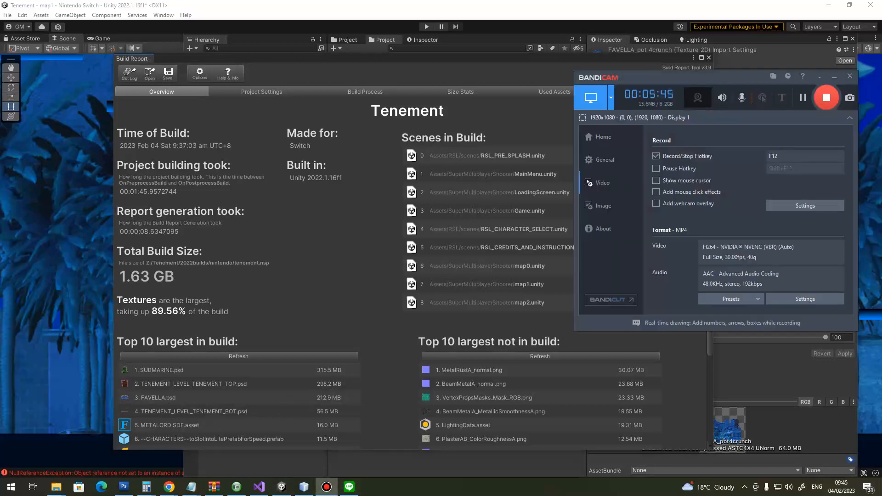
click(781, 378)
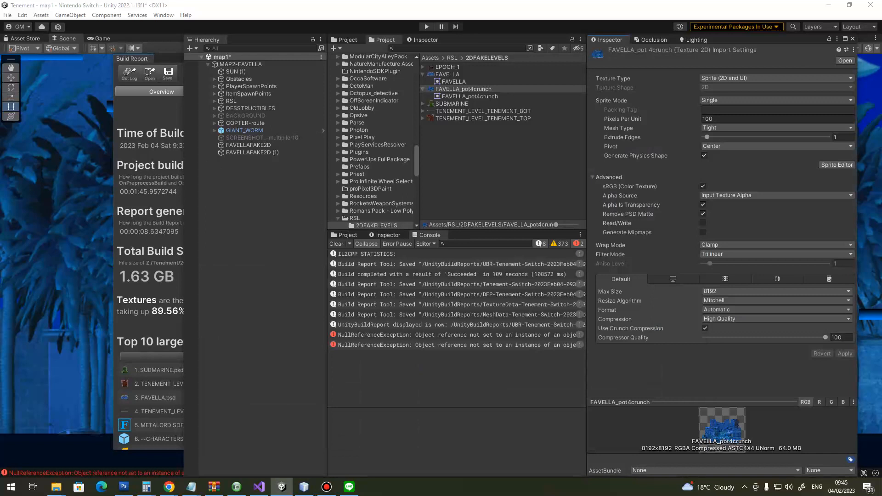
Set the Compressor Quality of the original FAVELLA texture to 100 and apply the import settings
click(447, 74)
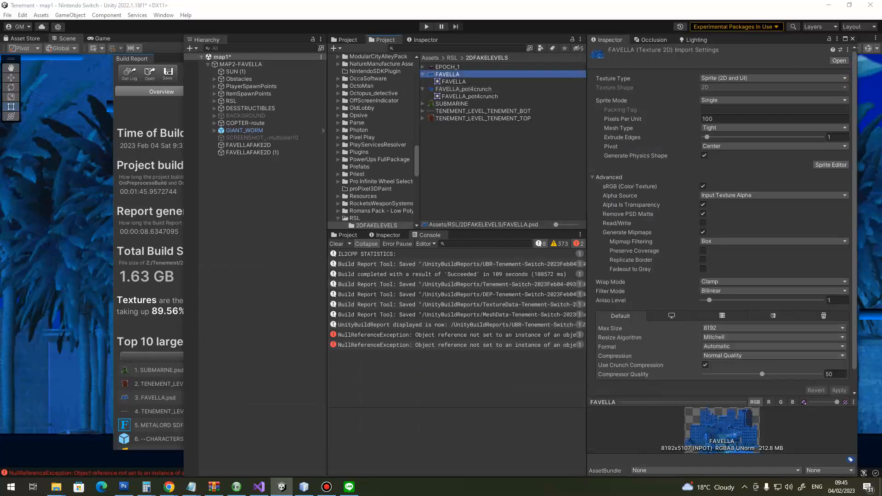
click(835, 374)
text(100)
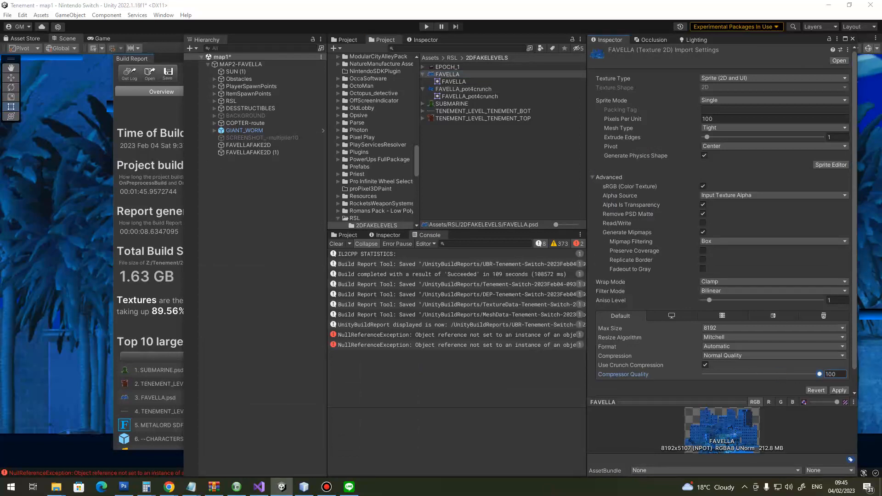
click(839, 390)
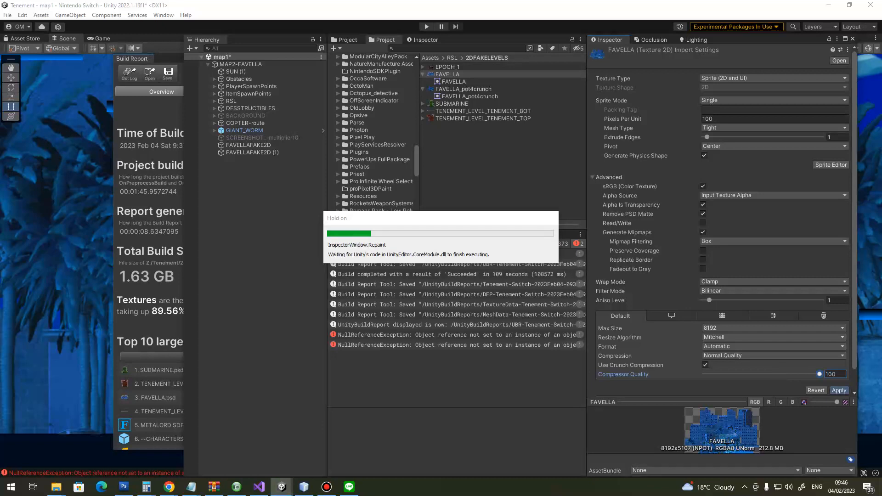
click(326, 486)
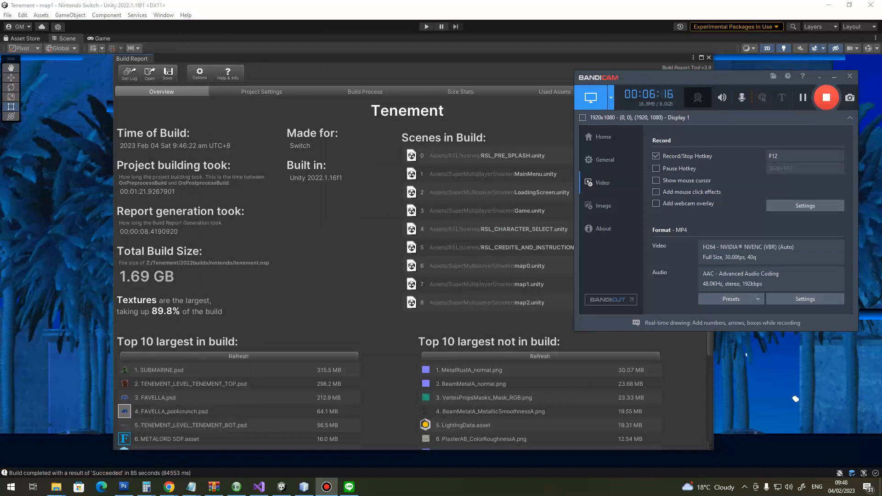
Compare the FAVELLA and FAVELLA_pot4crunch sizes in the build report by dividing 213 by 64.1 in Calculator, then close Calculator
click(171, 411)
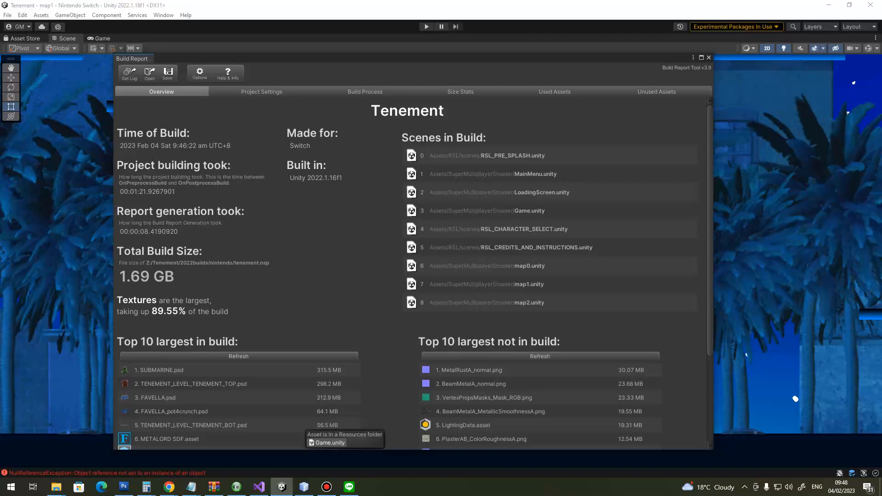
mouse_move(146, 487)
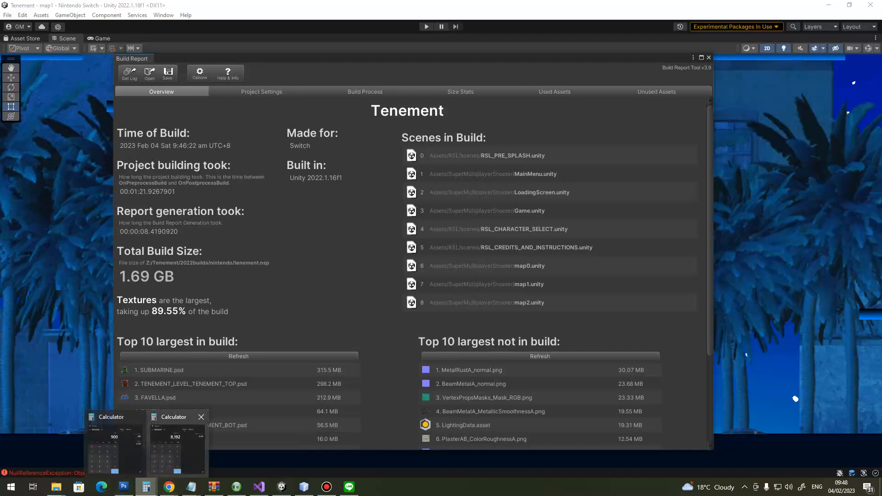
click(146, 487)
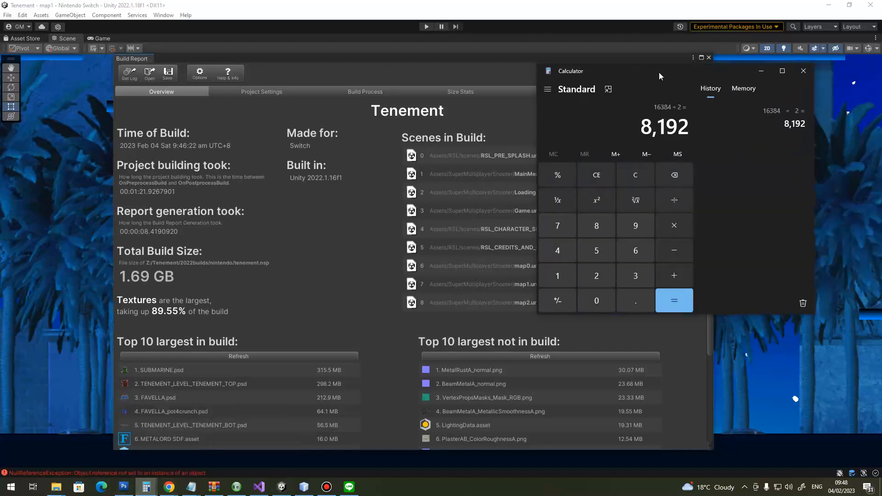
drag(659, 73, 603, 73)
click(581, 174)
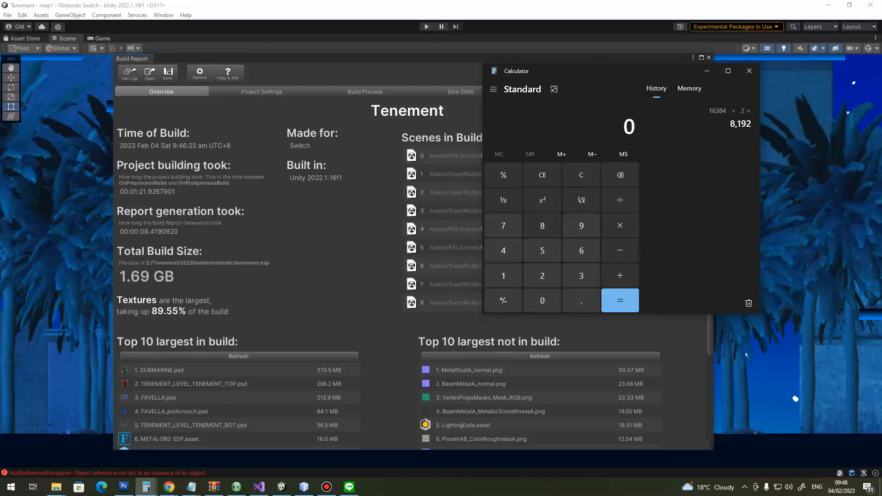
click(542, 275)
click(503, 276)
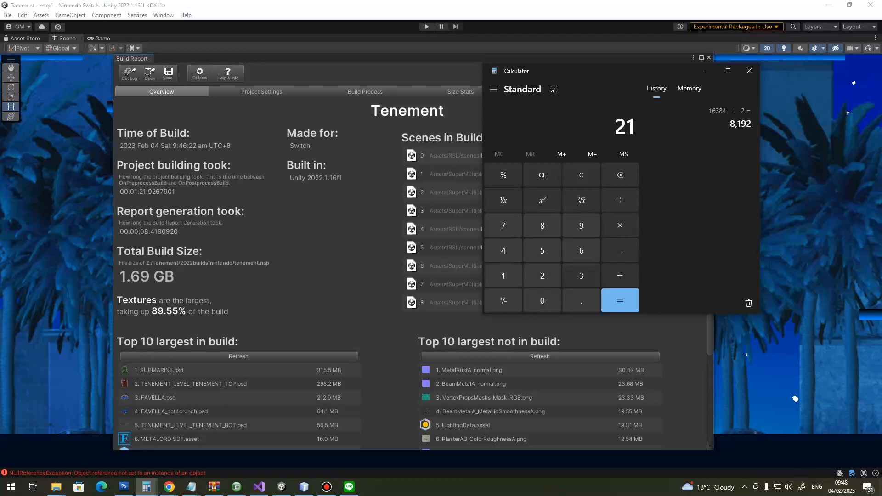
click(581, 275)
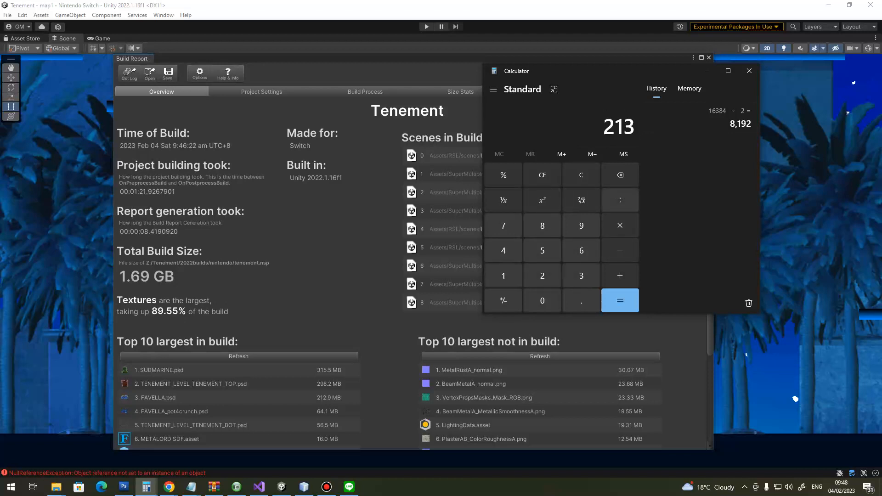
click(620, 200)
click(581, 251)
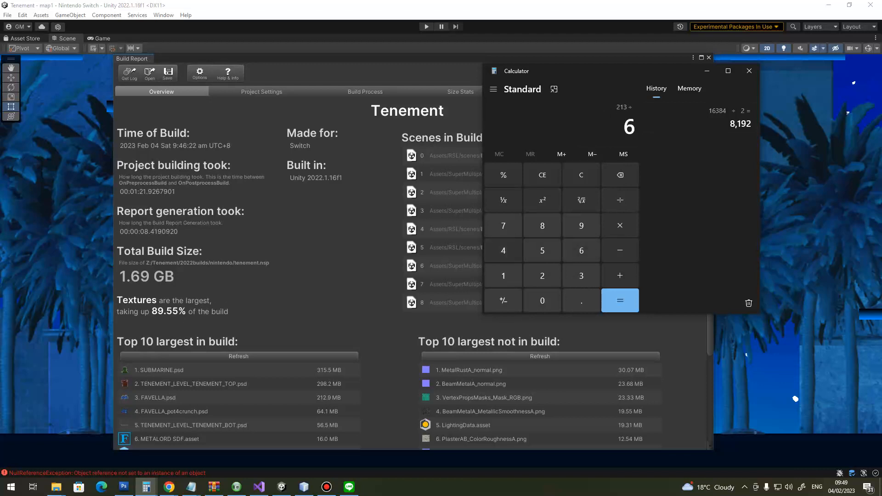
click(503, 250)
click(581, 301)
click(503, 275)
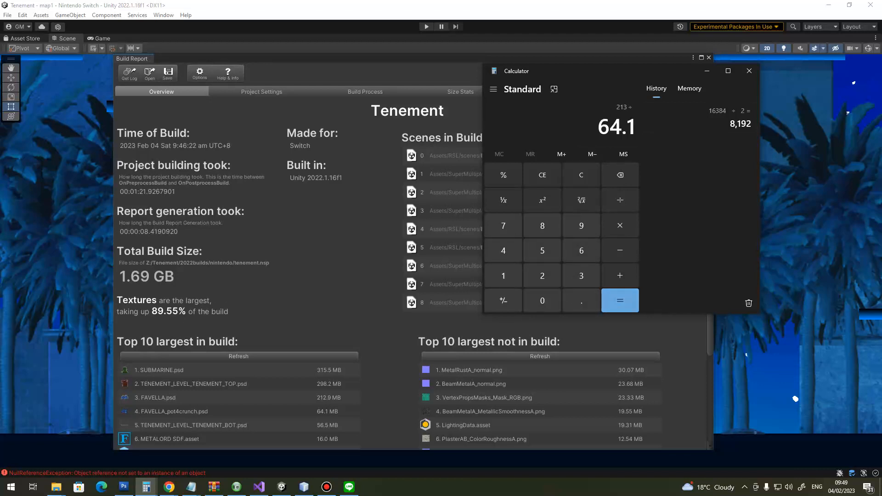
click(619, 300)
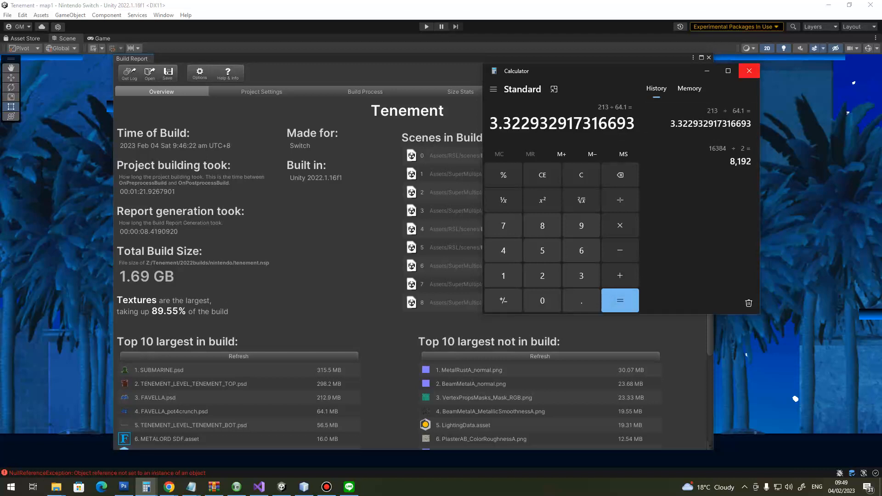
click(748, 71)
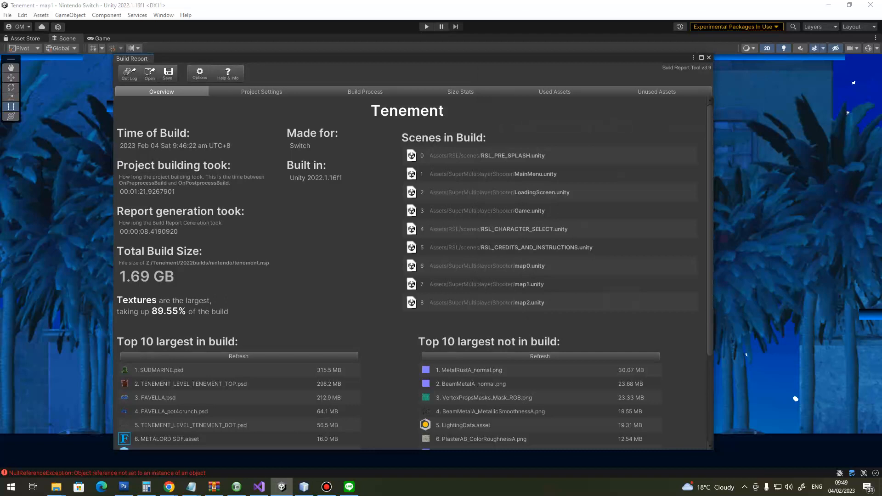
click(326, 487)
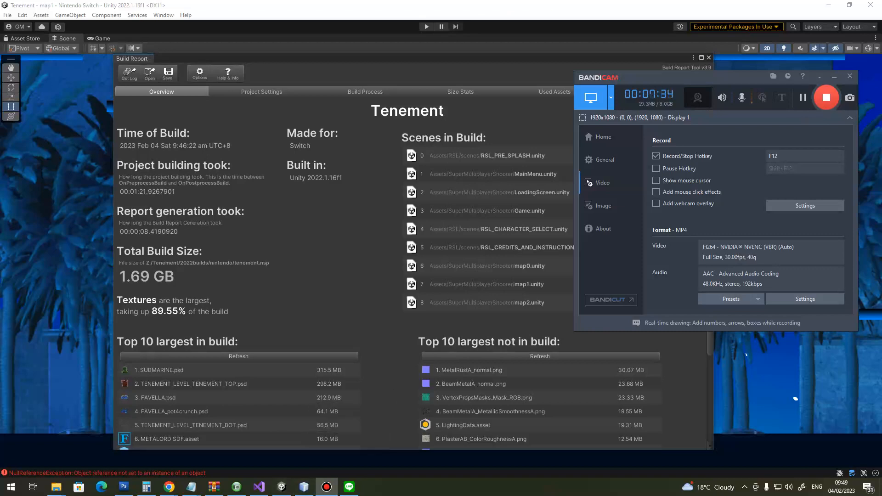
click(834, 77)
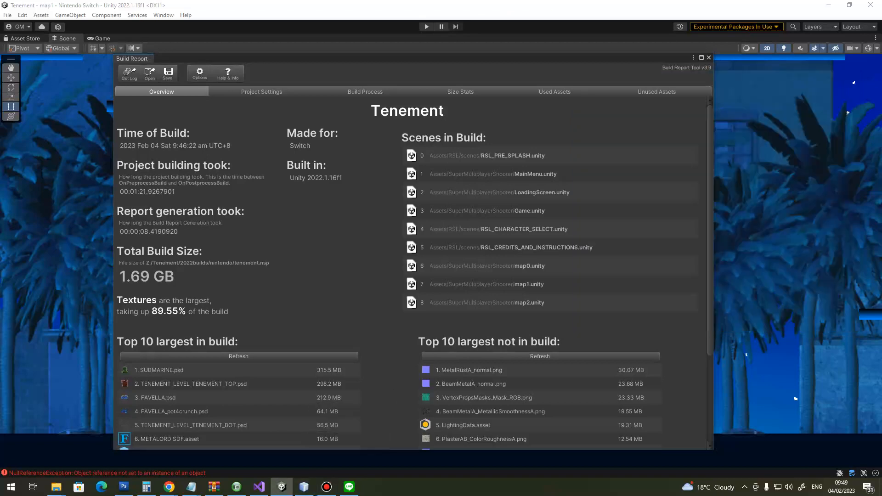
Switch to SUBMARINE.psd in Photoshop and check its pixel dimensions without resizing the image
key(alt+Tab)
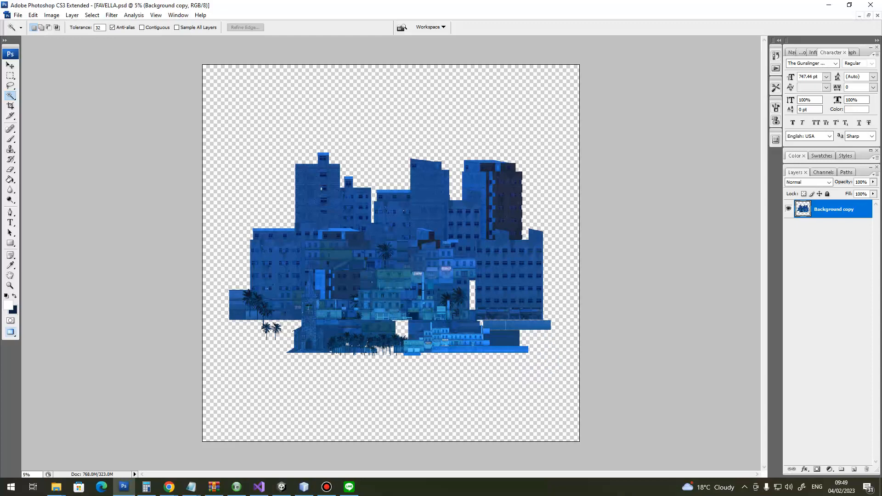
key(ctrl+Tab)
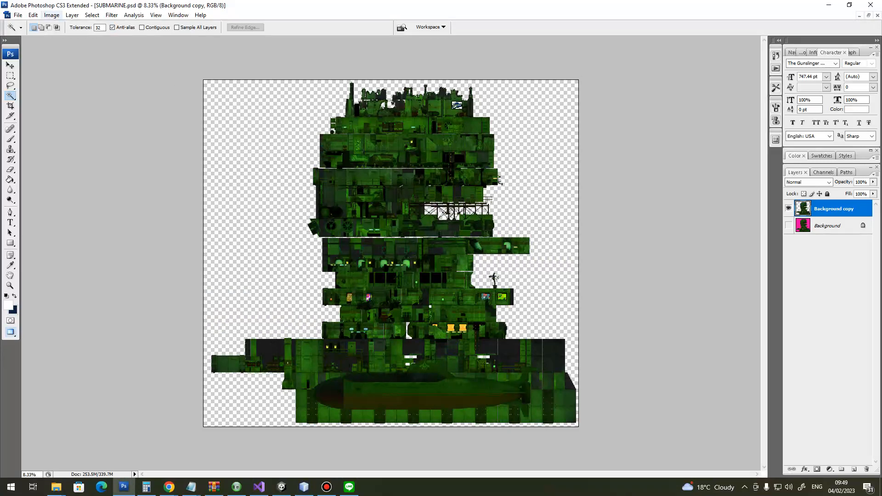
click(52, 15)
click(61, 81)
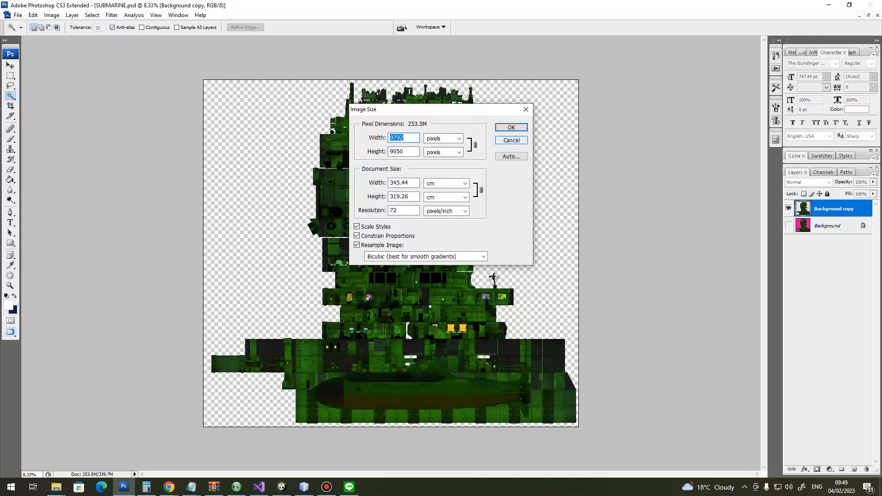
click(511, 140)
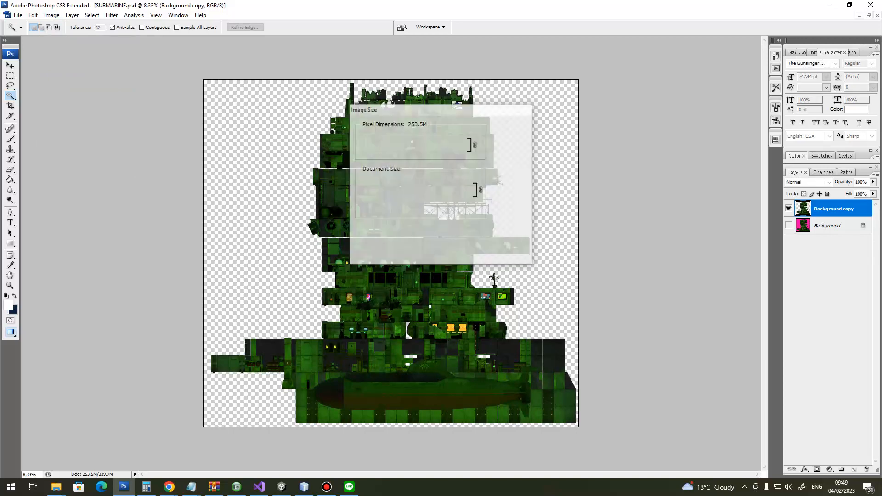
Check the file size of SUBMARINE.psd in the project's 2DFAKELEVELS folder in File Explorer
click(830, 225)
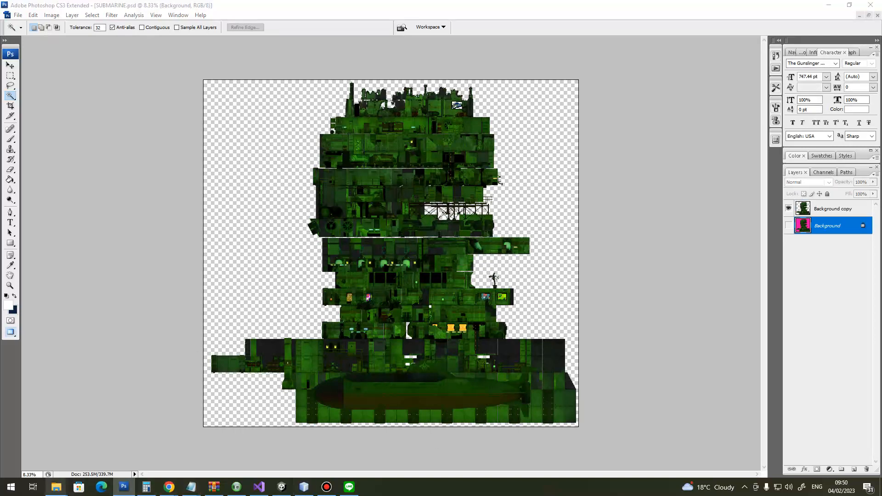
mouse_move(56, 487)
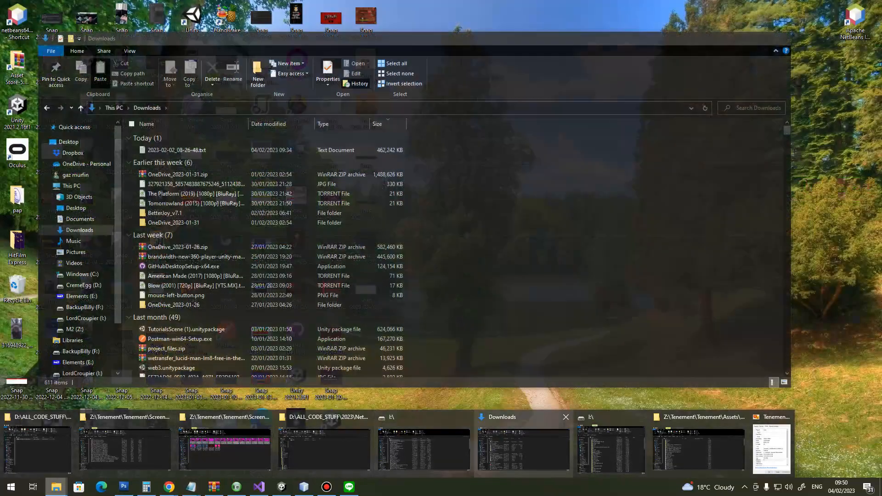
click(698, 448)
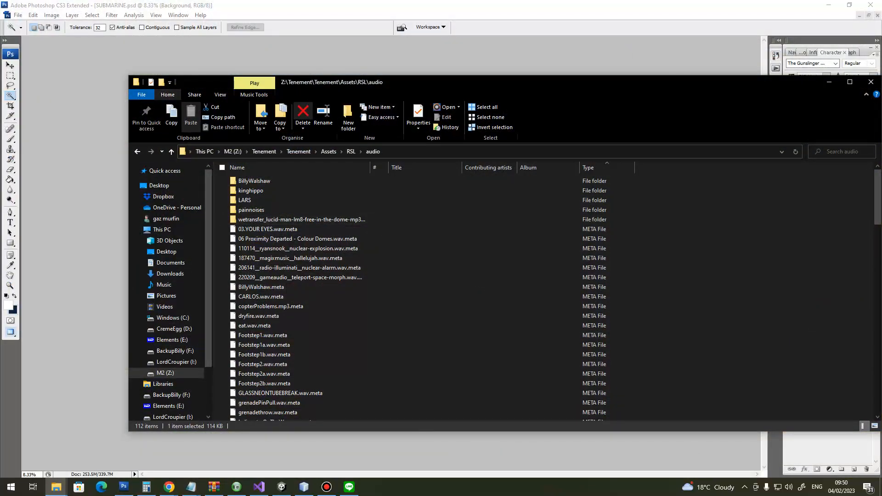
click(327, 487)
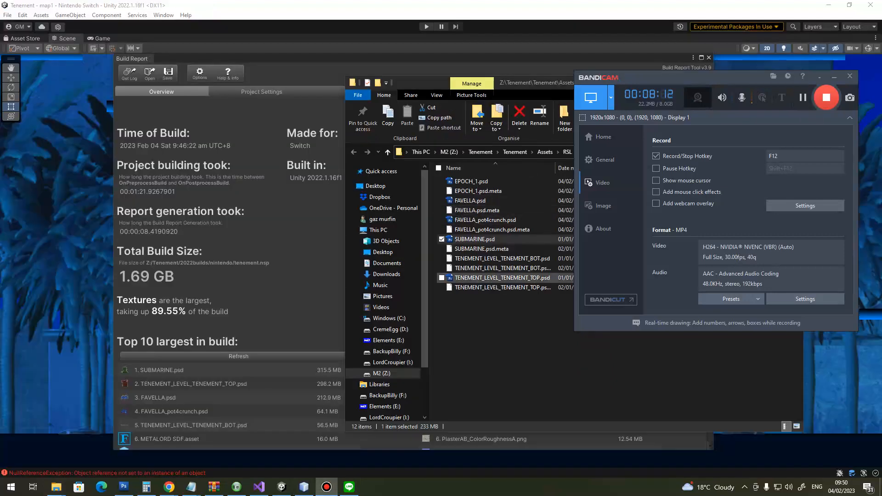
click(505, 230)
click(496, 239)
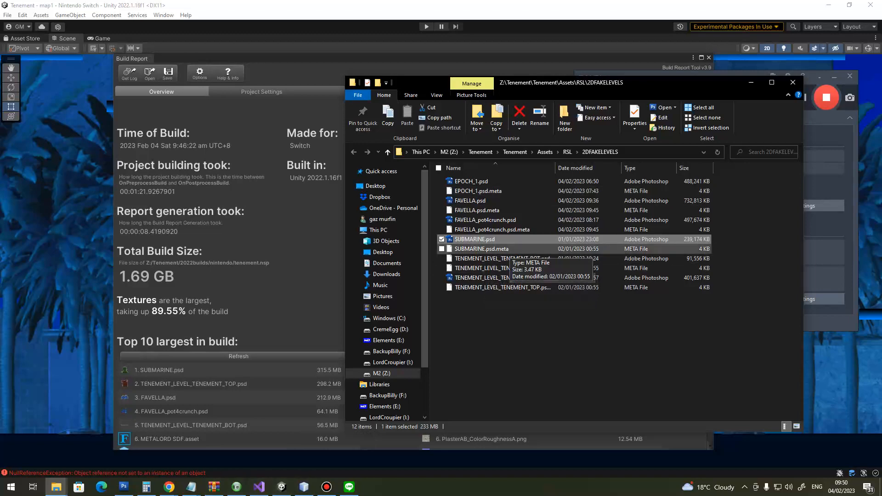
Switch back to Photoshop, delete the hidden Background layer from SUBMARINE.psd and save the file
click(123, 487)
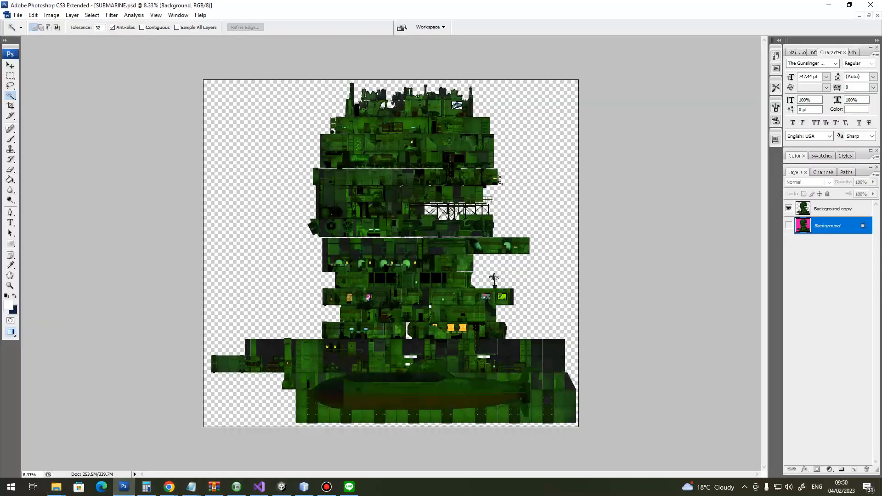
right_click(827, 225)
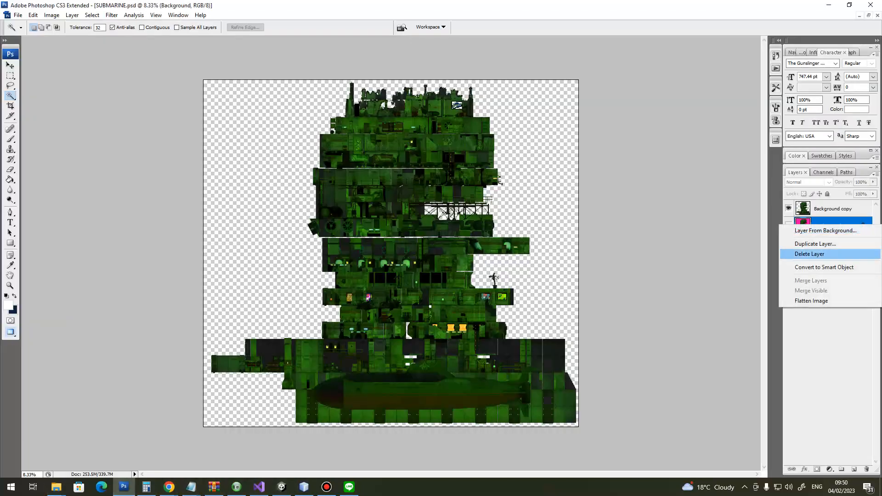
click(809, 254)
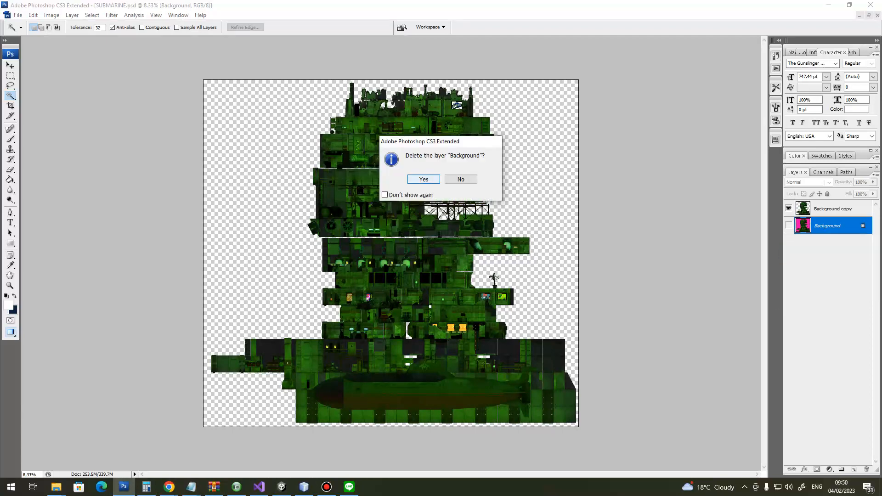
click(424, 179)
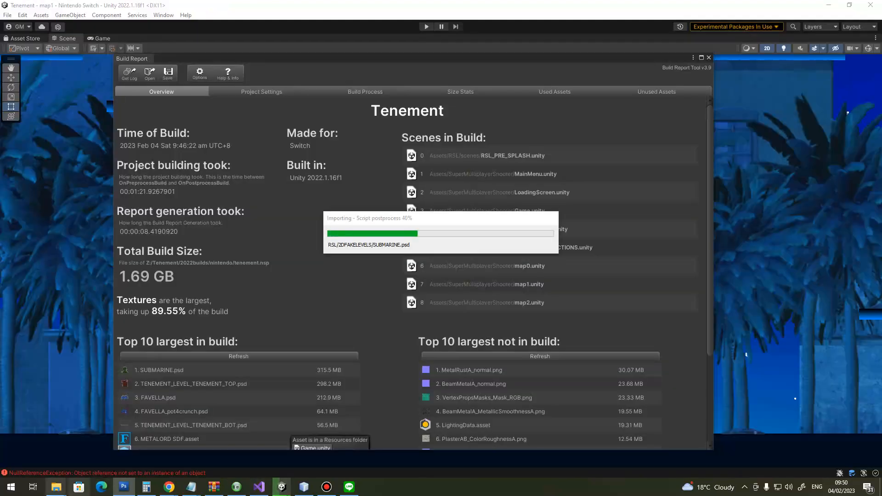
Return to the 2DFAKELEVELS folder in File Explorer and check the saved SUBMARINE.psd's size again
mouse_move(56, 486)
click(830, 448)
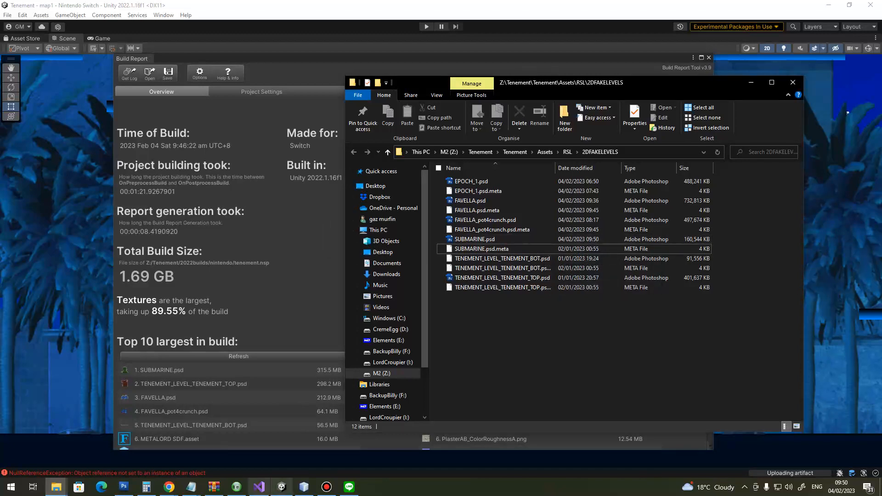
Switch to SUBMARINE.psd in Photoshop, show its canvas size in pixels and copy the width value
click(124, 487)
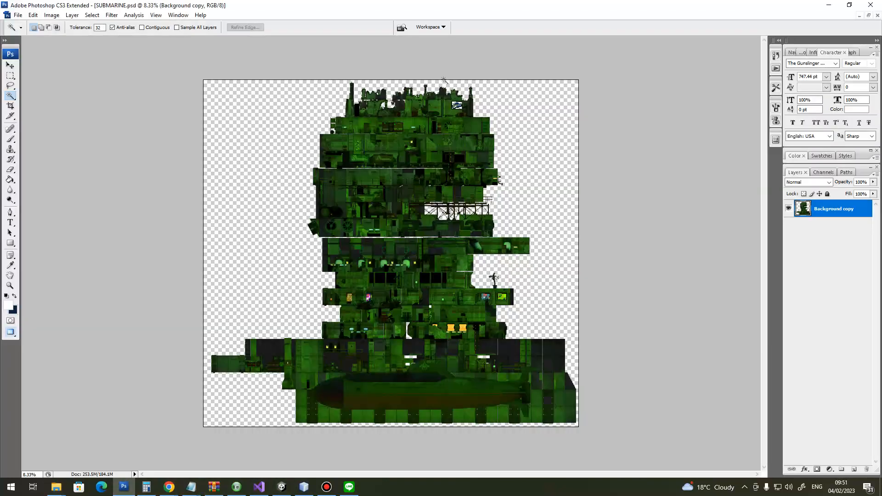
click(52, 14)
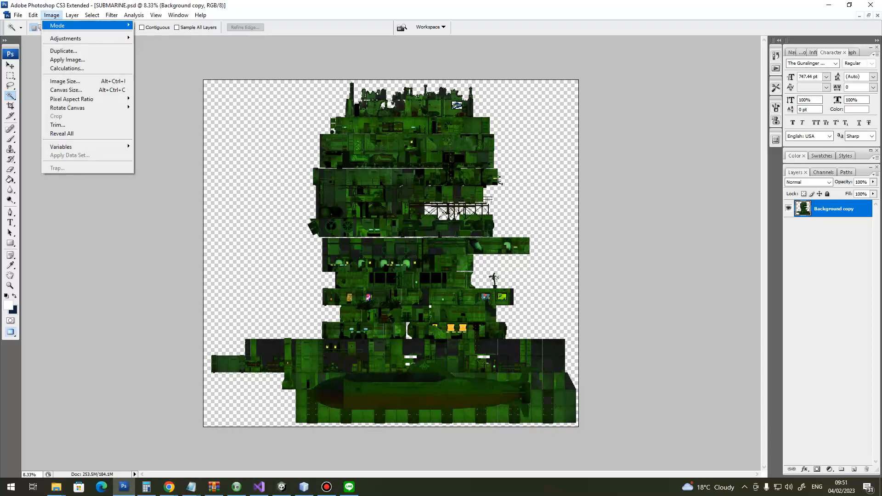
click(67, 90)
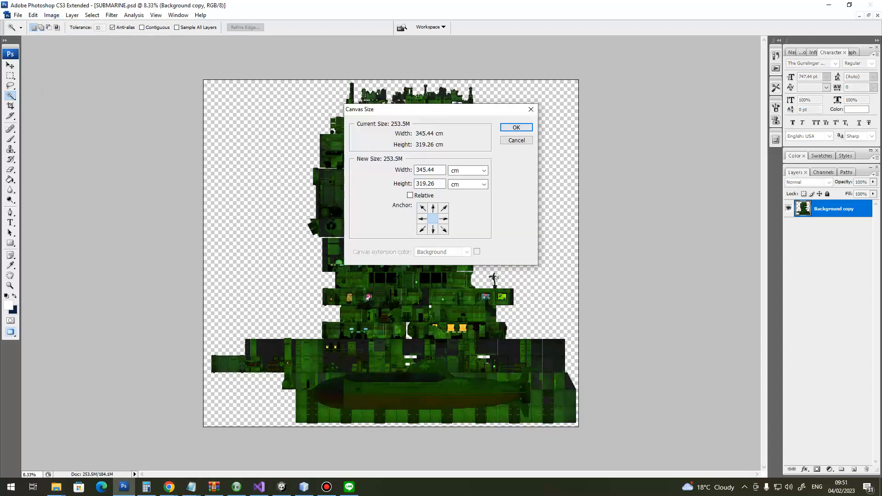
click(468, 170)
click(464, 186)
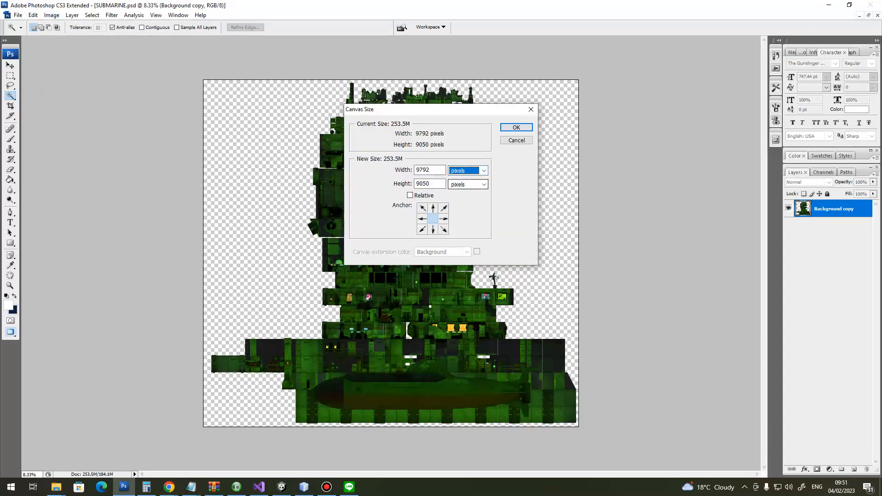
double_click(425, 170)
key(ctrl+c)
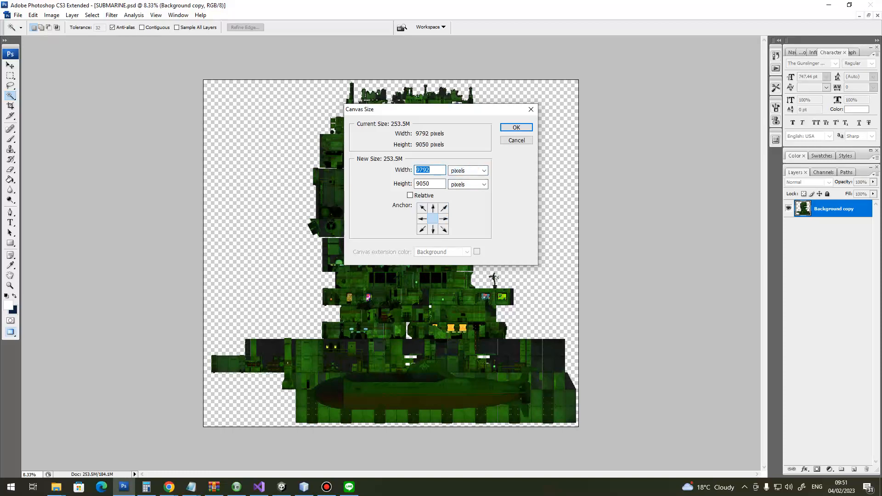
Run the nextPOT program in NetBeans with 9792 as the getNextPowerOfTwo argument and copy the resulting number
click(303, 487)
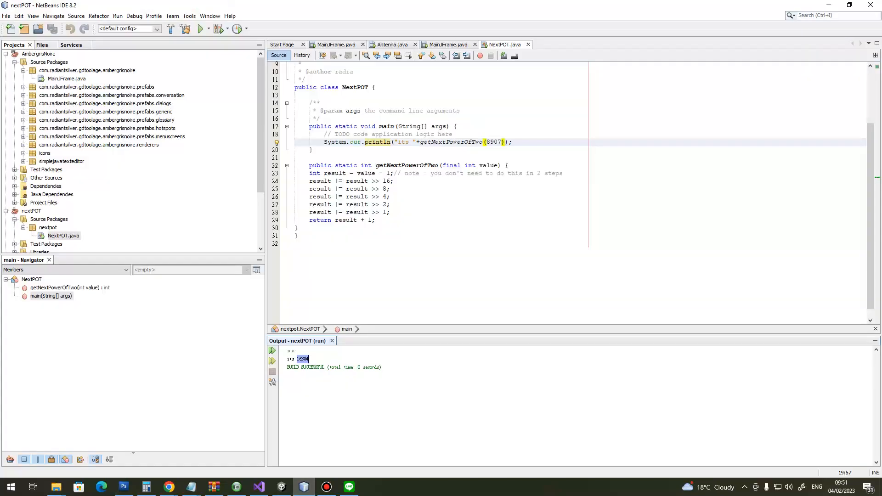
key(ctrl+shift+Left)
key(ctrl+v)
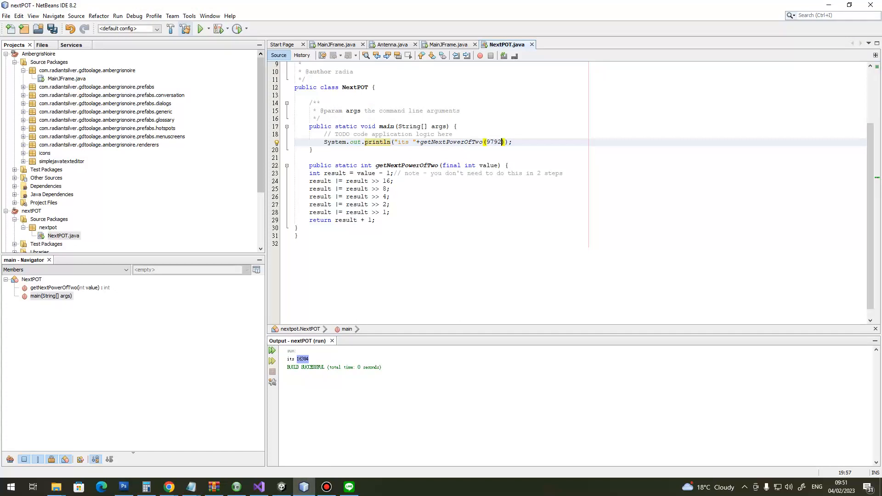
key(F6)
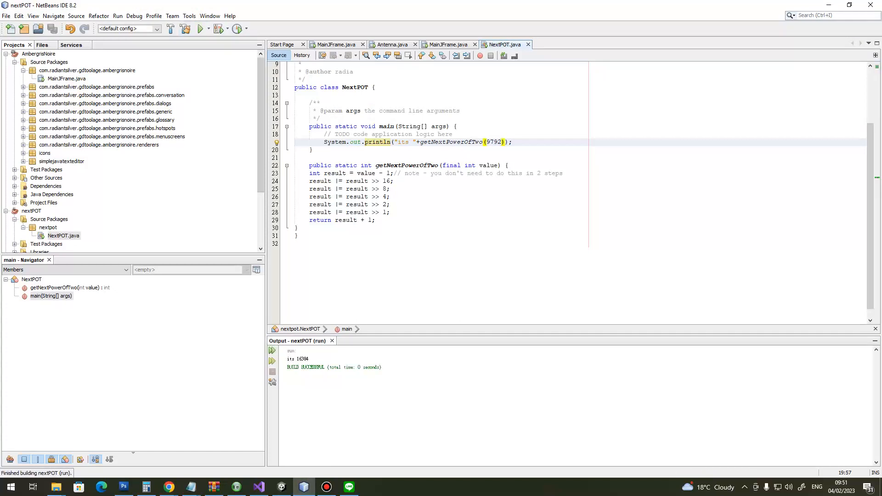
double_click(302, 359)
key(ctrl+c)
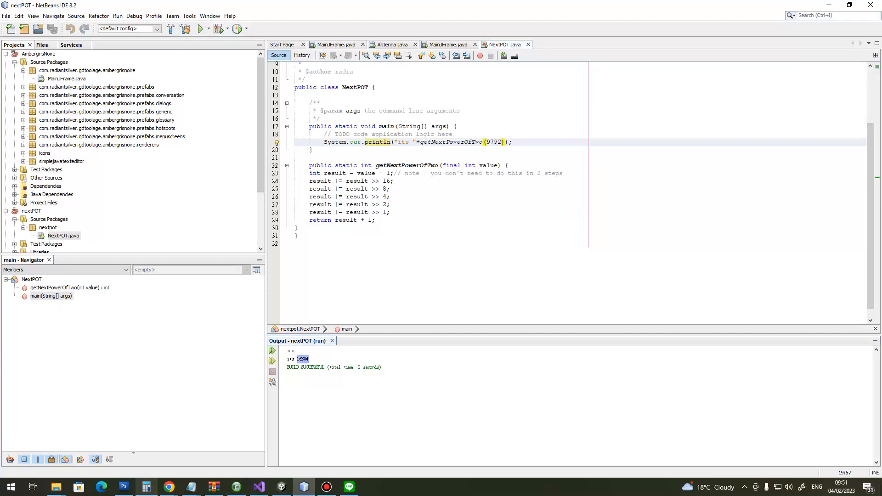
Back in Photoshop, set the new canvas width to 16384 pixels and copy the height value
click(124, 487)
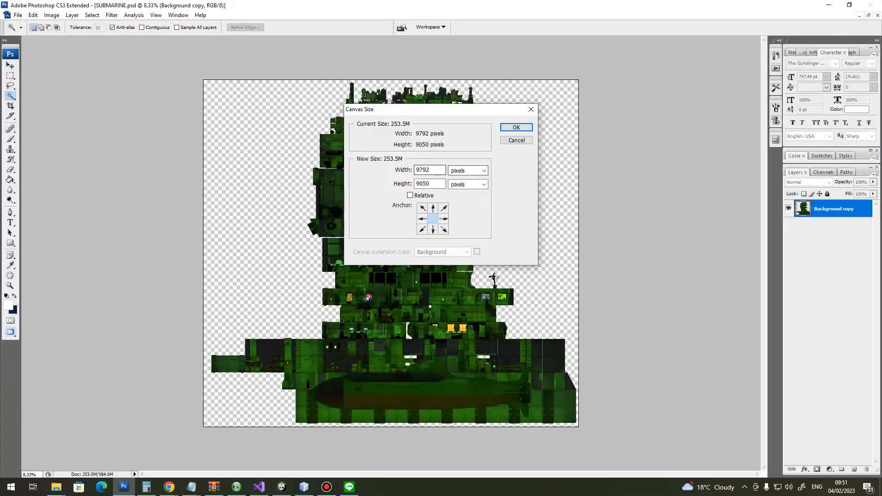
double_click(429, 170)
key(ctrl+v)
key(Tab)
key(ctrl+c)
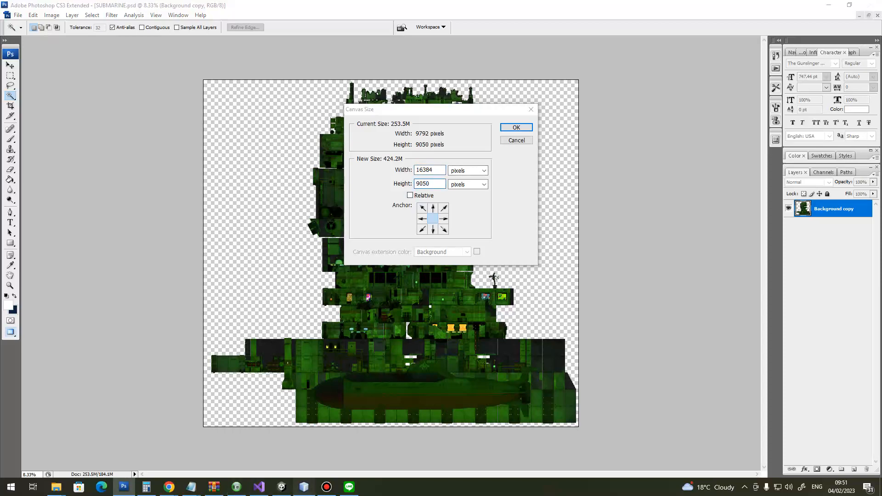
Run the nextPOT program in NetBeans again with the copied canvas height as the argument
click(303, 487)
double_click(494, 142)
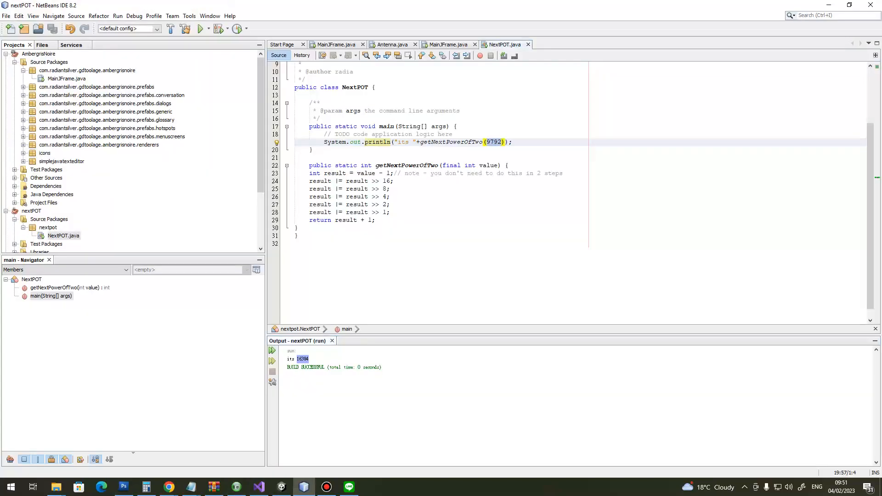
key(ctrl+v)
click(200, 29)
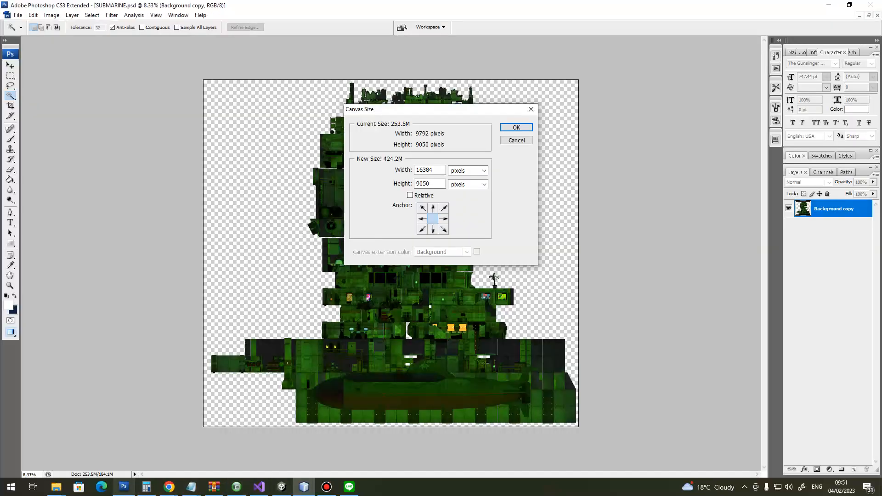
Return to Photoshop, set the canvas height to 16384 pixels as well and apply the new canvas size to SUBMARINE.psd
click(123, 487)
double_click(427, 170)
key(ctrl+c)
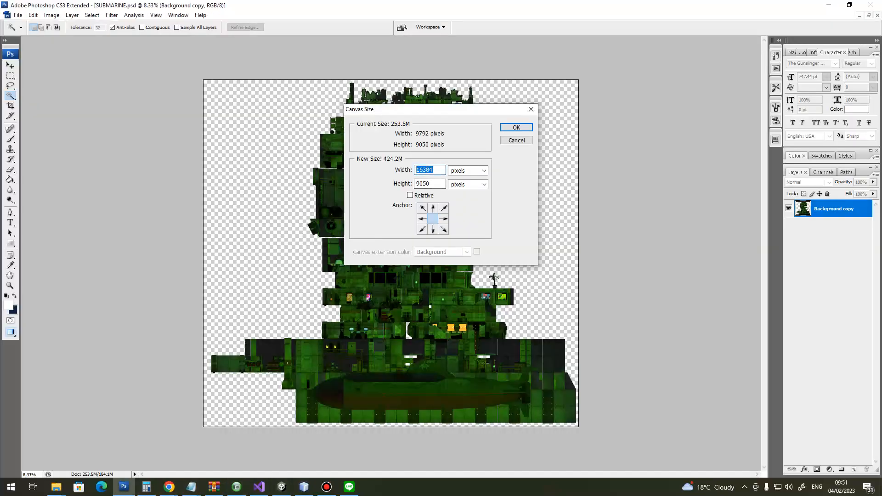
click(432, 183)
double_click(430, 184)
key(ctrl+v)
click(517, 128)
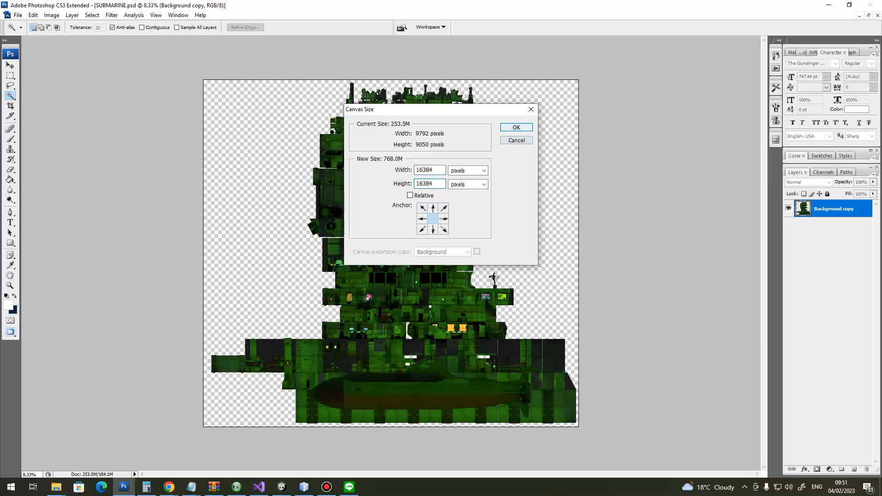
key(ctrl+minus)
key(ctrl+minus)
key(ctrl+minus)
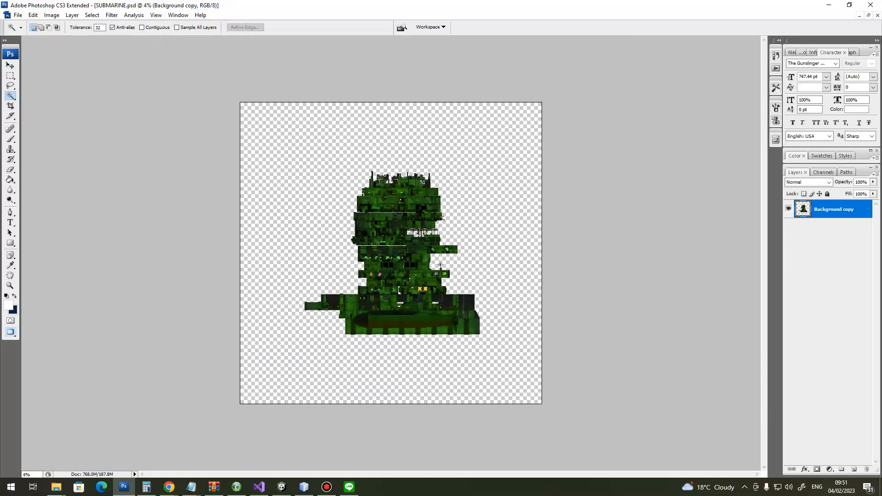
In Unity, set SUBMARINE's import settings to crunch compression with compressor quality 100 and no mipmaps, and apply them
key(alt+Tab)
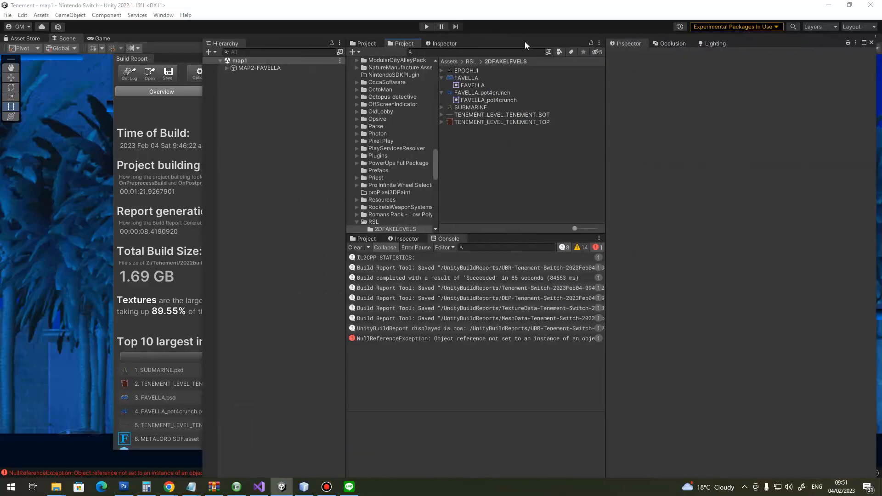
click(452, 107)
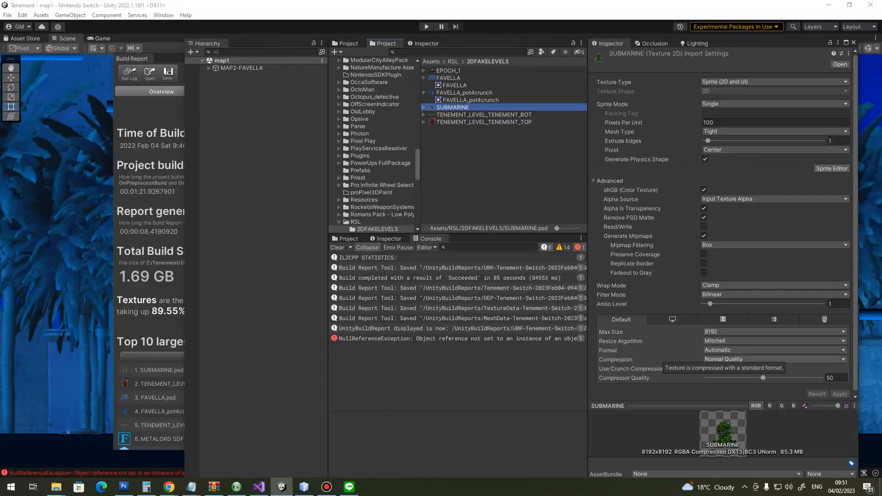
drag(763, 378, 766, 378)
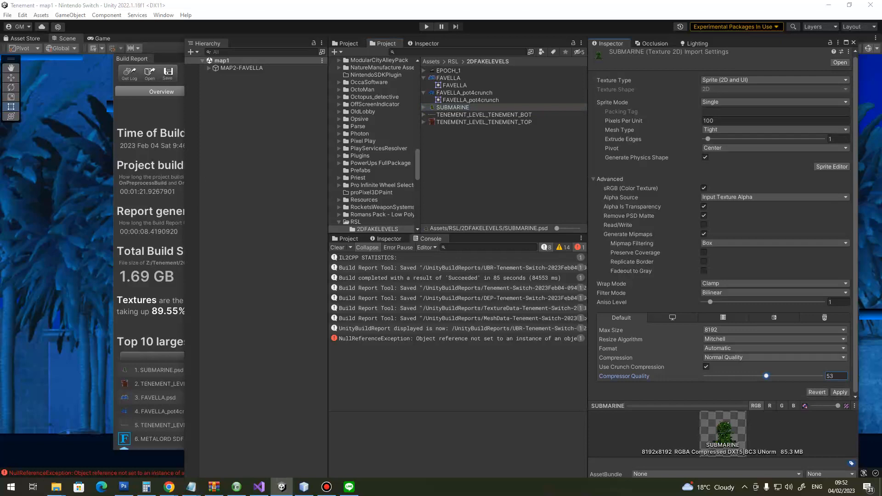
click(706, 366)
click(706, 367)
drag(765, 375, 829, 376)
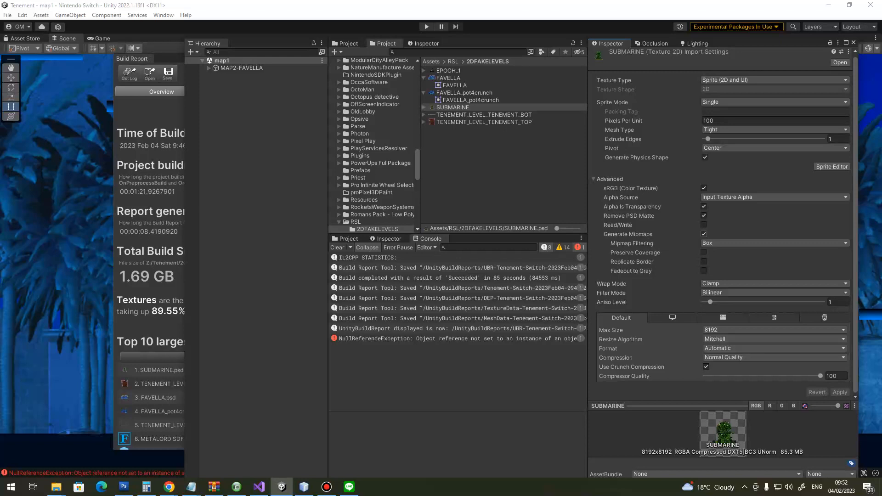
click(703, 234)
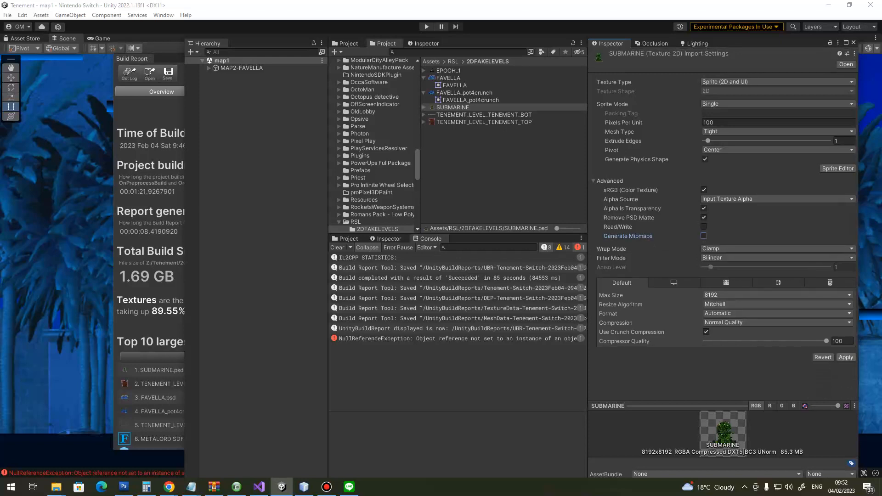
click(845, 357)
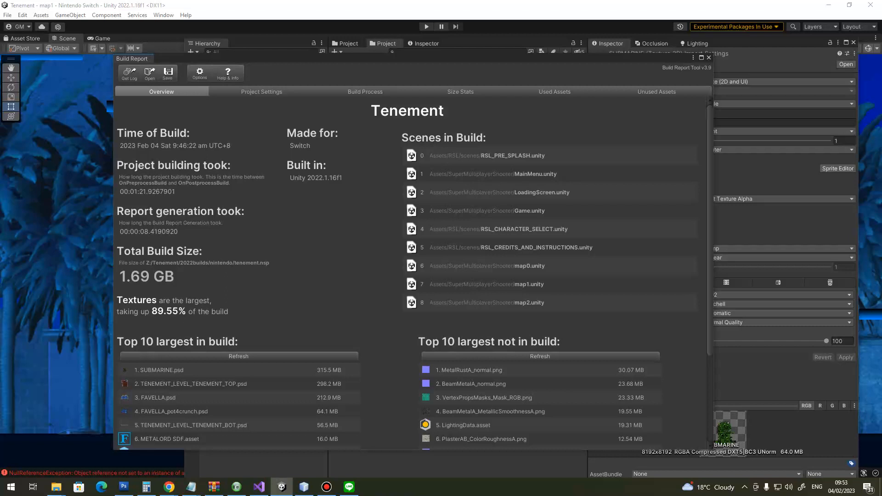
click(326, 486)
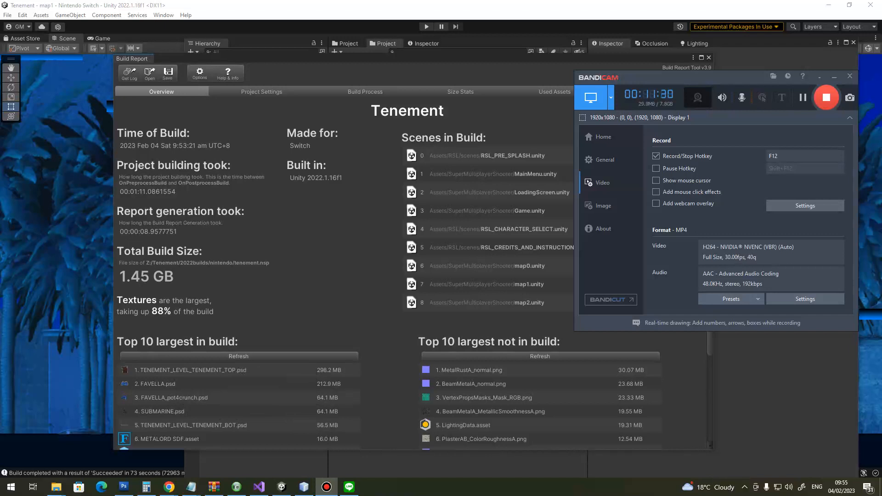
click(282, 487)
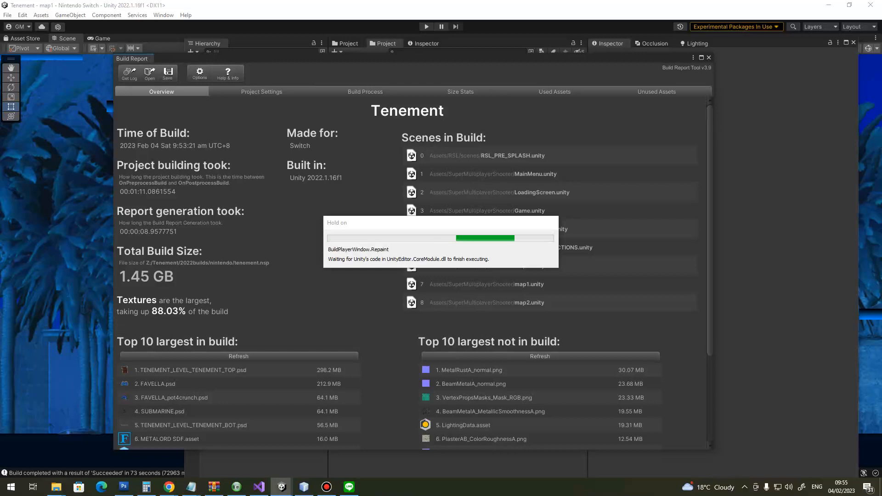
Filter the build report's used assets to textures, inspect TENEMENT_LEVEL_TENEMENT_TOP.psd, review the overview and close the report
drag(495, 60, 508, 37)
click(568, 68)
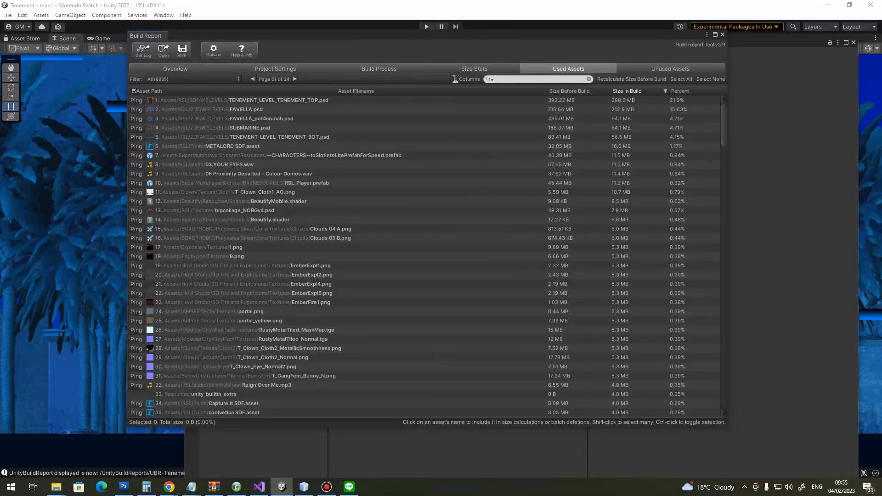
click(193, 79)
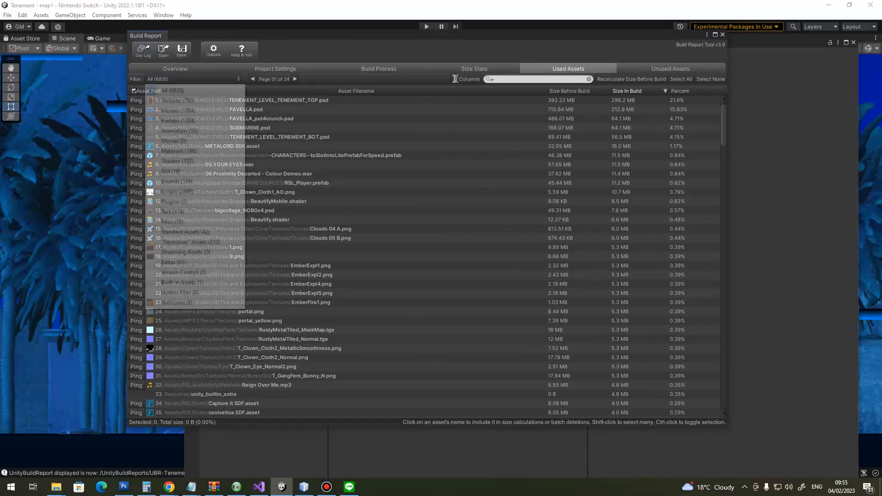
click(178, 100)
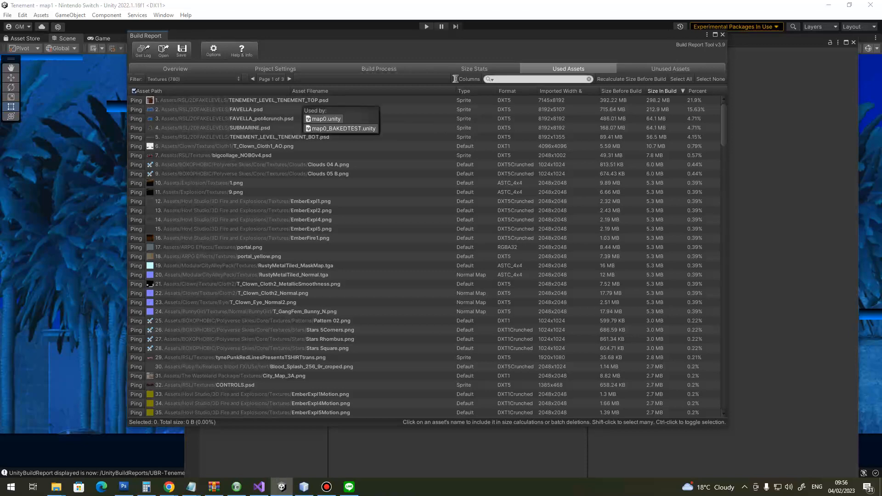
click(297, 100)
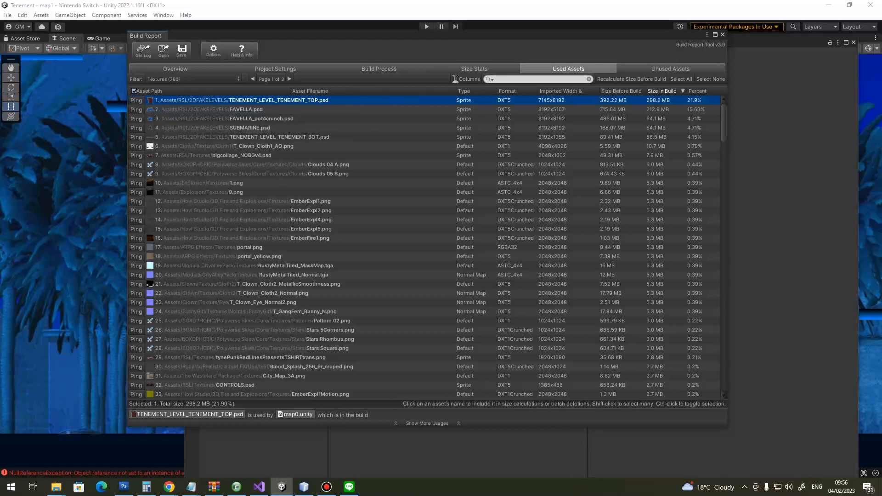
drag(616, 37, 614, 106)
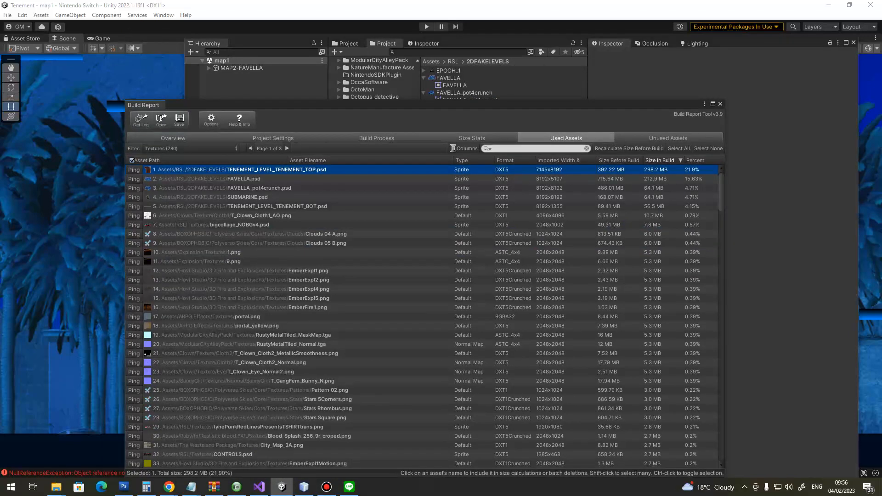
click(173, 138)
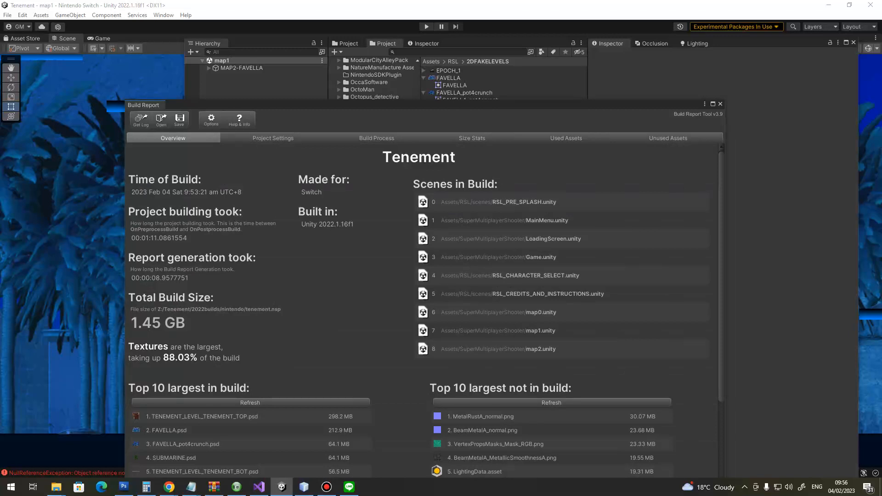
click(720, 104)
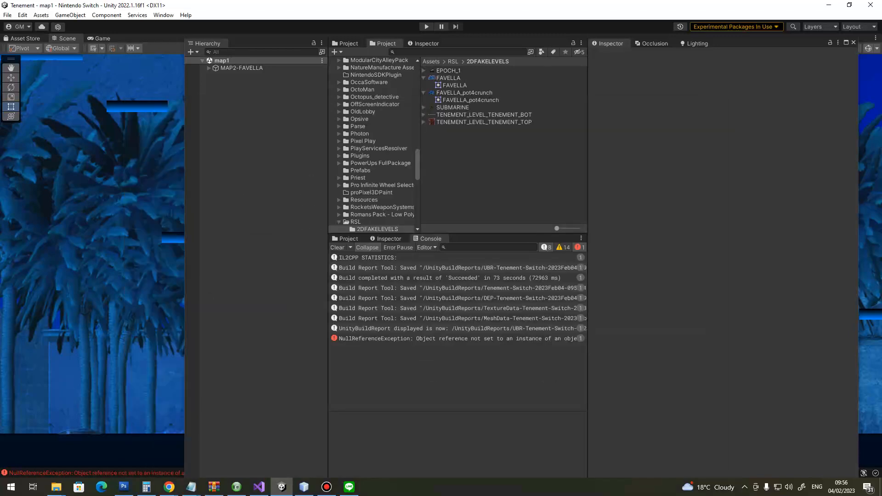
Open TENEMENT_LEVEL_TENEMENT_TOP from the 2DFAKELEVELS folder in Photoshop and delete its hidden Background layer
double_click(484, 122)
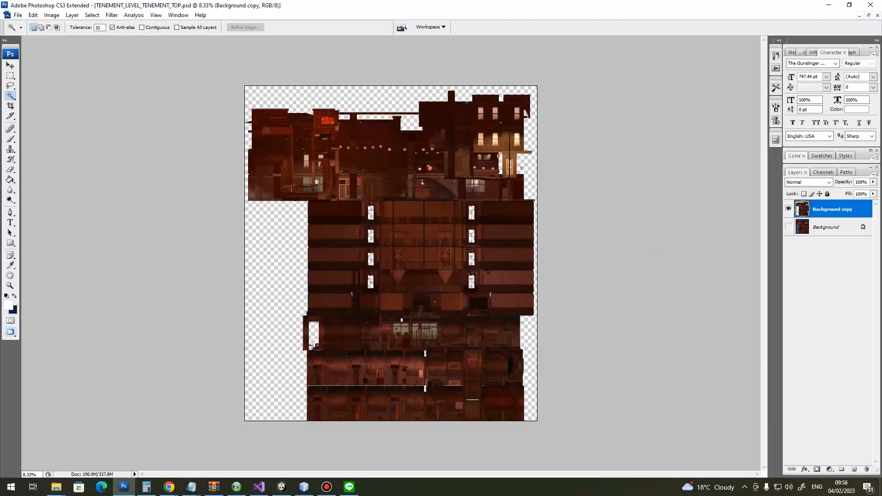
click(833, 227)
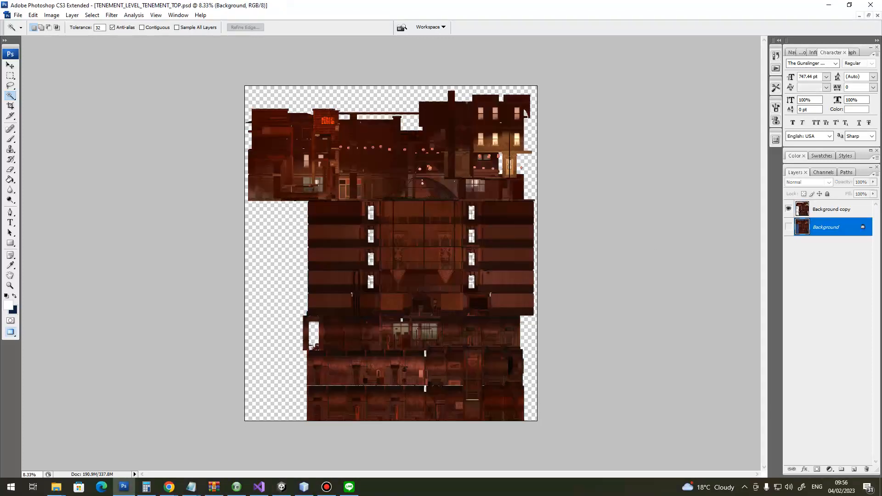
right_click(780, 228)
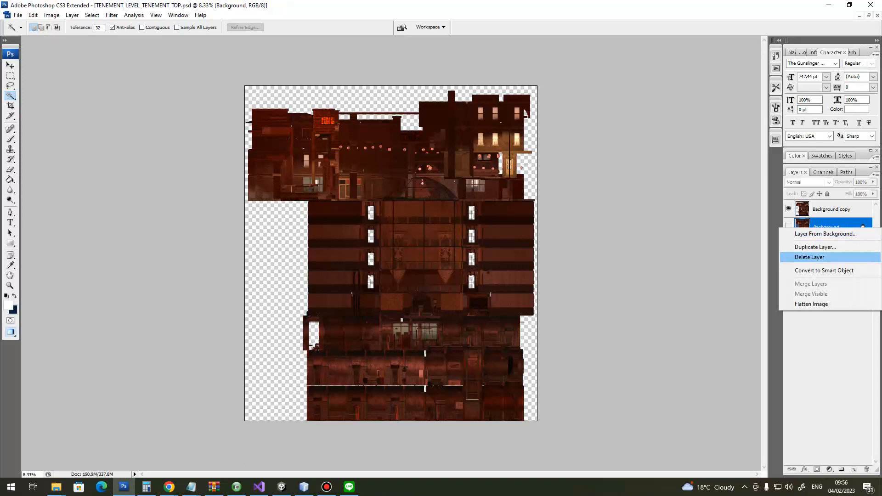
click(809, 257)
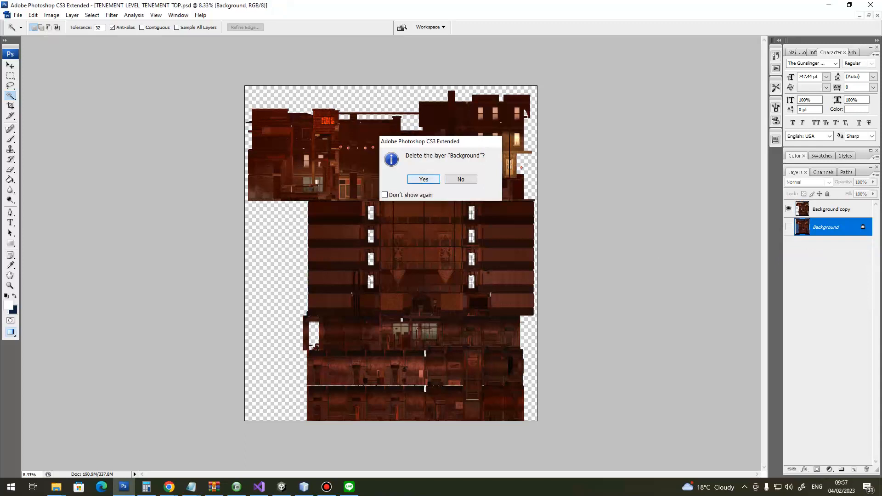
click(423, 180)
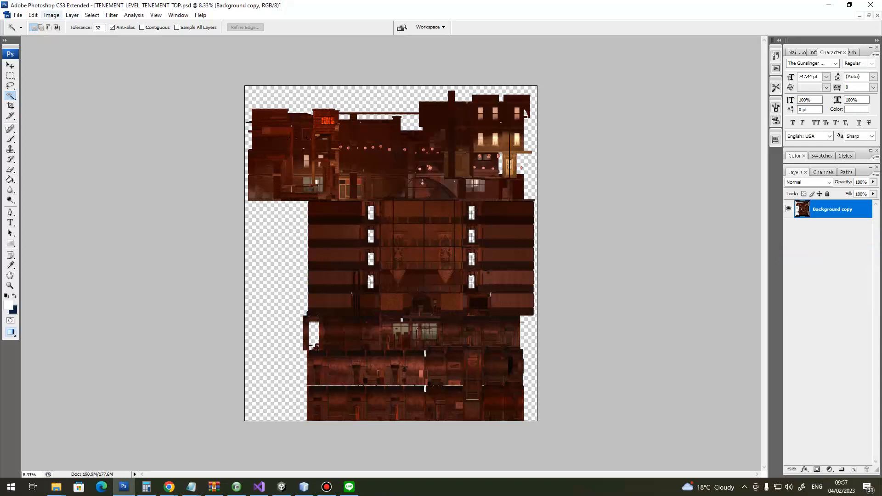
Start resizing the canvas of TENEMENT_LEVEL_TENEMENT_TOP.psd, switch the units to pixels and copy the width value
click(51, 15)
click(71, 90)
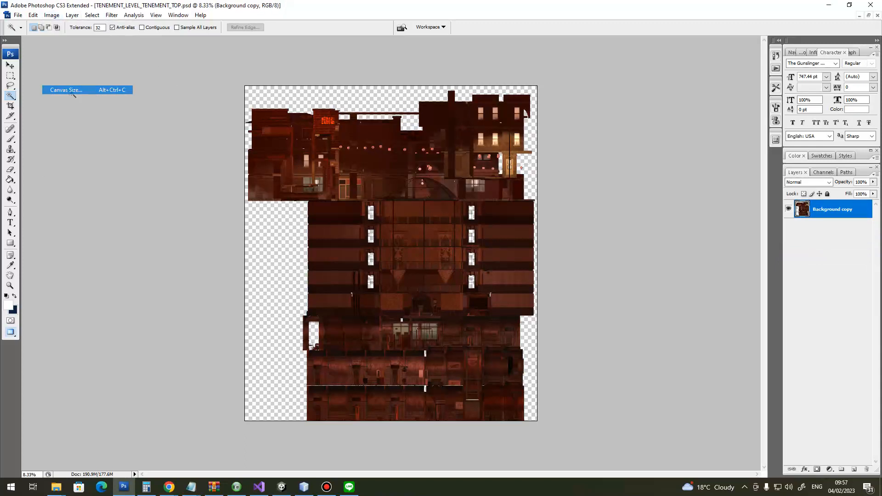
click(466, 170)
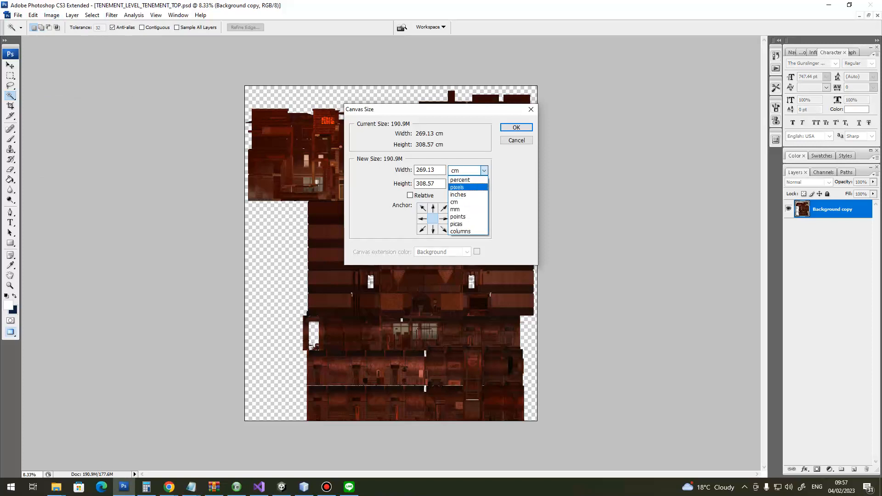
click(466, 187)
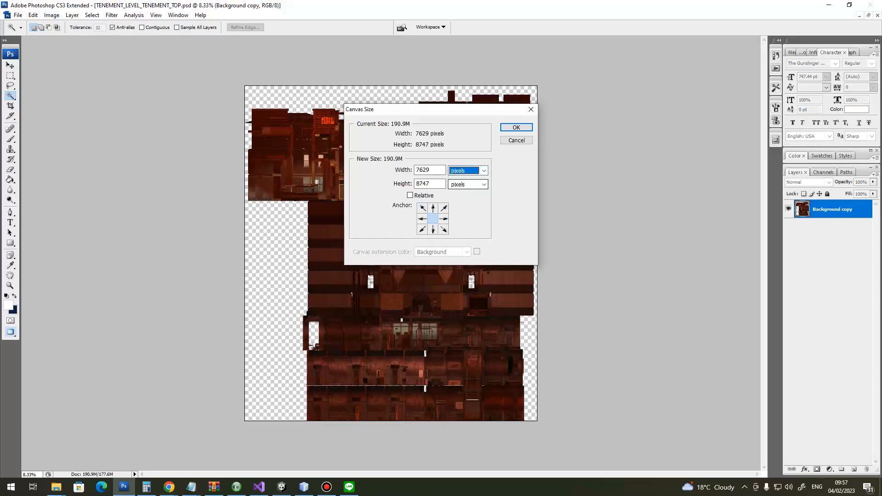
double_click(424, 170)
key(ctrl+c)
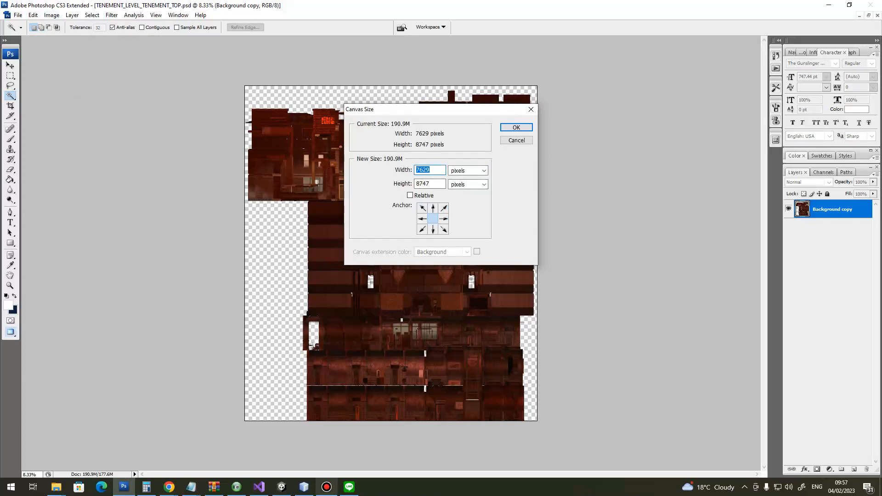
In NetBeans, replace the getNextPowerOfTwo argument with the copied width 7629, run nextPOT and copy the printed result
click(304, 486)
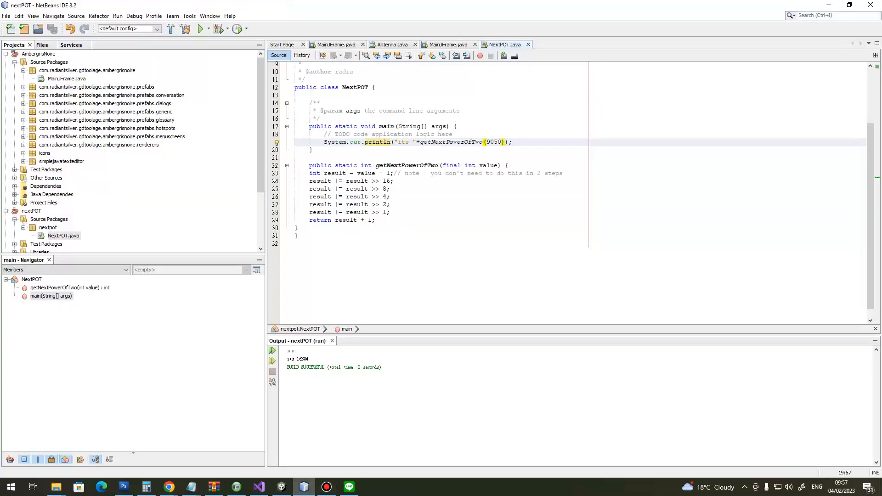
double_click(490, 142)
key(ctrl+v)
click(200, 29)
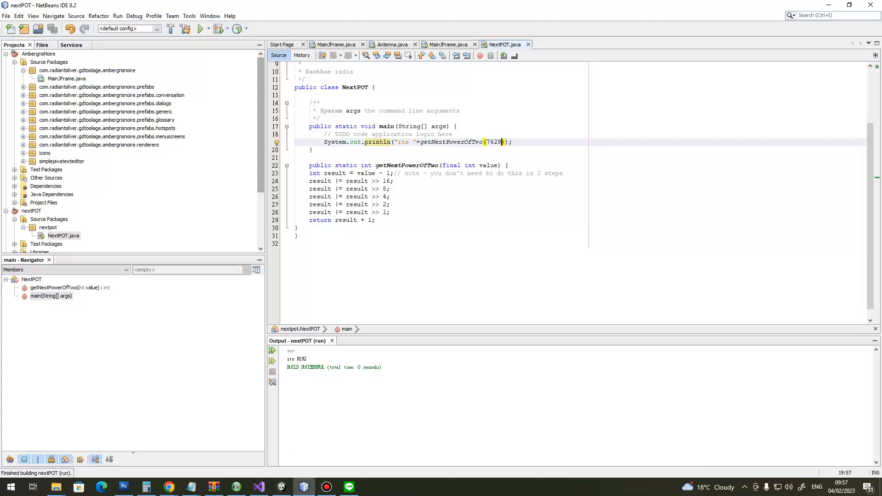
drag(297, 359, 307, 359)
key(ctrl+c)
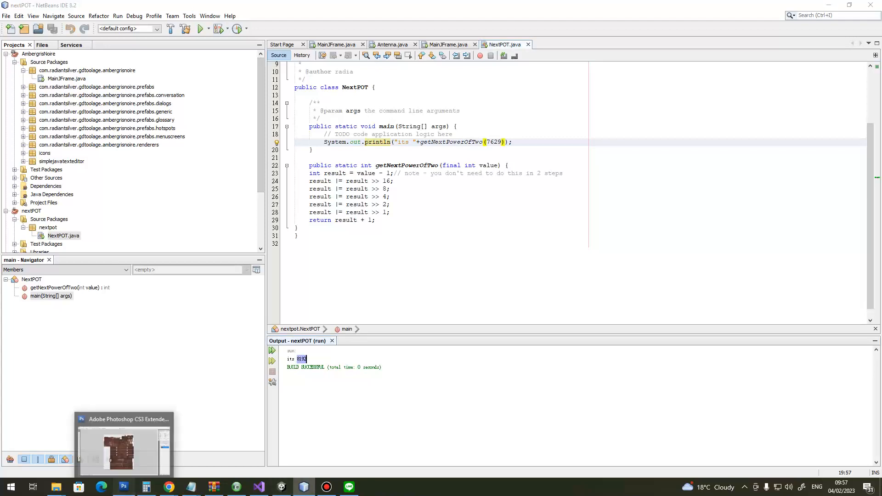
Return to Photoshop, set the new canvas width to 8192 pixels and copy the height value
click(124, 487)
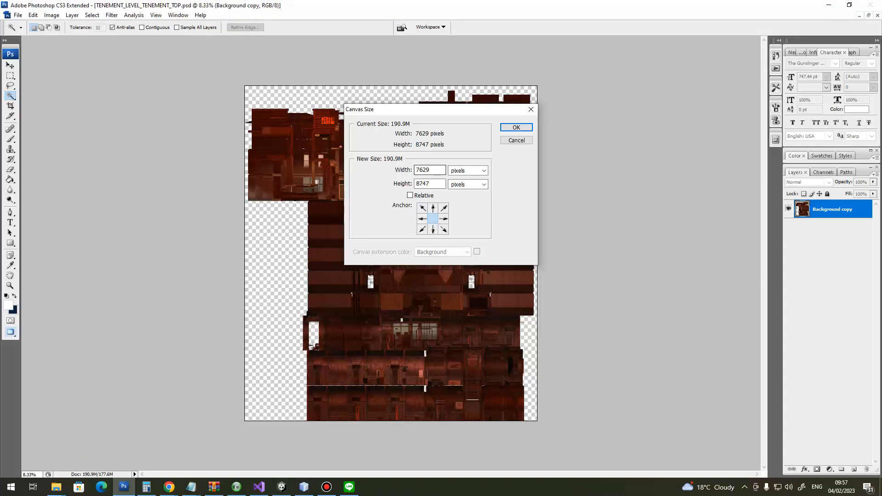
double_click(423, 170)
key(ctrl+v)
key(Tab)
key(ctrl+c)
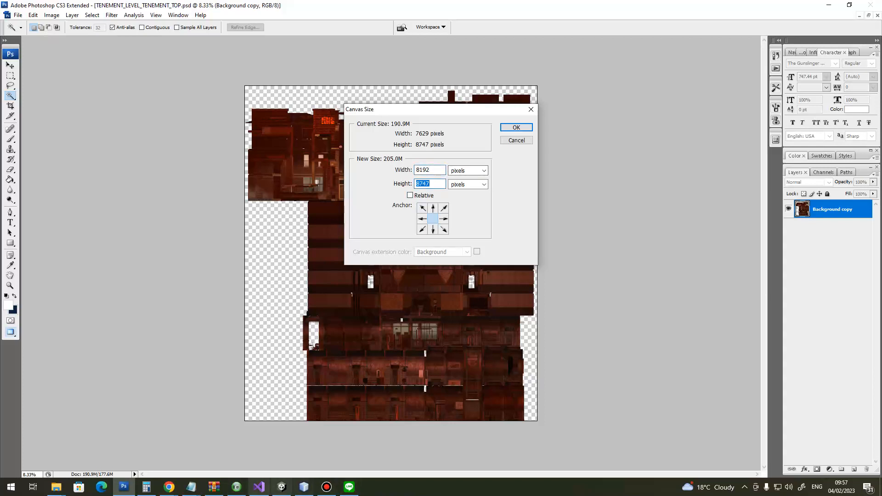
In NetBeans, replace the getNextPowerOfTwo argument with the copied height 8747, run nextPOT and select the printed result
click(304, 487)
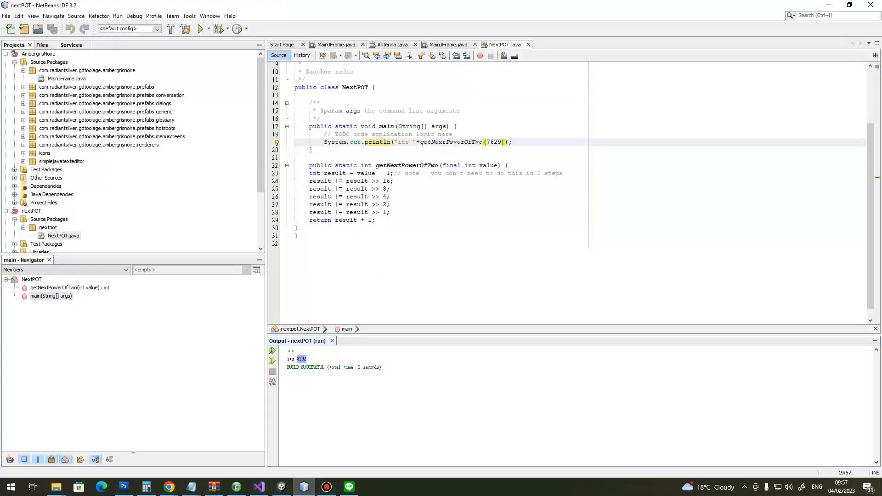
double_click(494, 142)
key(ctrl+v)
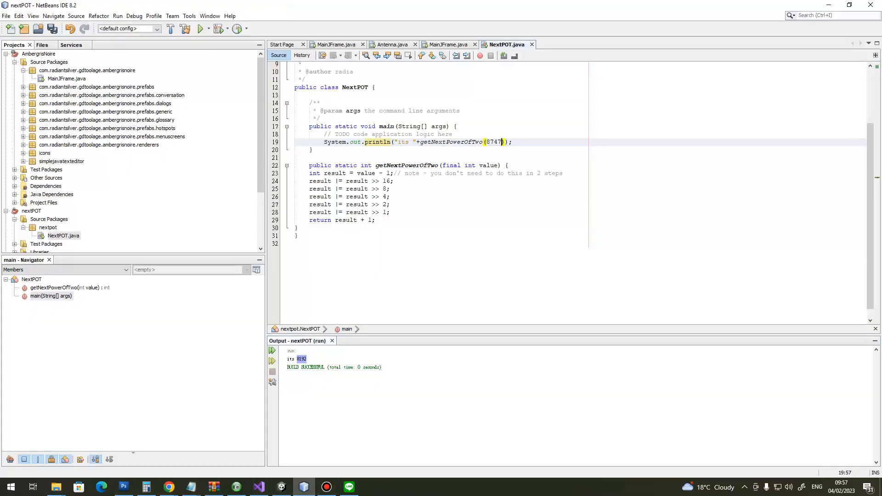
key(F6)
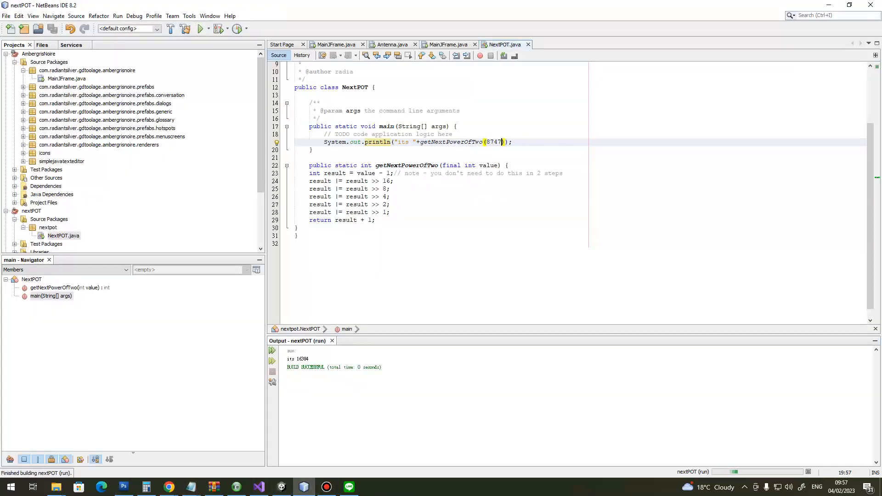
double_click(303, 358)
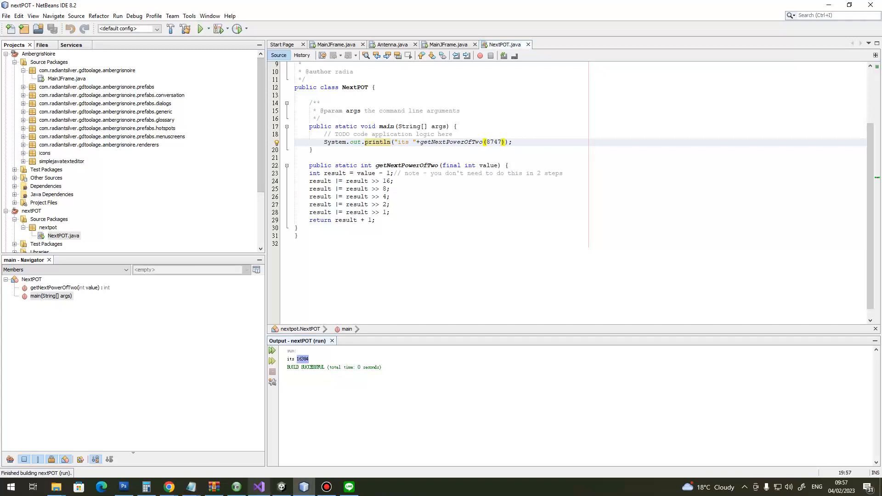
Back in Photoshop, set the canvas height to 16384 pixels and apply the new canvas size to TENEMENT_LEVEL_TENEMENT_TOP.psd
mouse_move(214, 486)
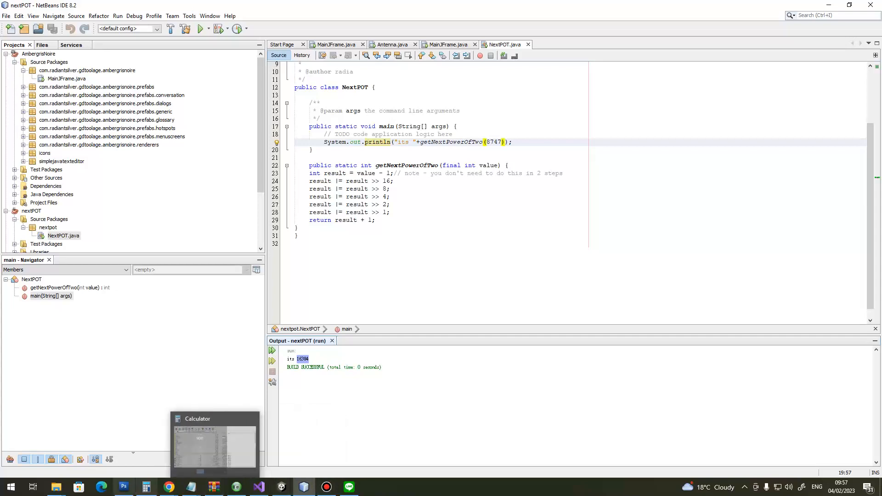
click(123, 487)
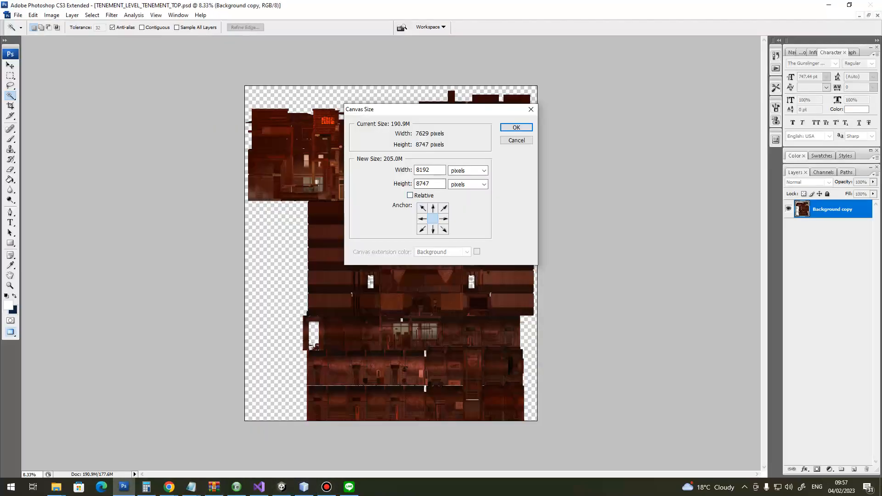
double_click(430, 184)
text(16384)
click(517, 127)
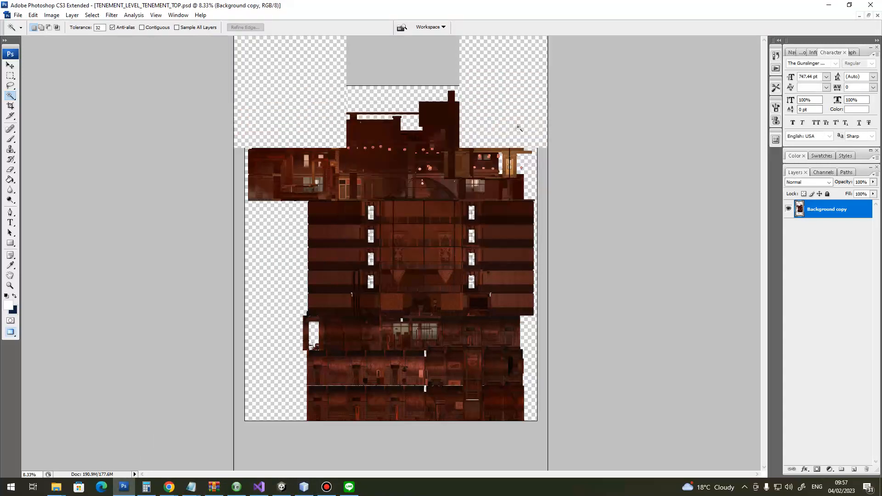
key(ctrl+minus)
key(ctrl+minus)
key(ctrl+minus)
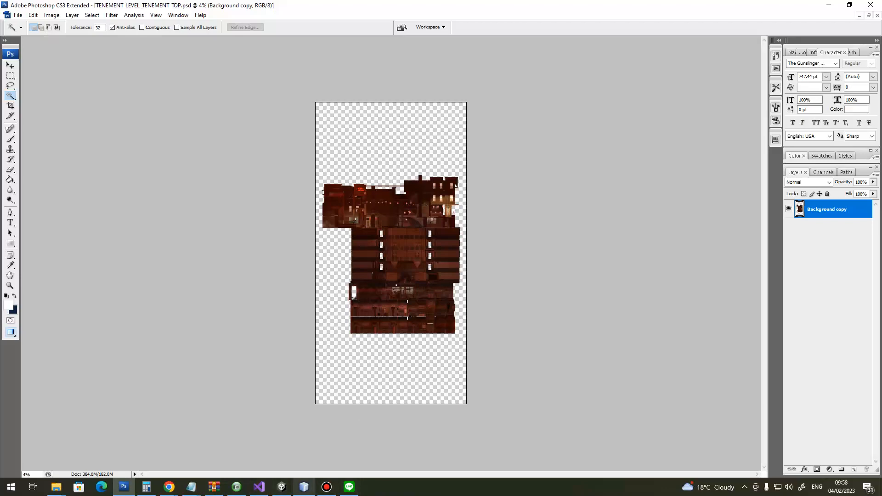
In Unity, set TENEMENT_LEVEL_TENEMENT_TOP's compressor quality to 100 and its compression to High Quality, and apply the import settings
mouse_move(281, 487)
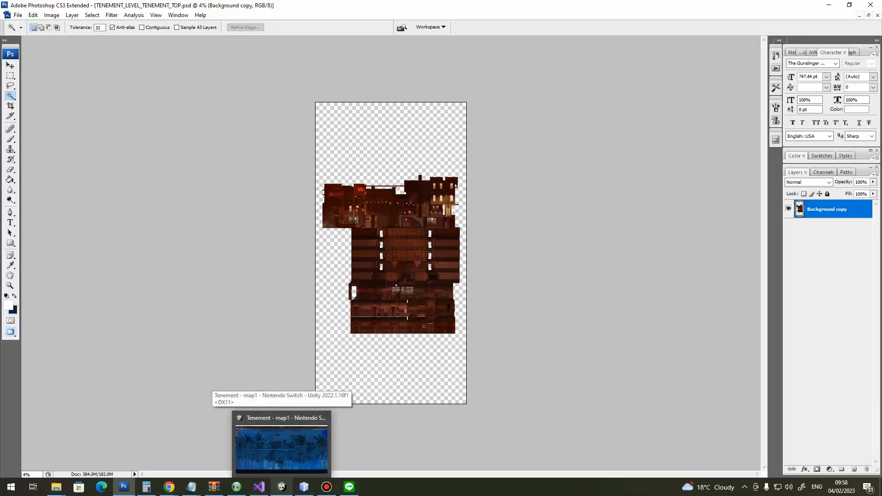
click(281, 448)
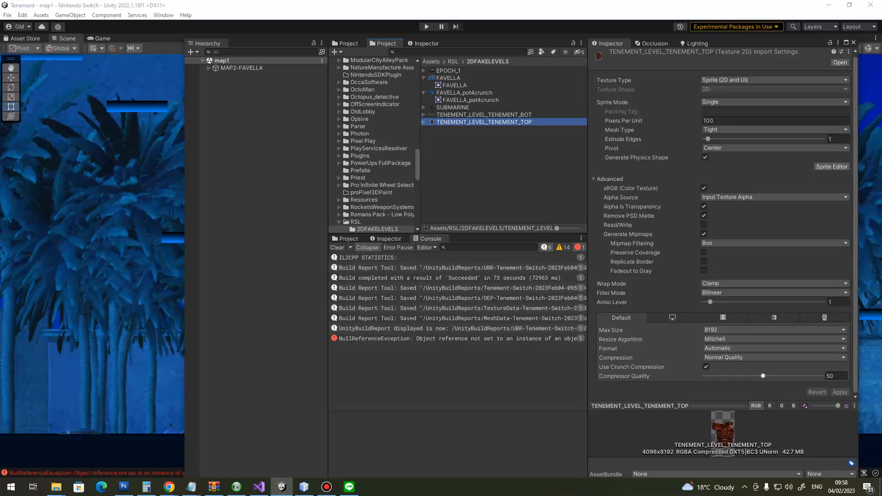
drag(762, 376, 822, 376)
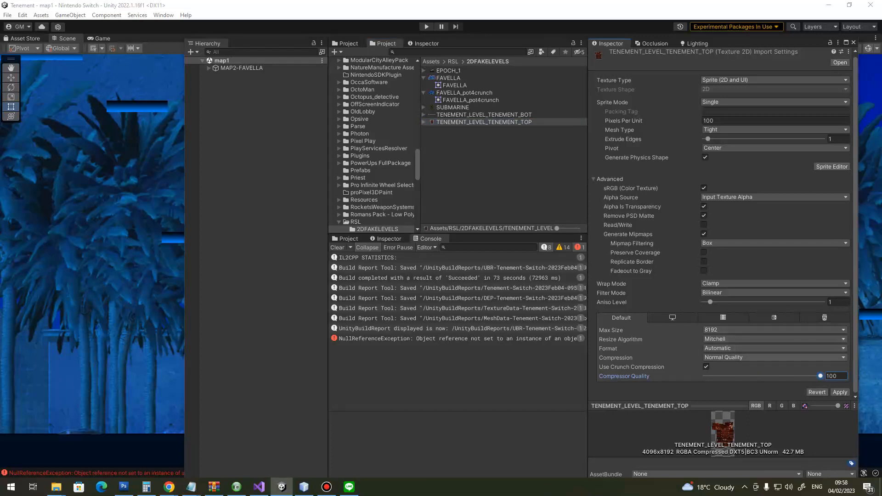
click(734, 357)
click(734, 398)
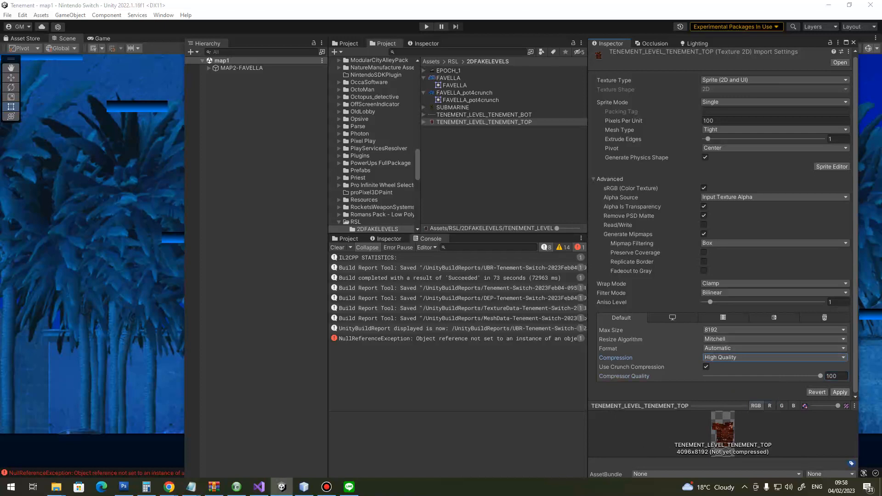
click(840, 392)
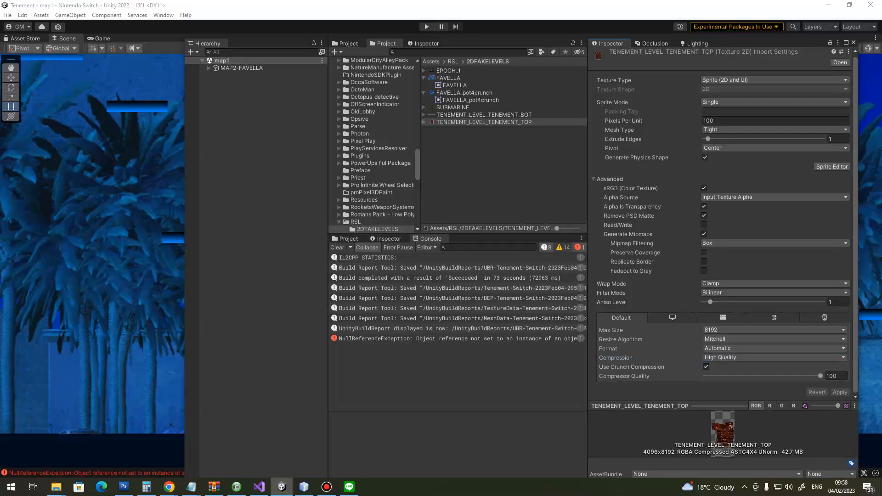
Review the new build report's overview for total build size and largest assets, and close the report
click(326, 486)
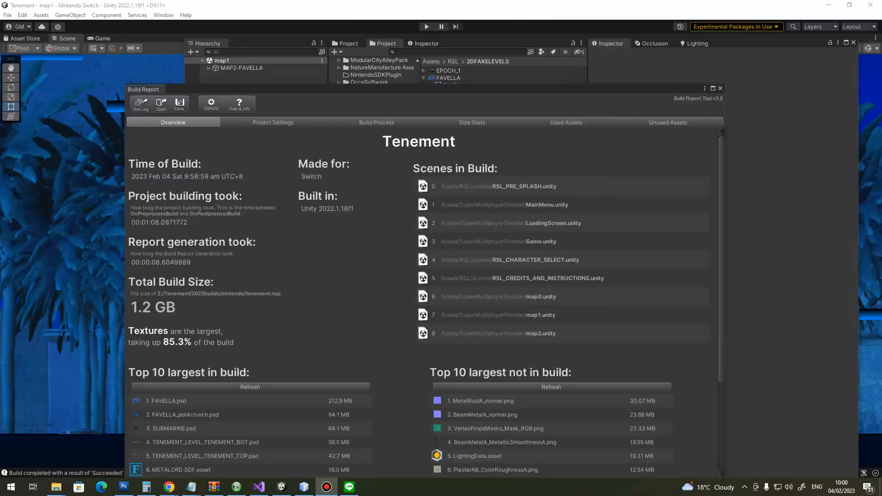
drag(386, 90, 365, 89)
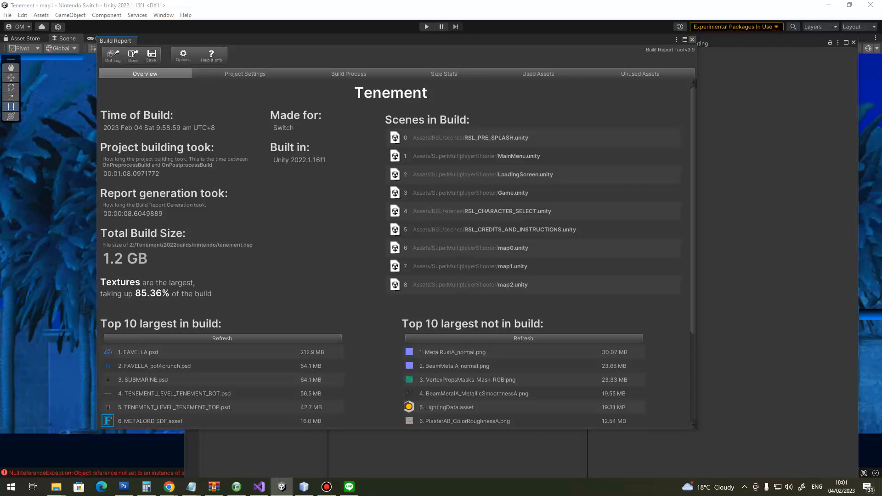
click(692, 40)
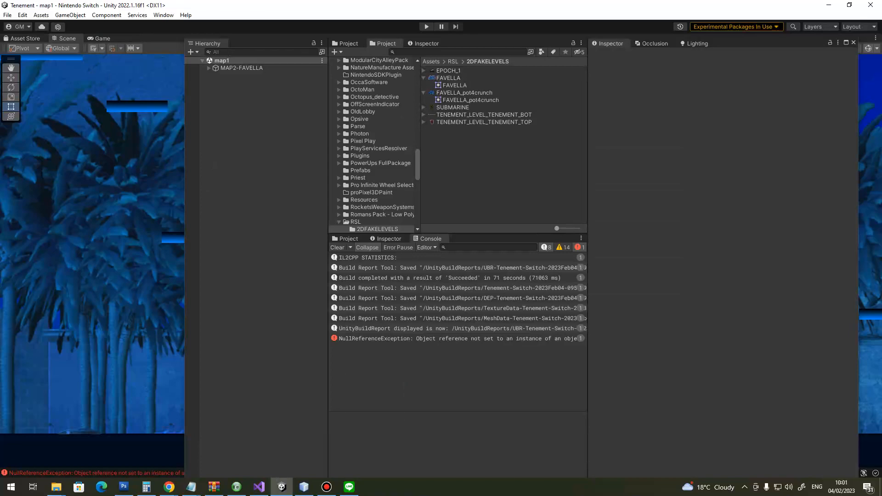
Open TENEMENT_LEVEL_TENEMENT_BOT in Photoshop, show its canvas size in pixels and copy the width value
double_click(483, 114)
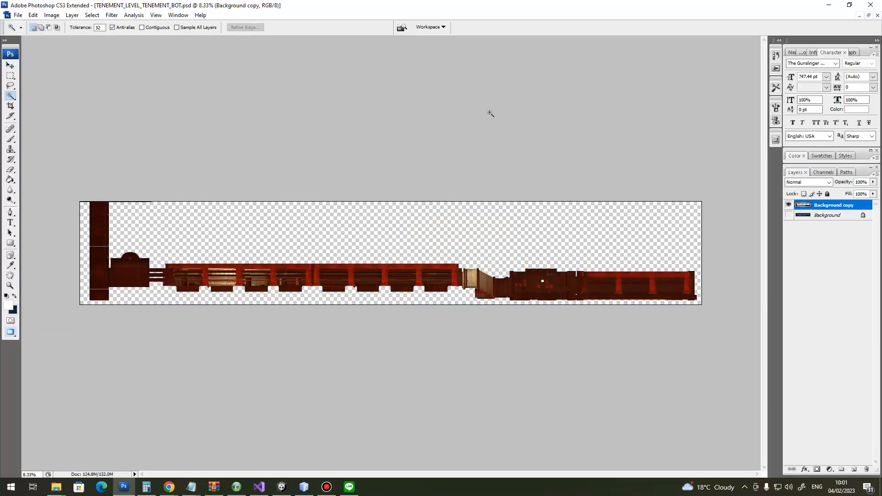
click(51, 15)
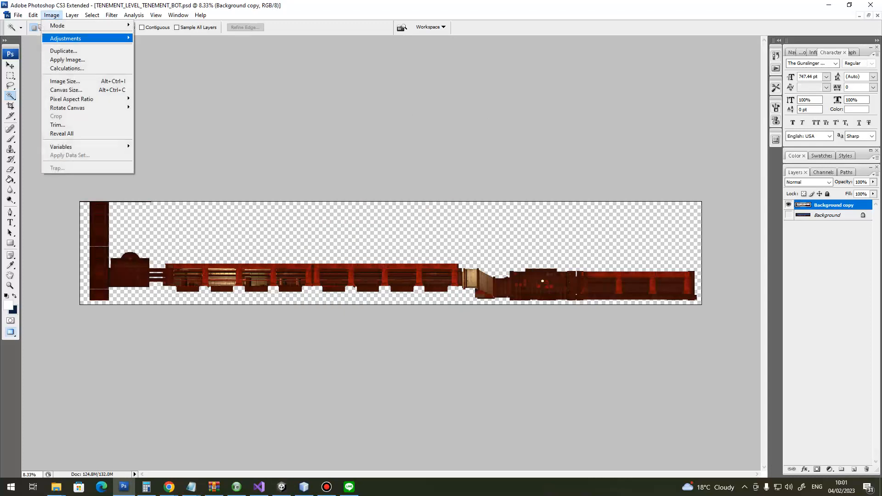
click(69, 90)
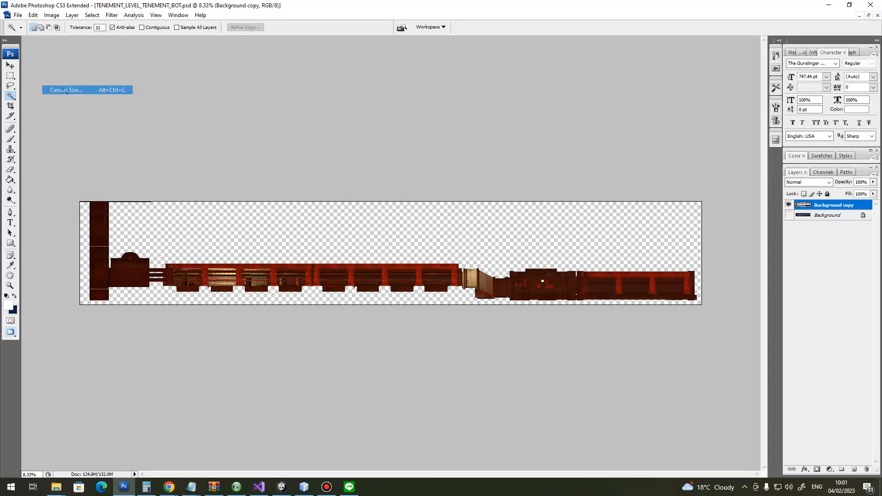
click(466, 170)
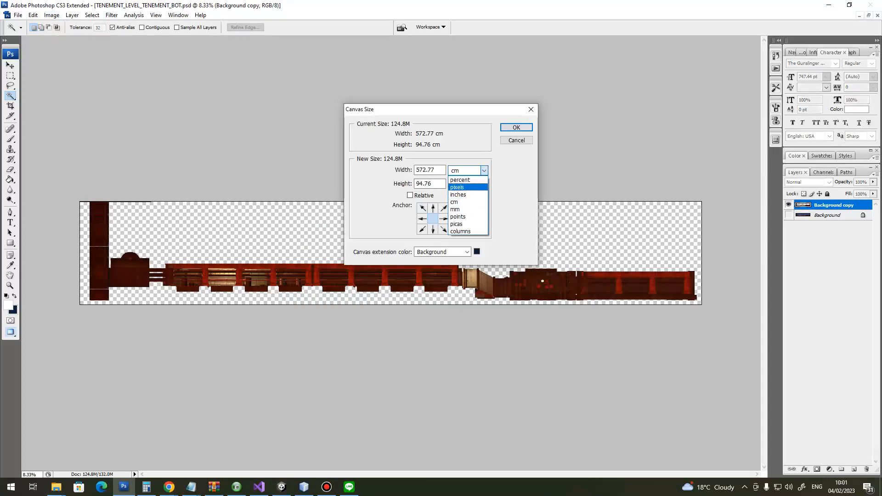
click(466, 187)
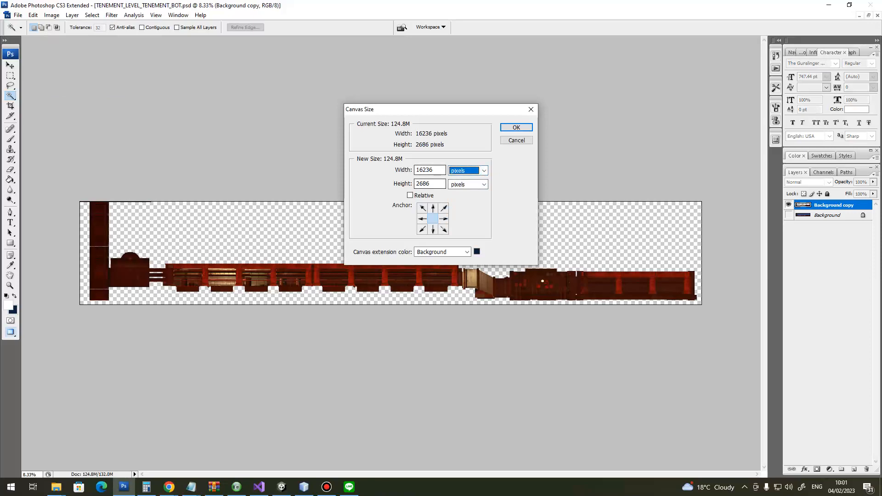
double_click(426, 170)
key(ctrl+c)
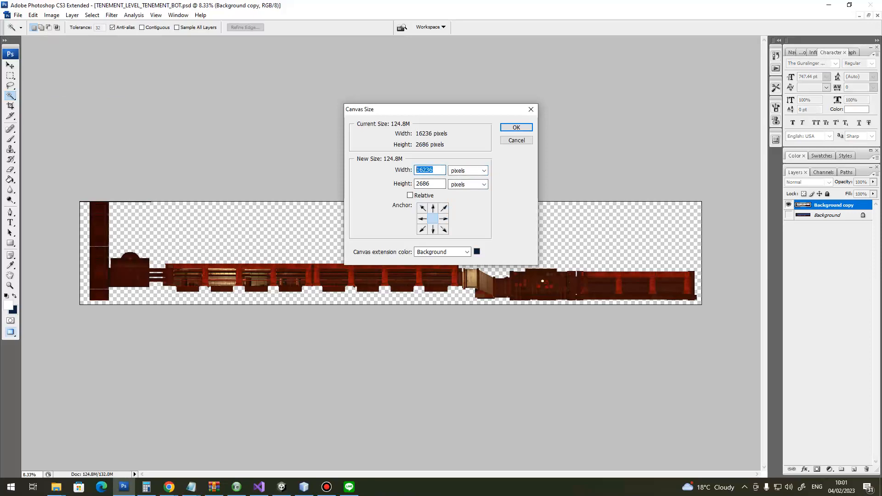
In NetBeans, replace the getNextPowerOfTwo argument with the copied width 16236, run nextPOT and copy the printed result
click(304, 487)
click(494, 141)
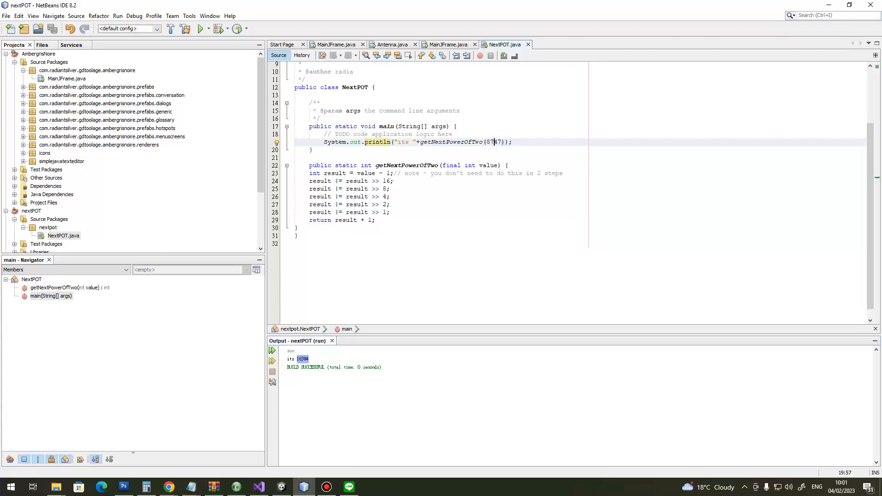
double_click(495, 142)
key(ctrl+v)
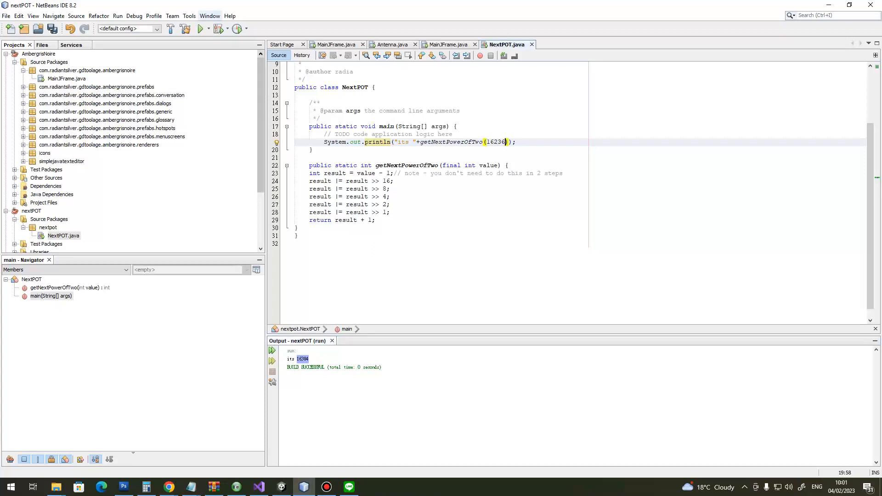
click(200, 29)
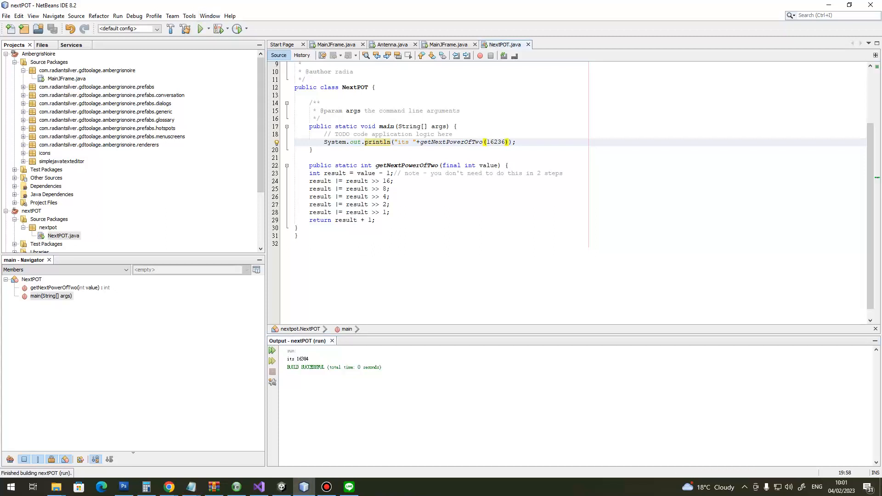
double_click(302, 359)
key(ctrl+c)
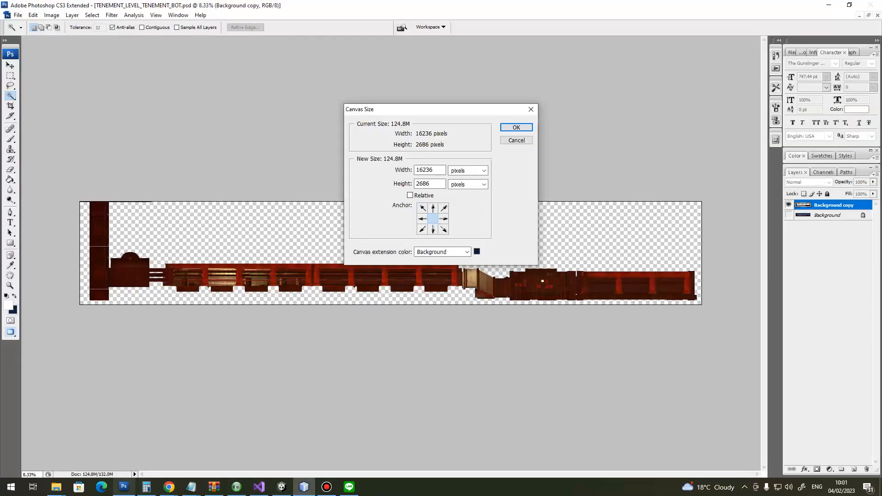
Back in Photoshop, set the new canvas width to 16384 pixels and copy the height value
click(124, 487)
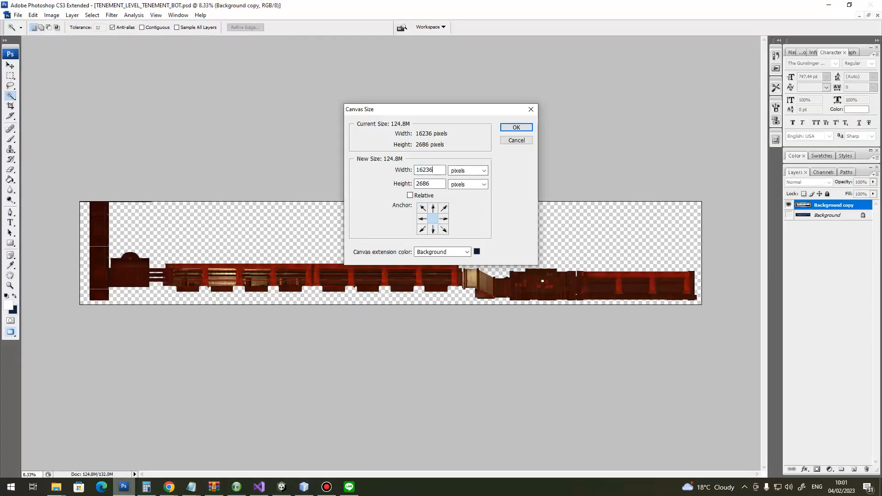
key(ctrl+v)
key(Tab)
key(ctrl+c)
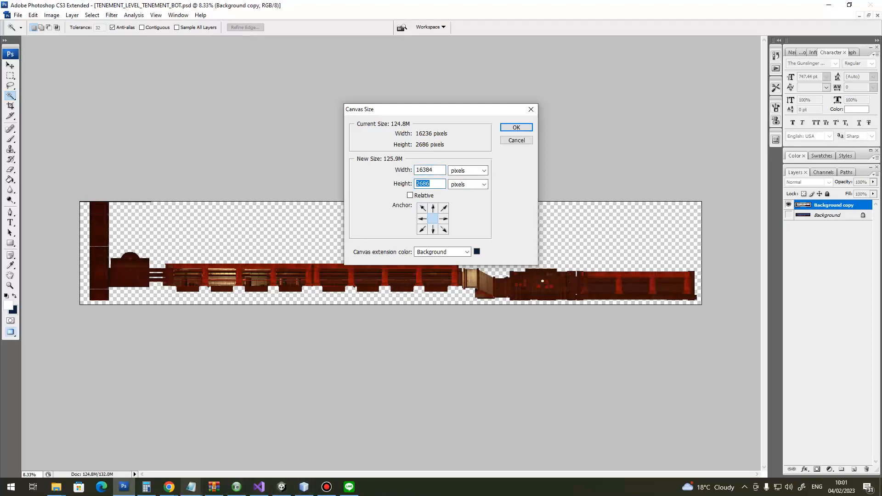
In NetBeans, replace the getNextPowerOfTwo argument with the copied height 2686, run nextPOT and copy the printed result
click(303, 486)
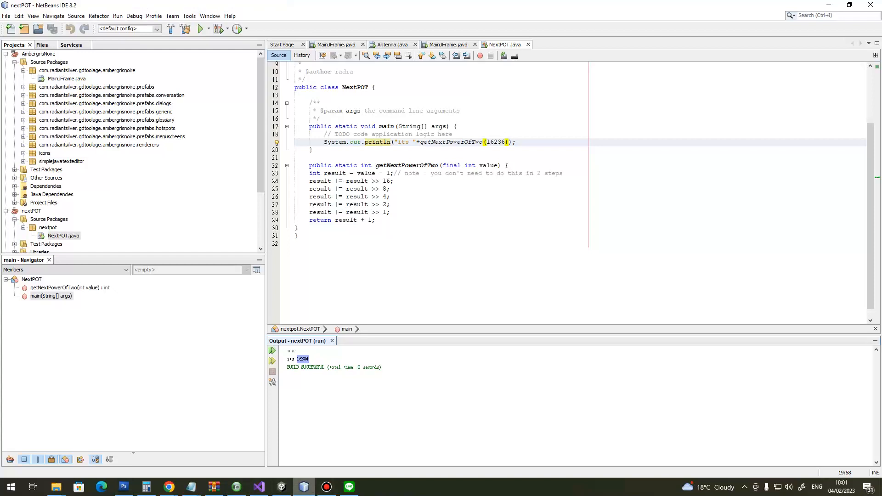
key(ctrl+v)
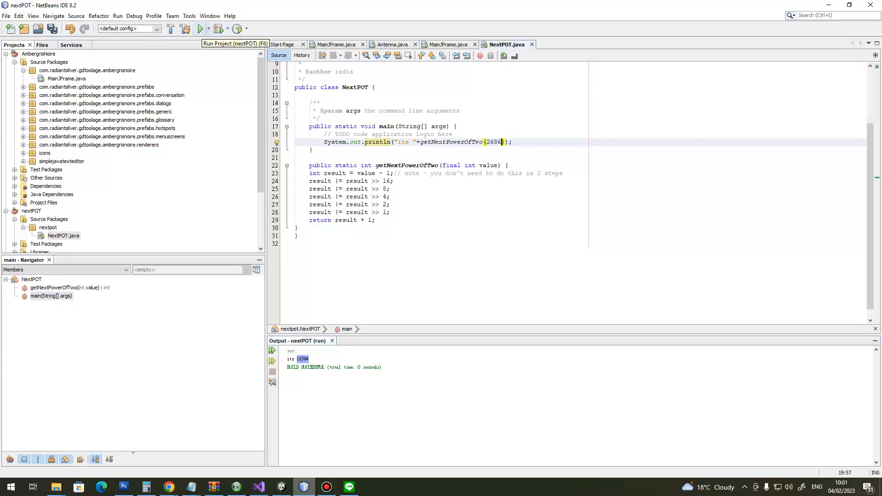
click(200, 29)
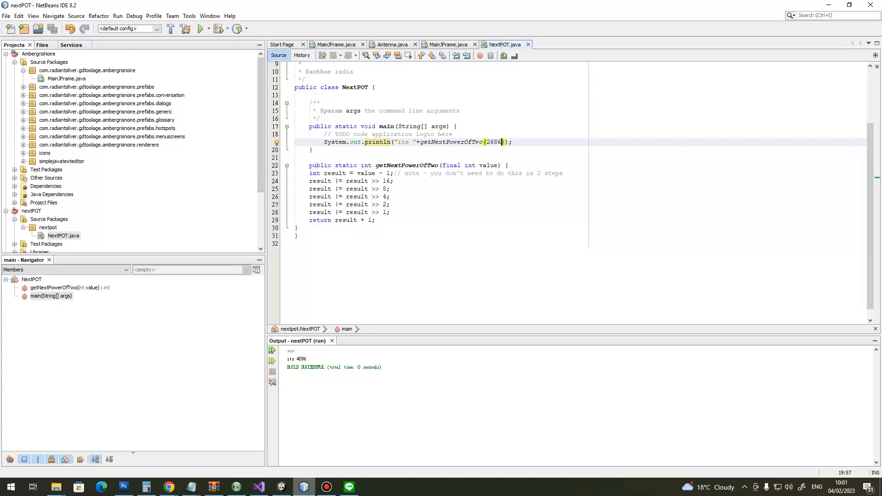
double_click(301, 359)
key(ctrl+c)
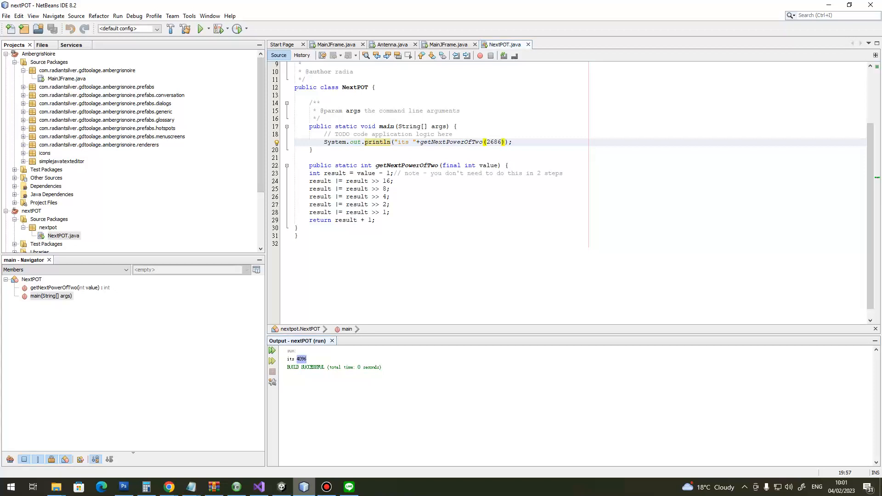
Back in Photoshop, set the canvas height to 4096 pixels and apply the new canvas size to TENEMENT_LEVEL_TENEMENT_BOT.psd
click(124, 486)
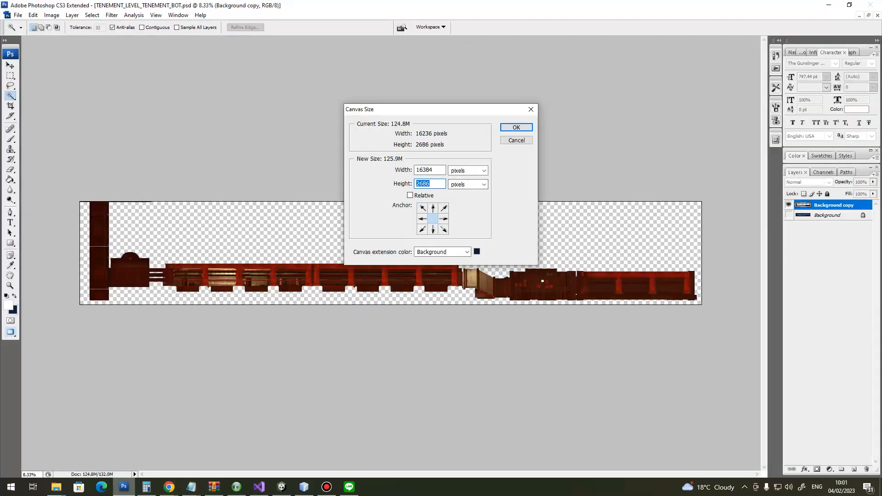
key(ctrl+v)
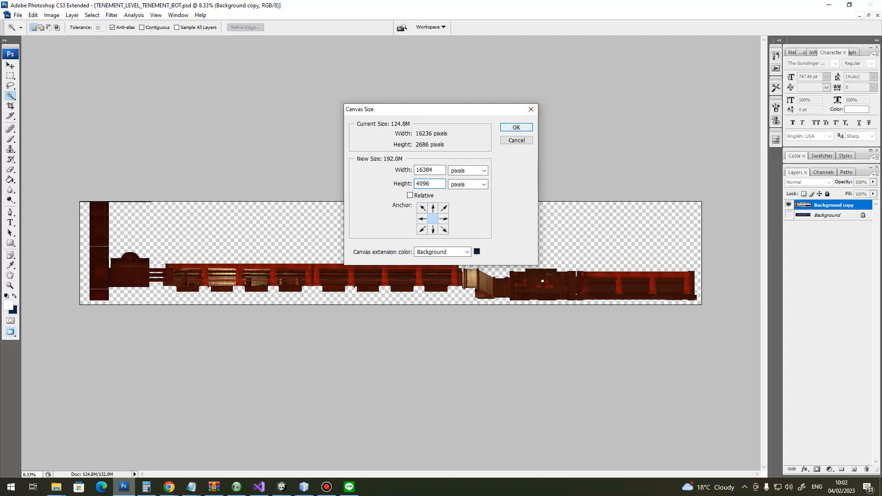
click(521, 128)
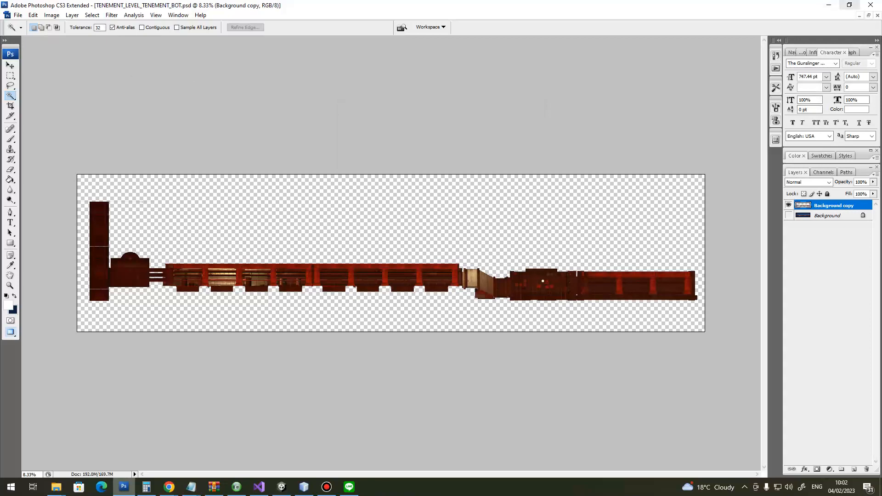
In Unity, set TENEMENT_LEVEL_TENEMENT_BOT's compressor quality to 100 and compression to High Quality, keep Bilinear filtering, and apply the import settings
click(828, 5)
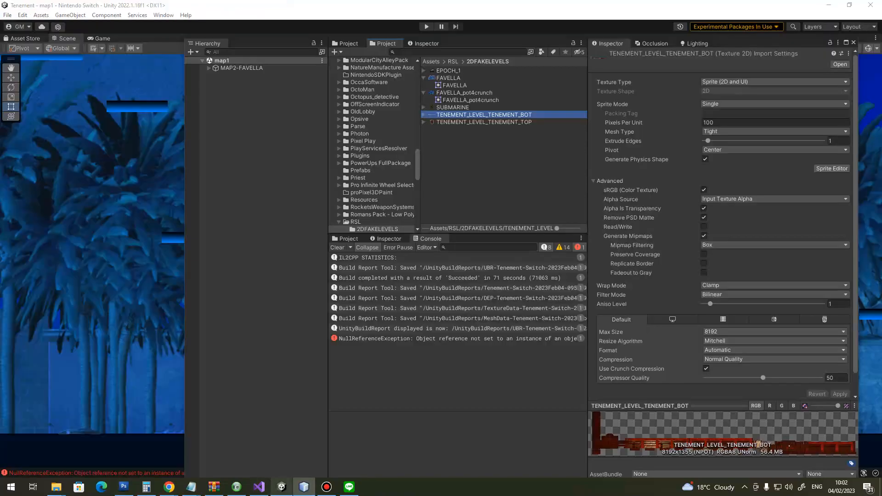
click(281, 486)
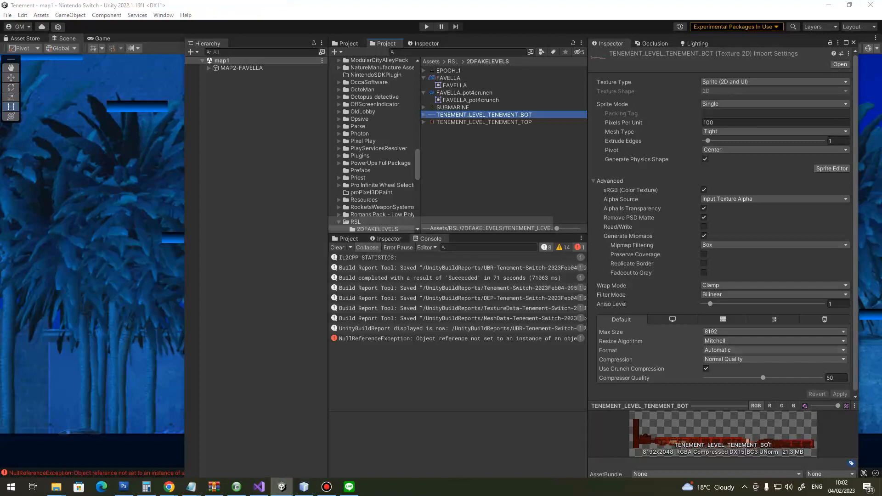
drag(762, 375, 822, 375)
click(775, 357)
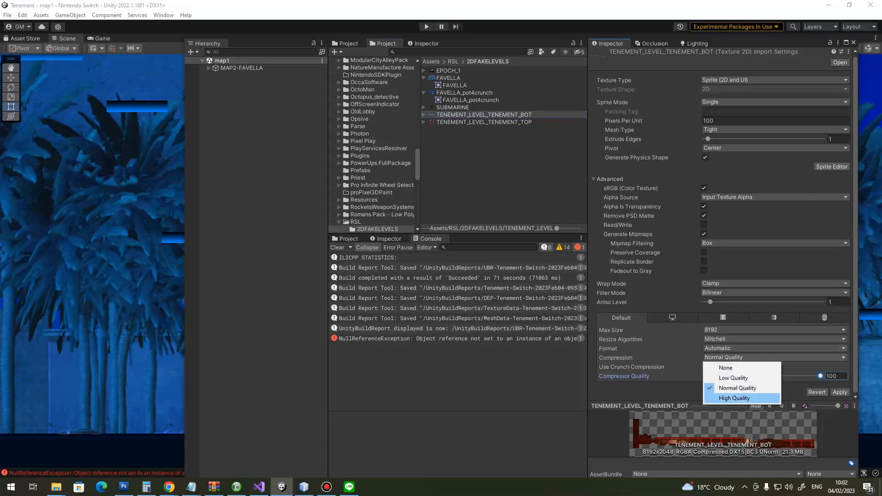
click(734, 398)
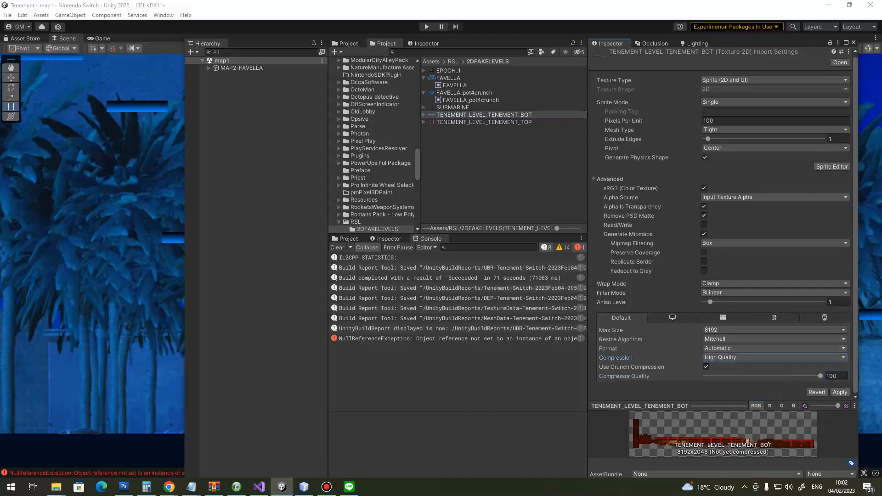
click(734, 293)
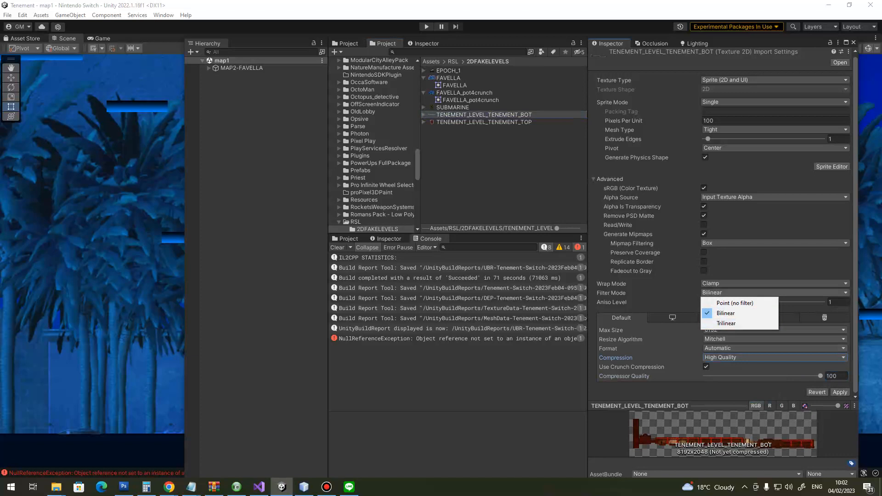
click(739, 293)
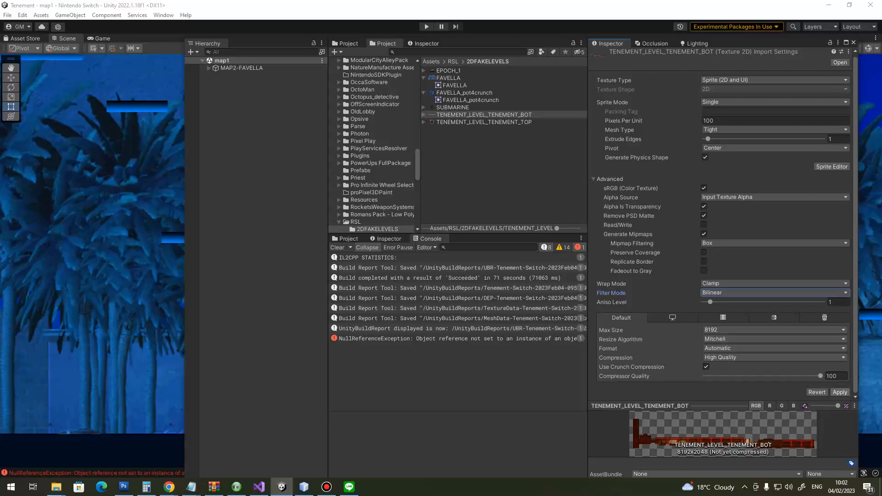
click(840, 392)
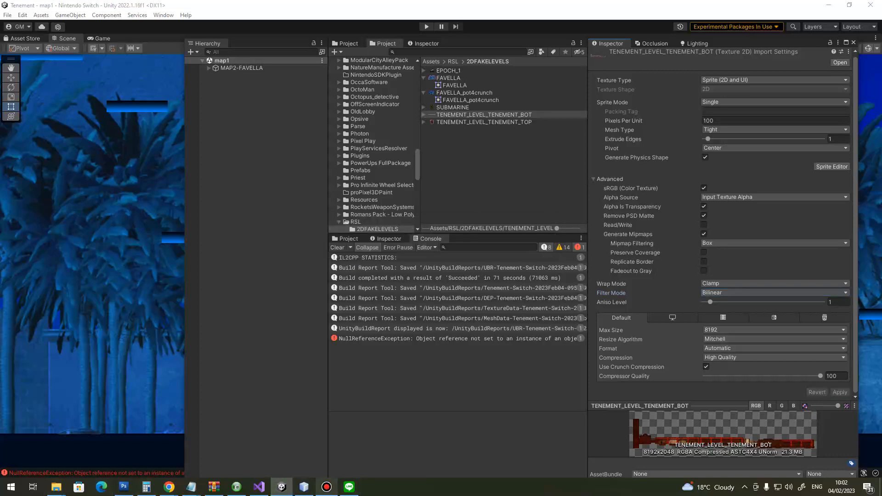
Review the latest build report's overview for the total build size and the ten largest assets in the build
click(326, 486)
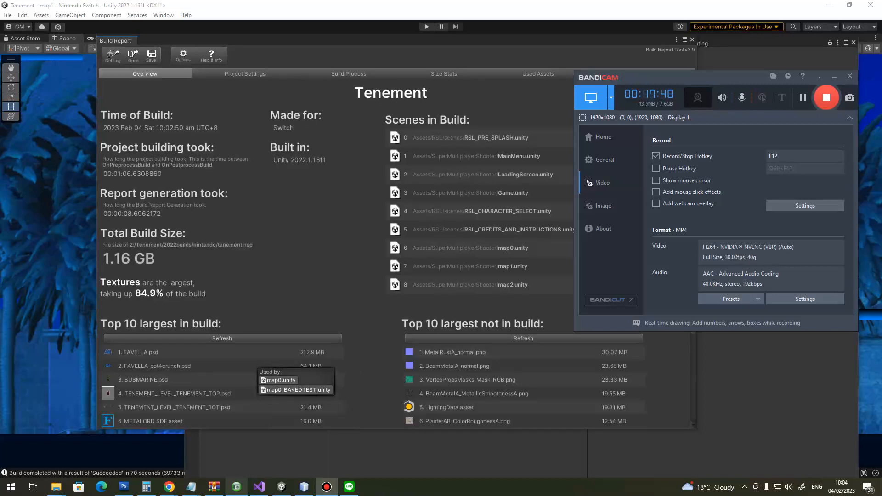
click(225, 406)
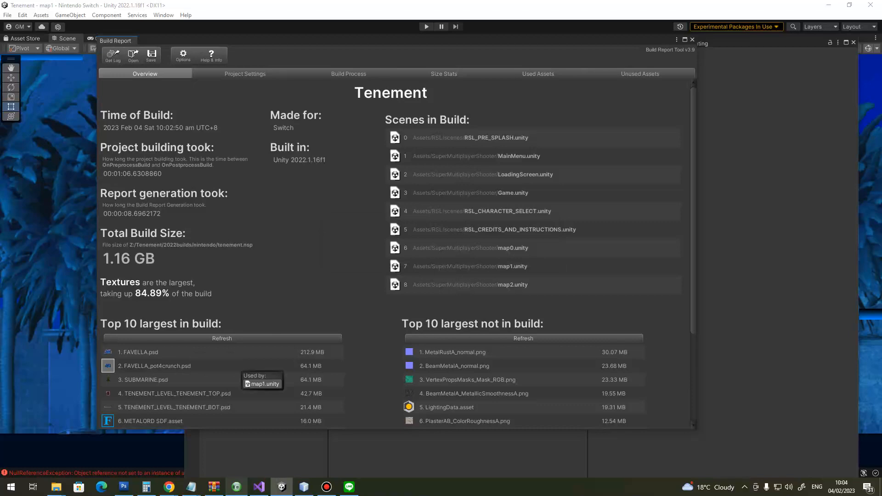
click(326, 487)
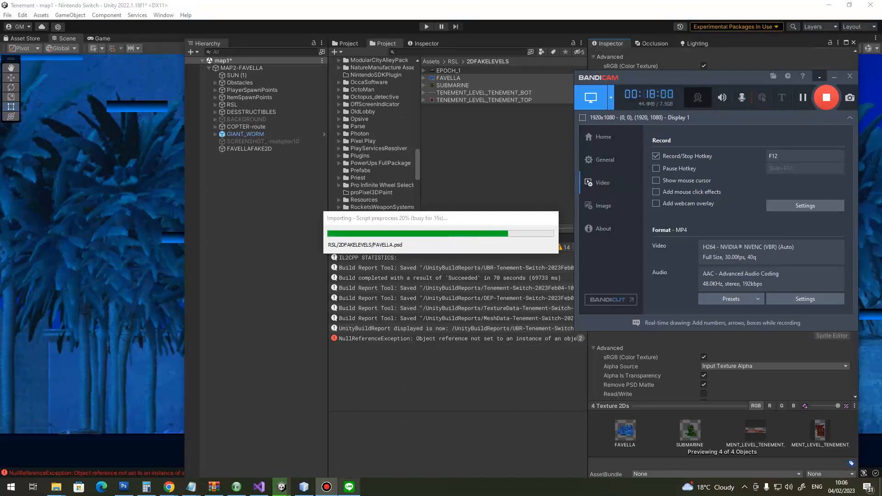
click(819, 77)
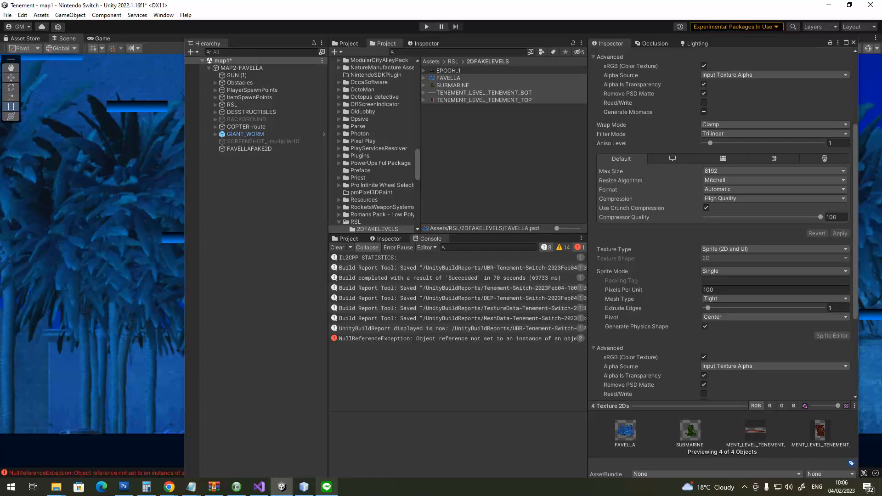
Set the Nintendo Switch build's default compression type to LZ4 and keep its compression method at Default
click(459, 86)
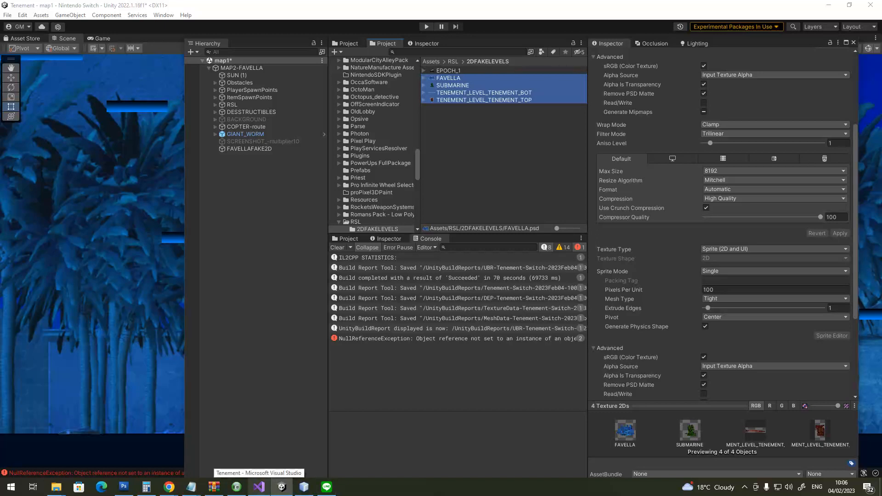
drag(0, 52, 231, 45)
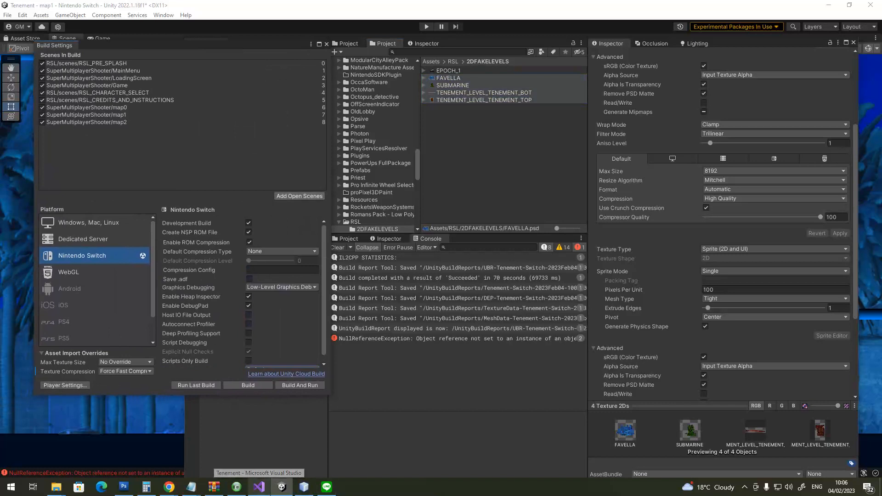
click(281, 251)
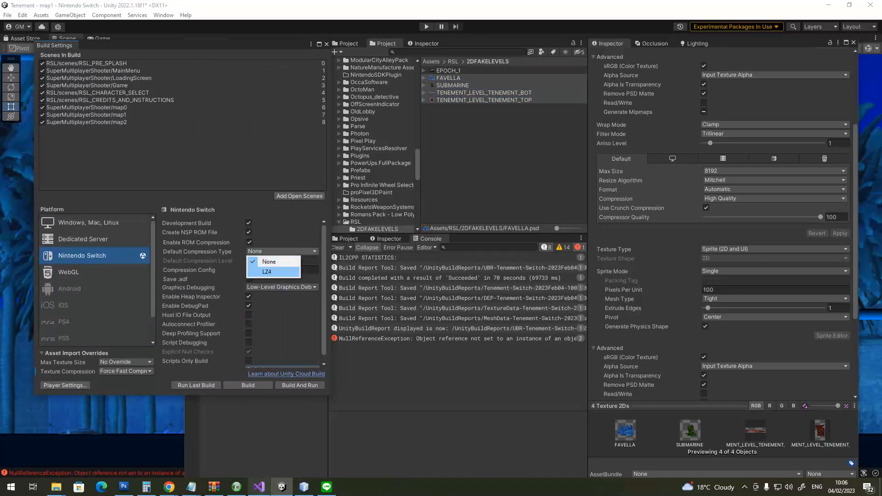
click(271, 271)
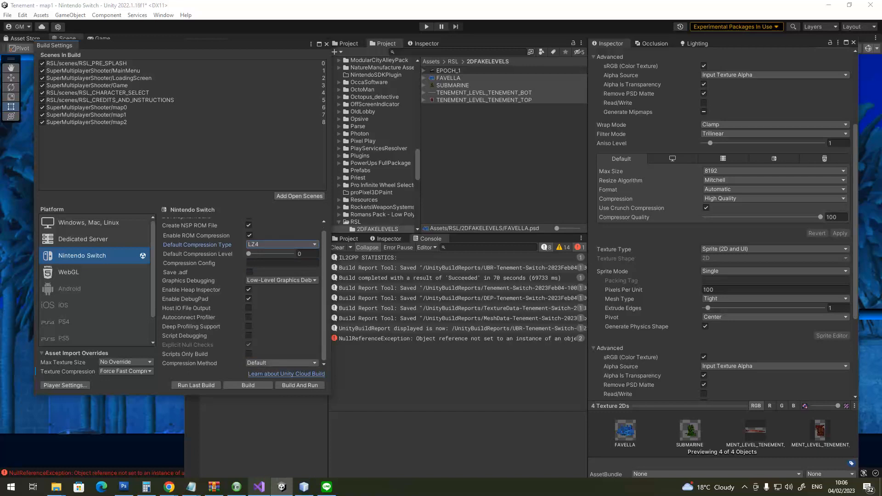
click(282, 363)
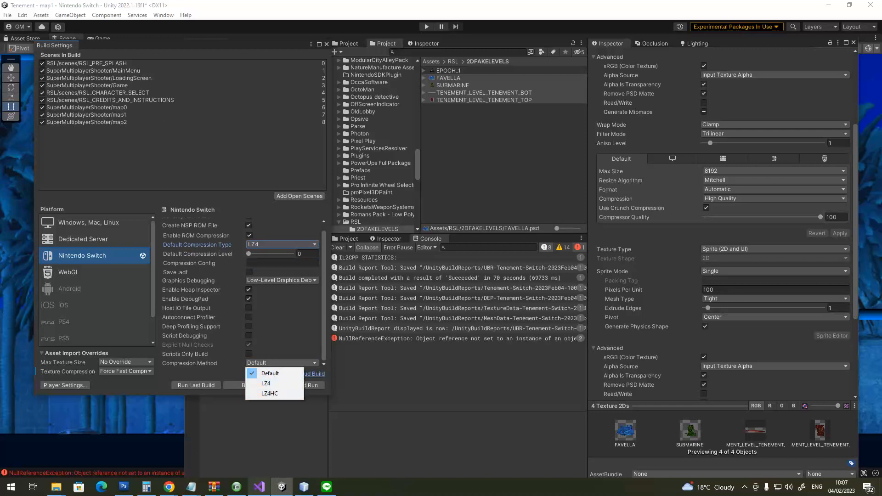
drag(184, 44, 186, 45)
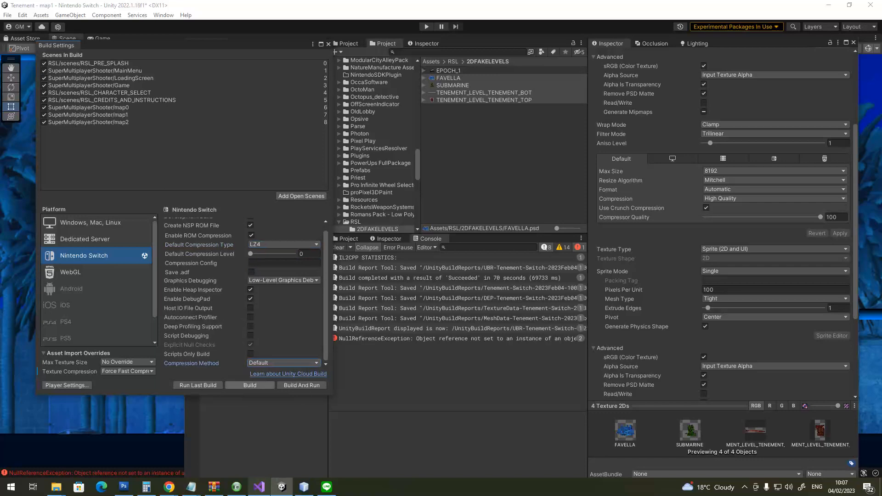
Build the Nintendo Switch player over the existing tenement.nsp, saving the modified map1 scene so its changes are included
click(250, 385)
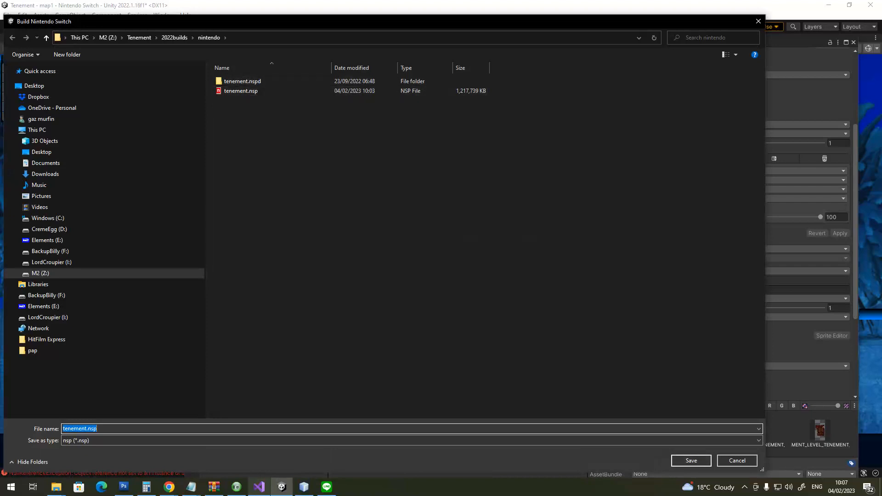
click(691, 460)
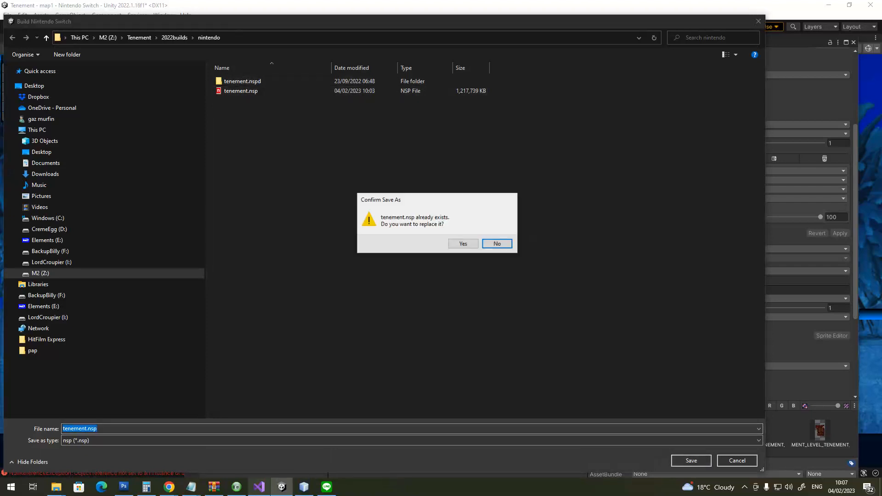
key(Return)
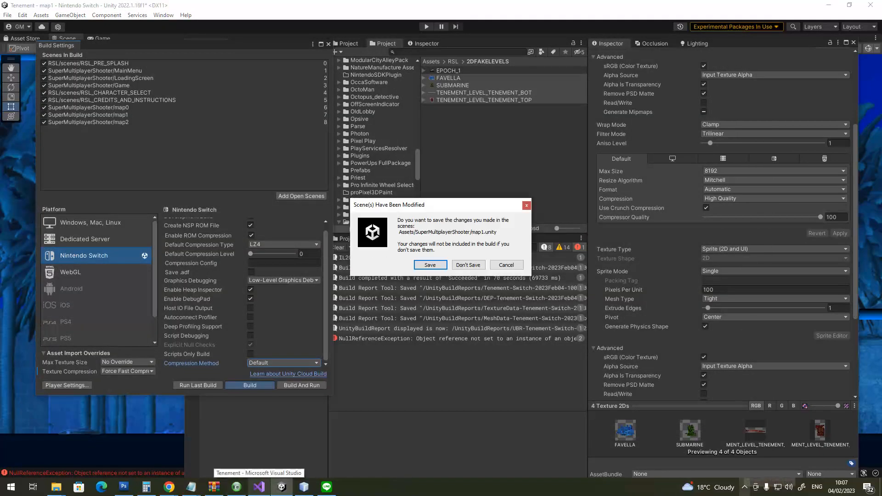
click(429, 265)
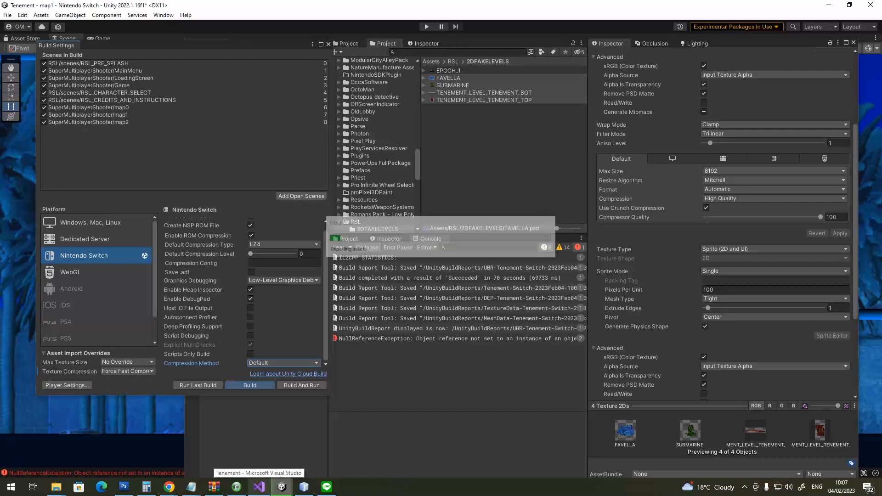
click(744, 487)
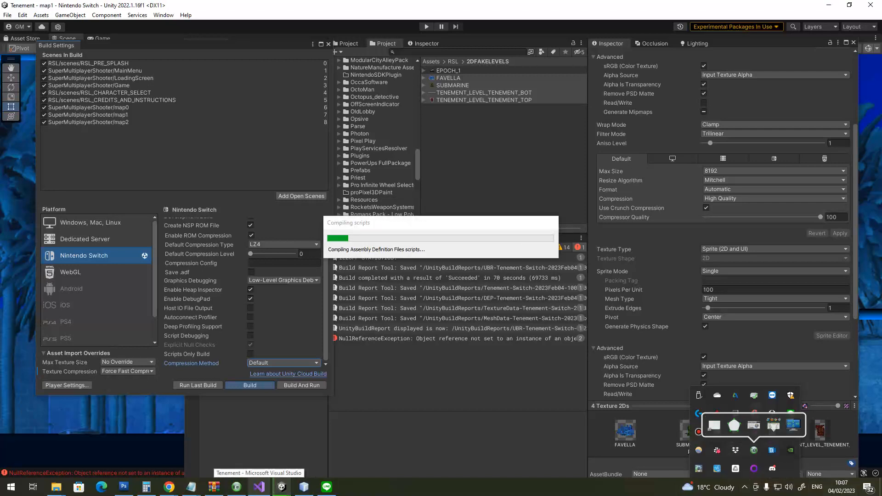
click(699, 431)
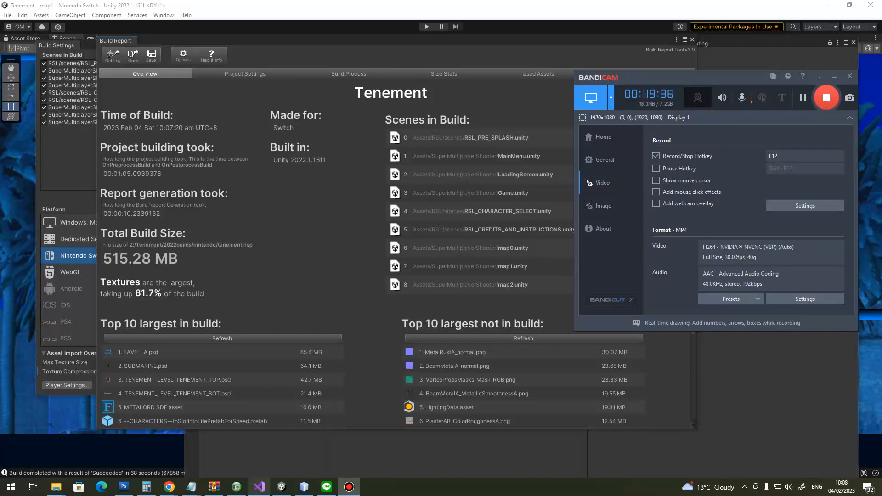
key(alt+Tab)
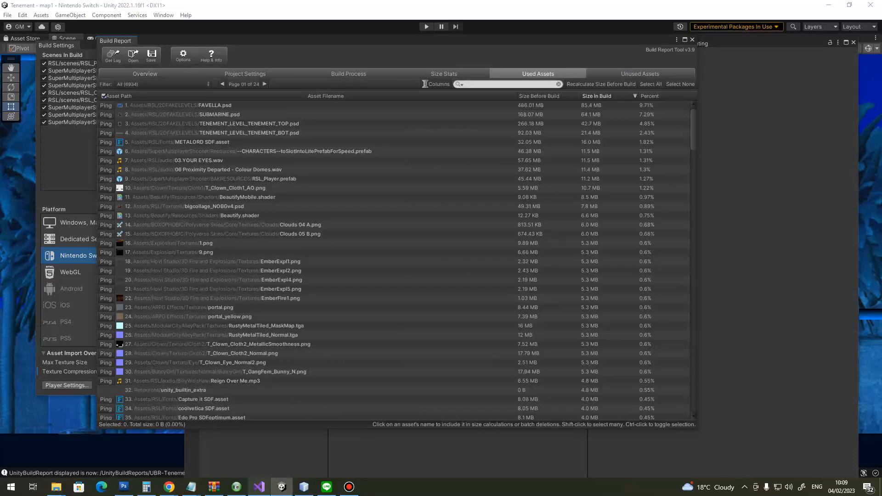
Filter the build report's used assets to textures, check where the largest ones are used, and close the report
click(163, 84)
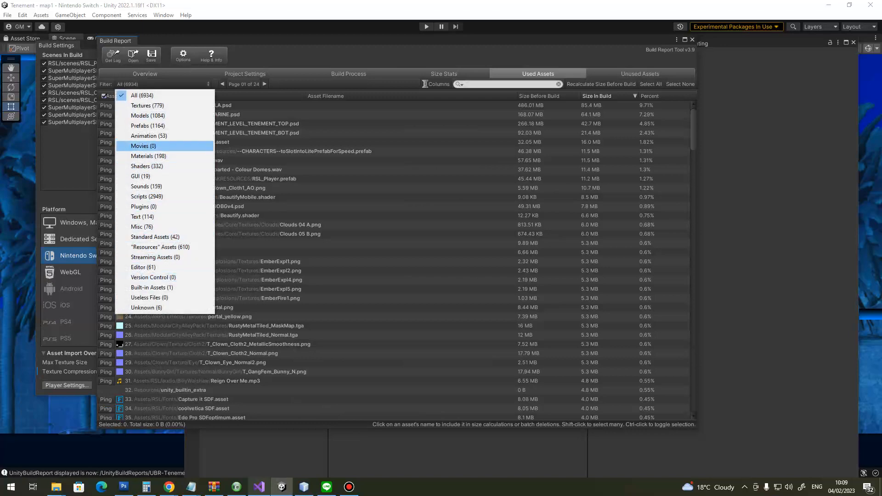
click(147, 105)
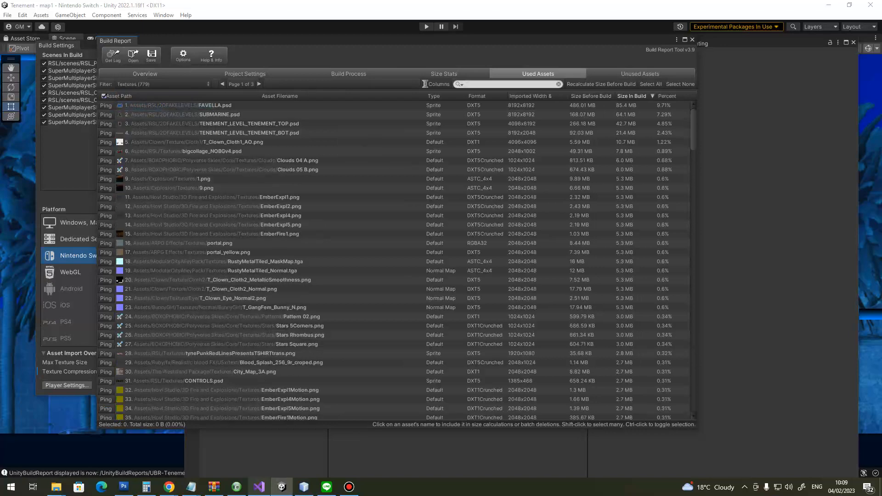
click(226, 106)
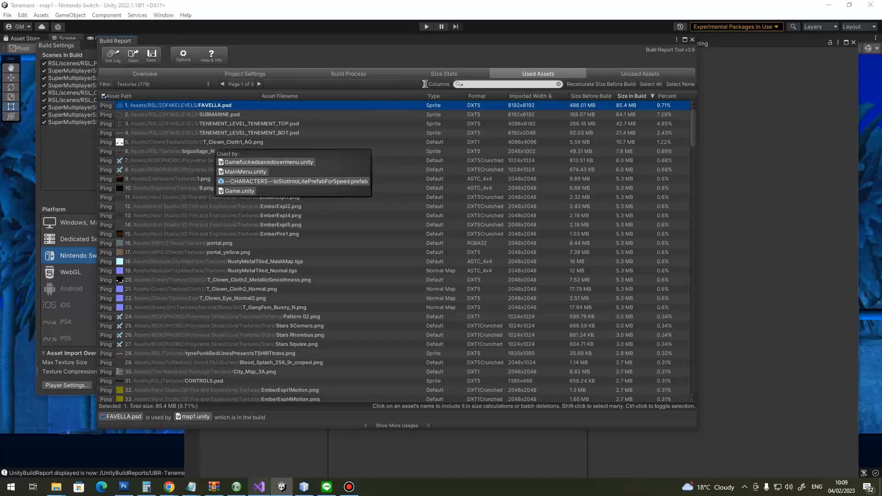
click(215, 151)
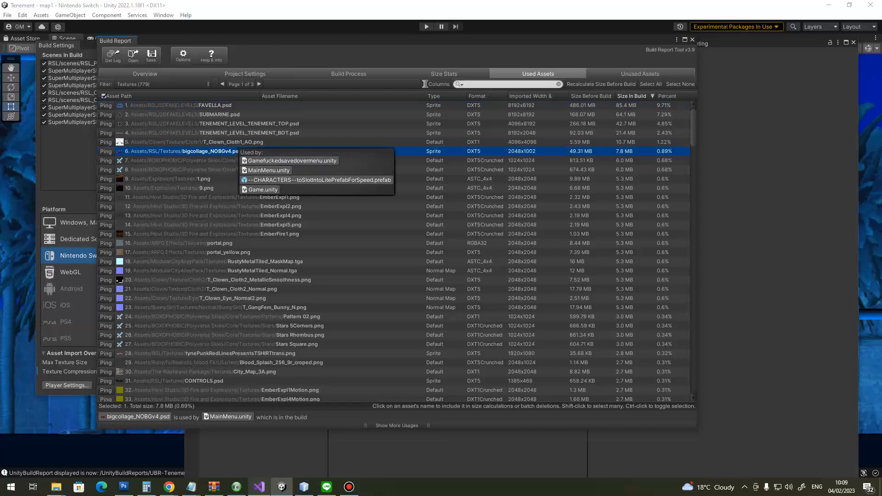
click(235, 143)
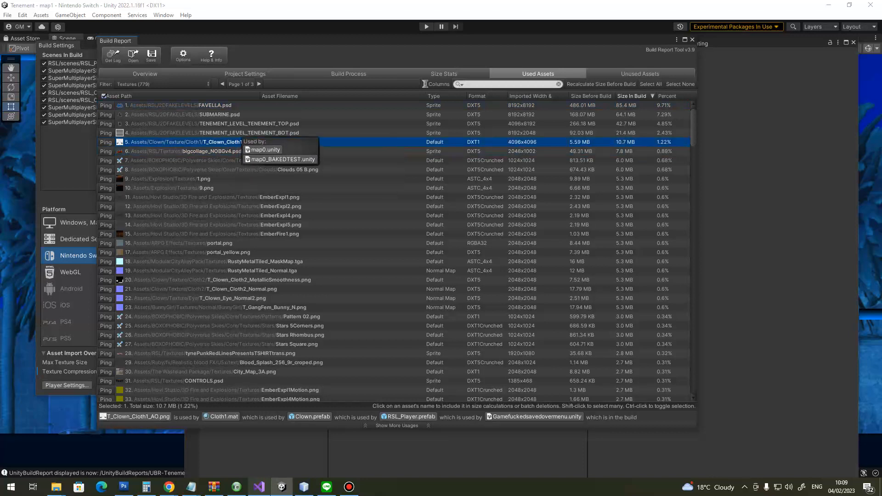
click(232, 133)
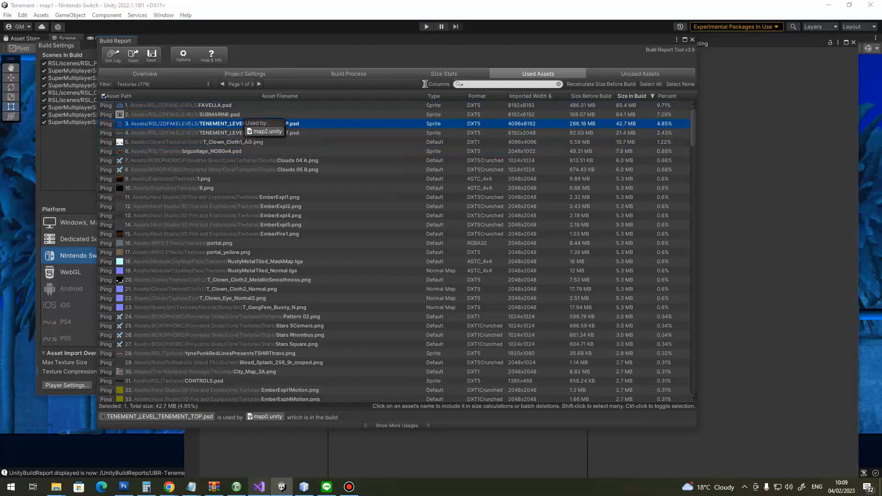
click(236, 115)
click(227, 106)
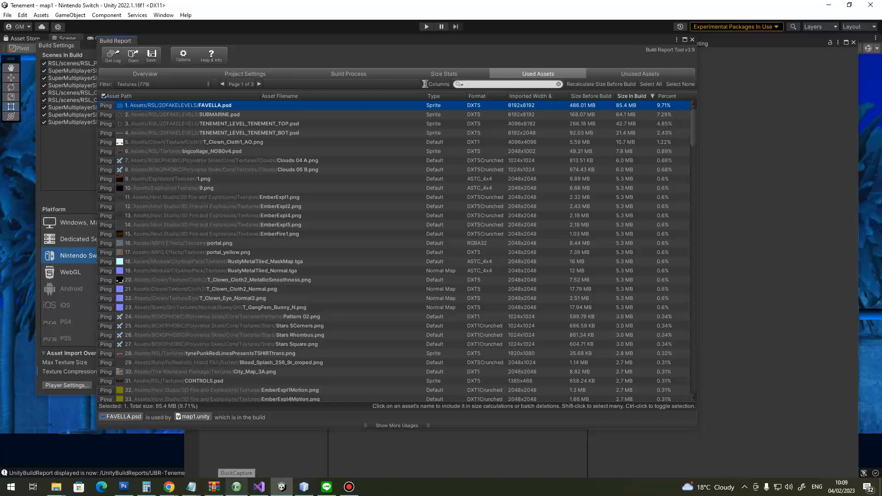
click(692, 40)
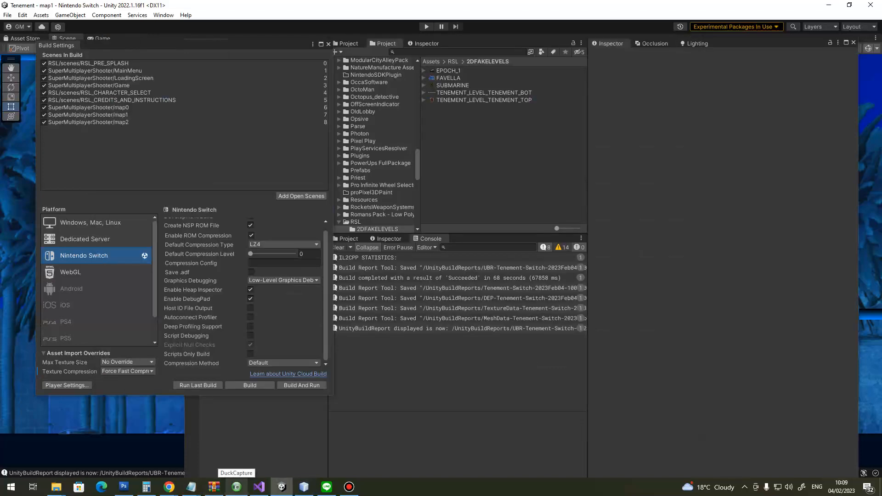
Move the build settings window out of the way, search the project for map0 and open the SuperMultiplayerShooter map0 scene
drag(282, 43, 0, 50)
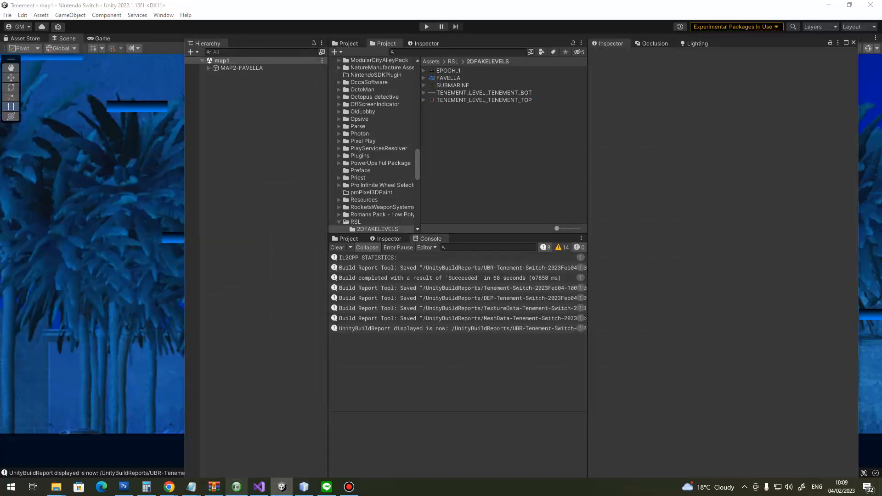
click(457, 52)
text(m)
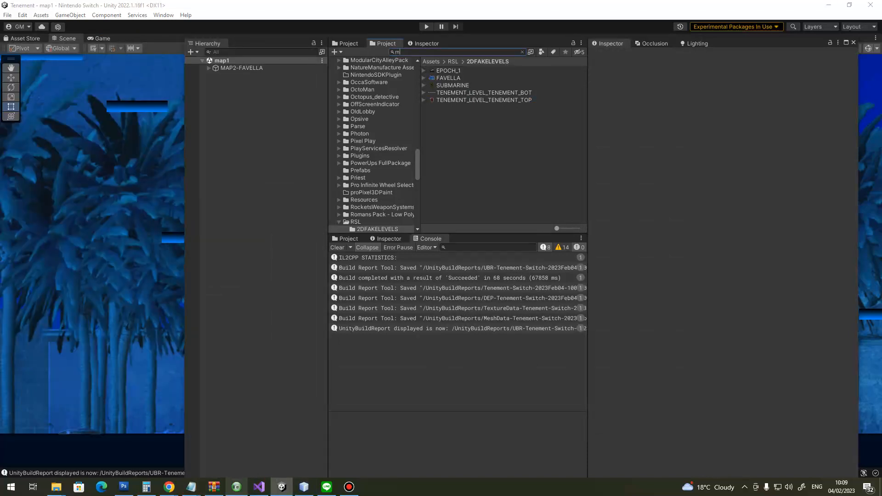
text(p0)
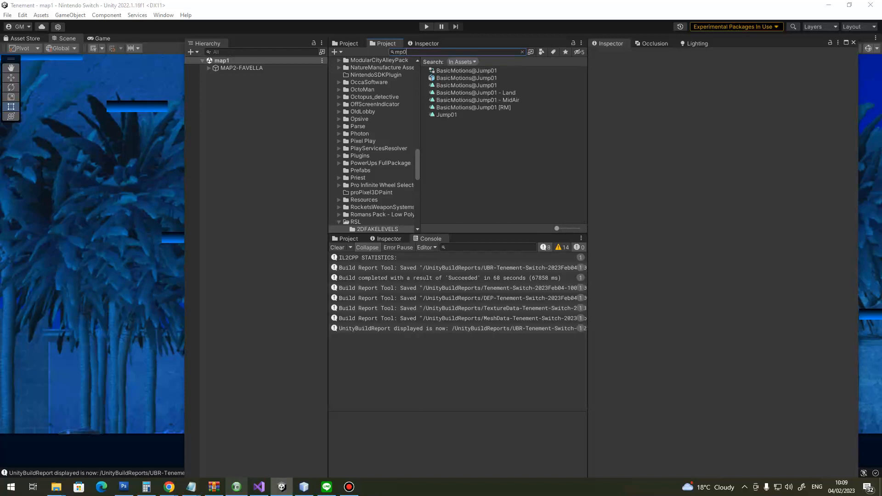
text(a)
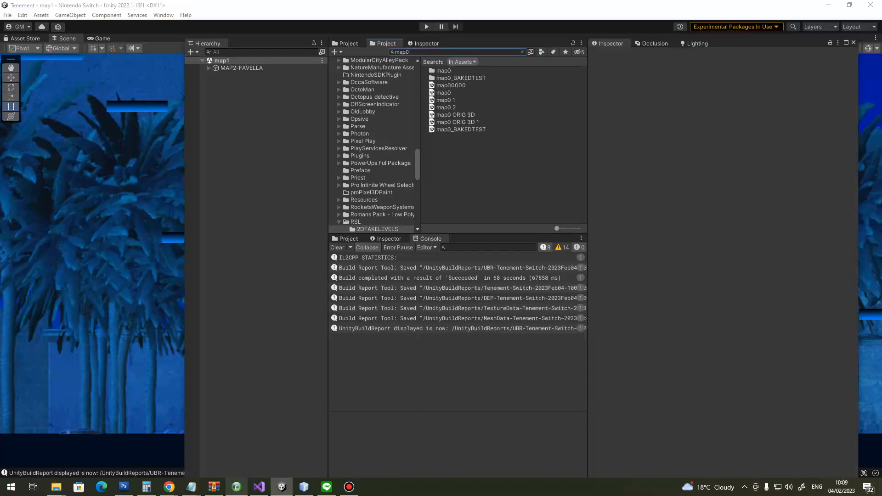
click(450, 86)
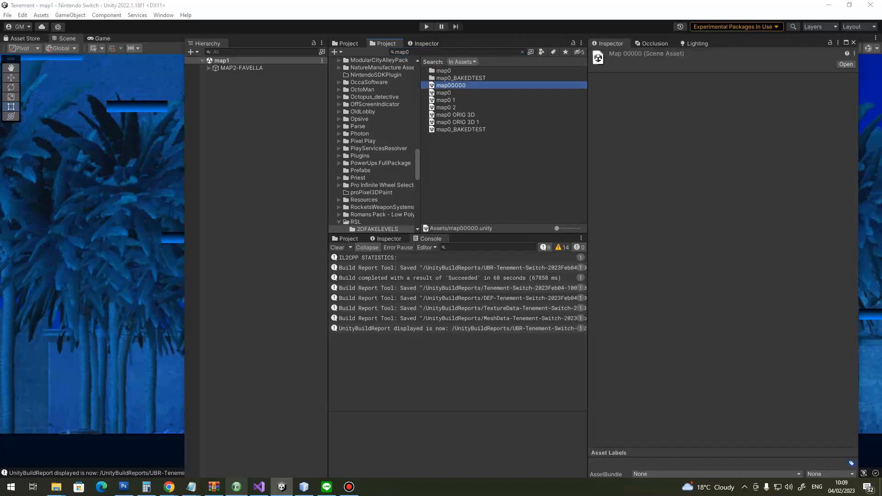
click(444, 93)
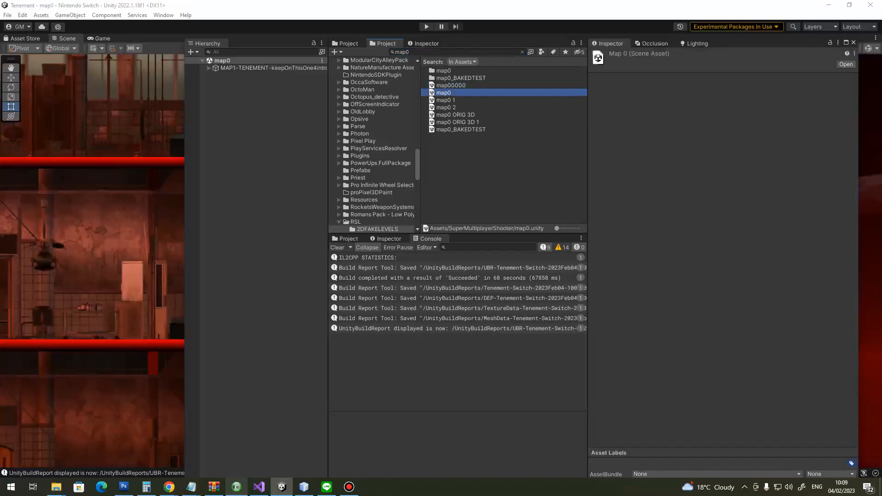
Enlarge the scene view to examine the tenement background's texture quality up close in map0, then widen the side panels again
drag(185, 262, 744, 225)
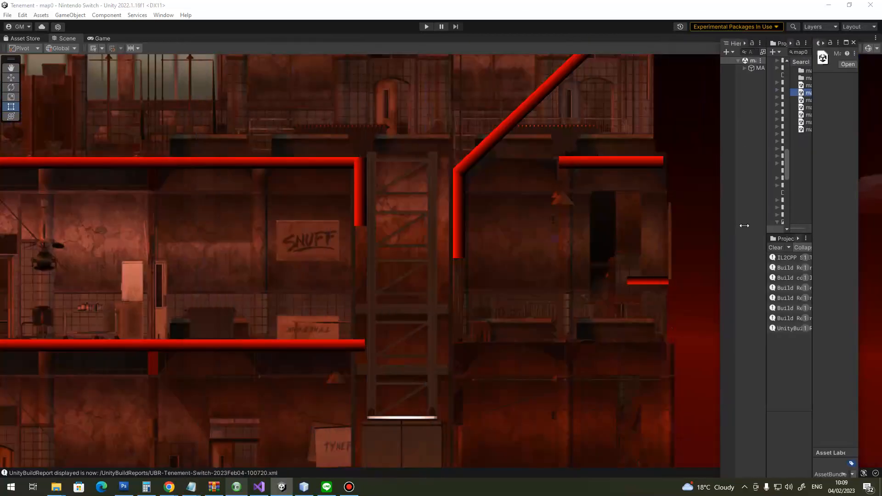
scroll(306, 243, down, 15)
scroll(307, 251, down, 15)
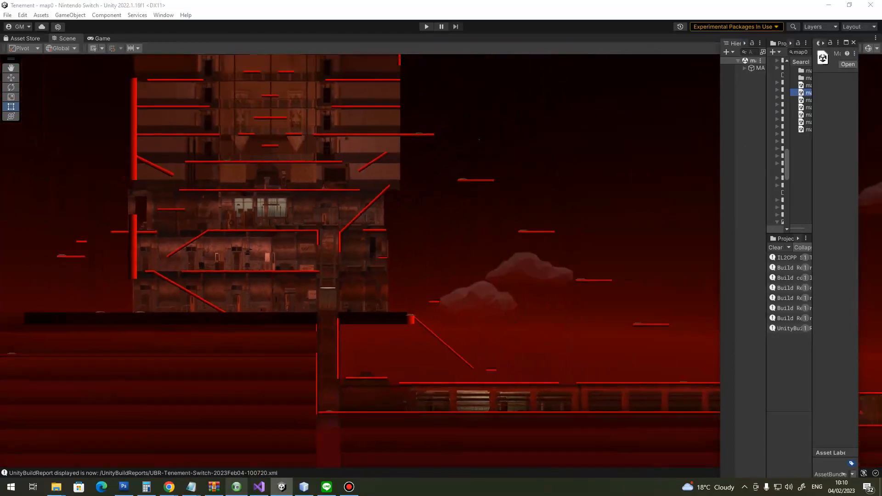
middle_drag(307, 251, 409, 408)
scroll(409, 408, up, 5)
scroll(378, 338, up, 10)
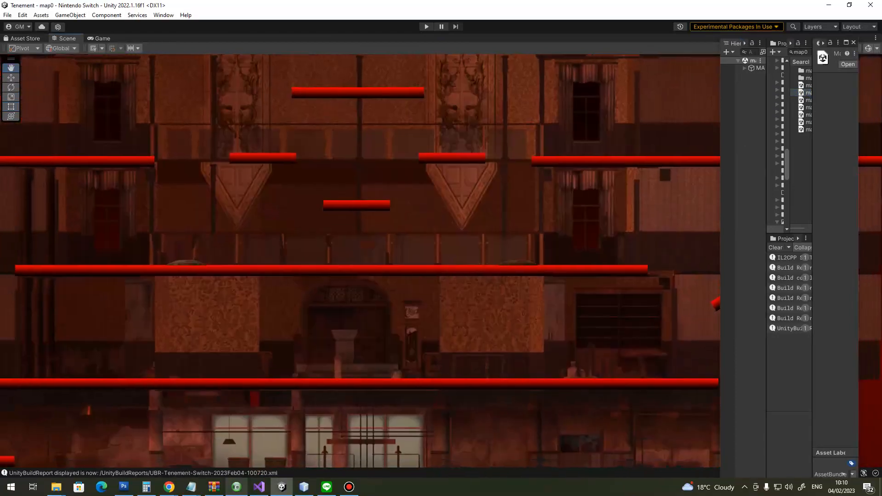
middle_drag(443, 281, 469, 253)
scroll(468, 253, down, 12)
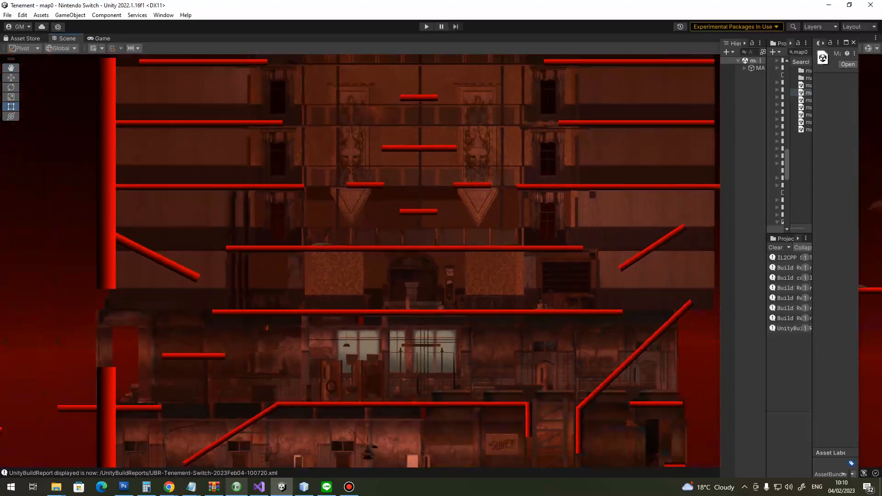
scroll(468, 252, up, 16)
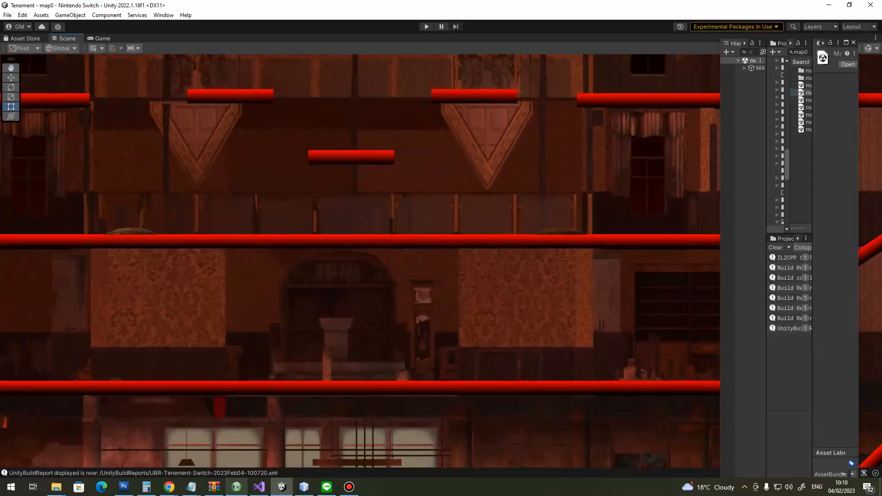
scroll(459, 264, up, 6)
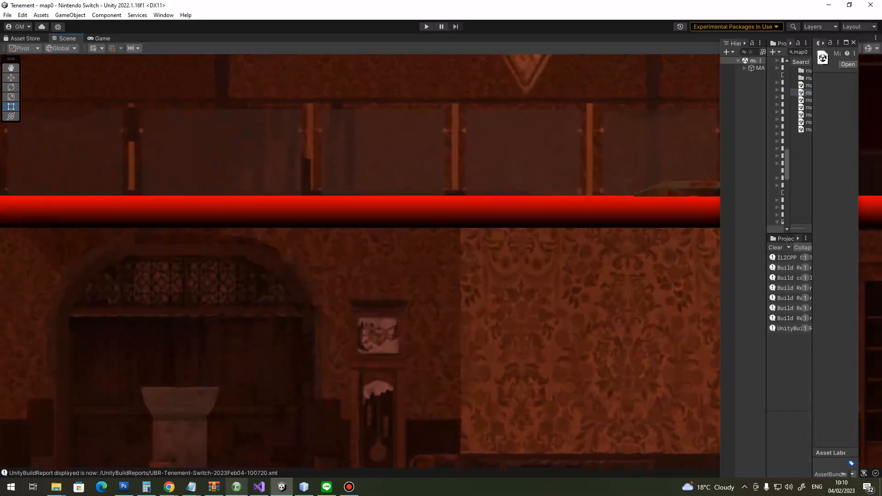
scroll(496, 287, up, 4)
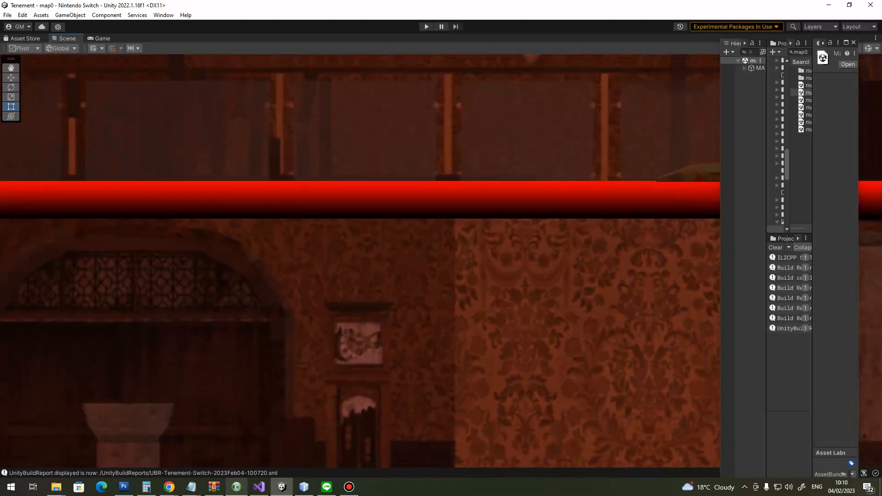
drag(720, 202, 514, 200)
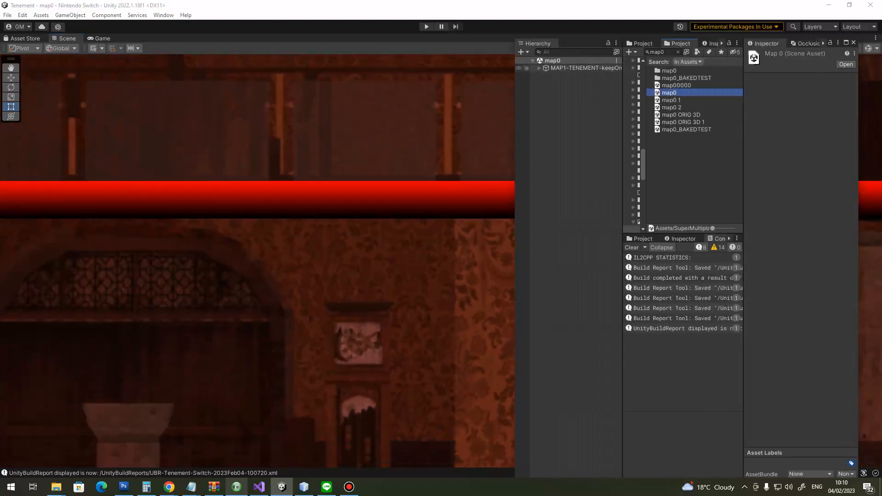
Expand the map0 root object, select TENEMENTFAKE2D_TOP, locate its sprite asset in the project and widen the inspector to read its sprite name
click(539, 68)
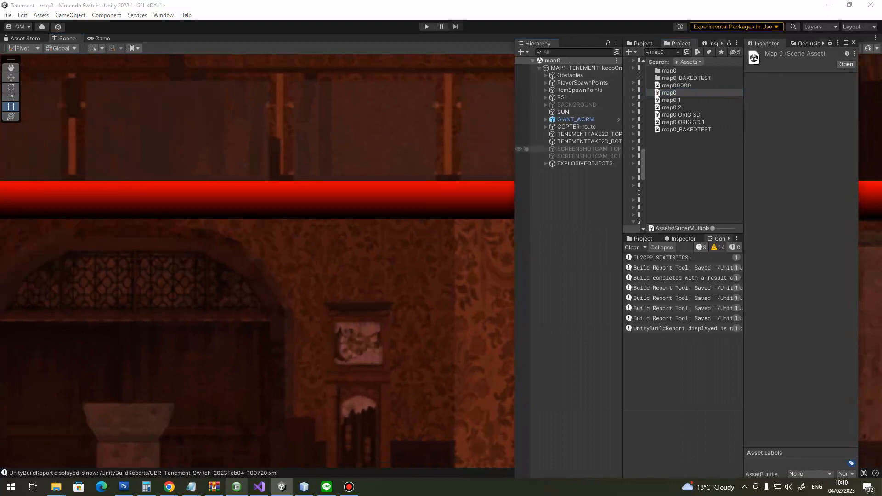
click(589, 134)
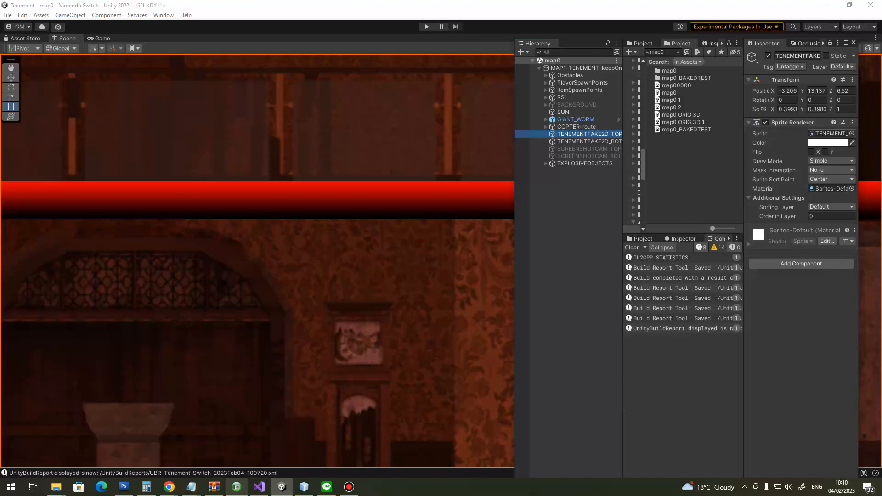
click(829, 133)
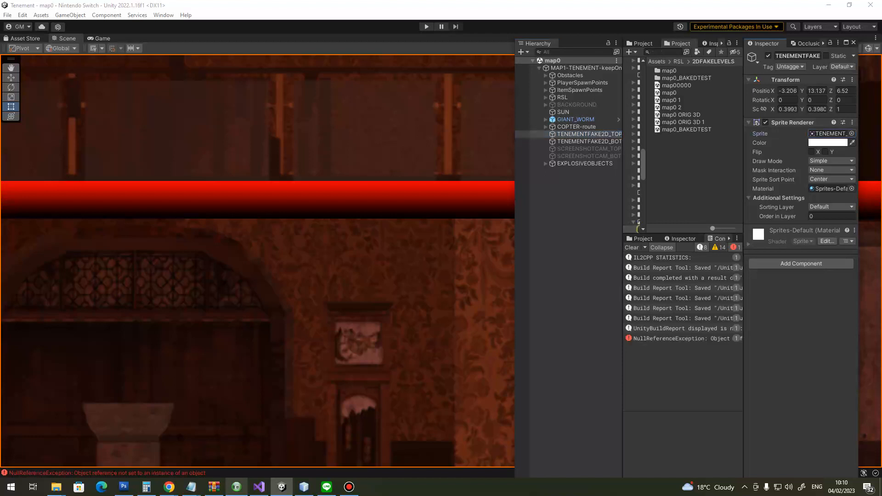
drag(622, 151, 562, 152)
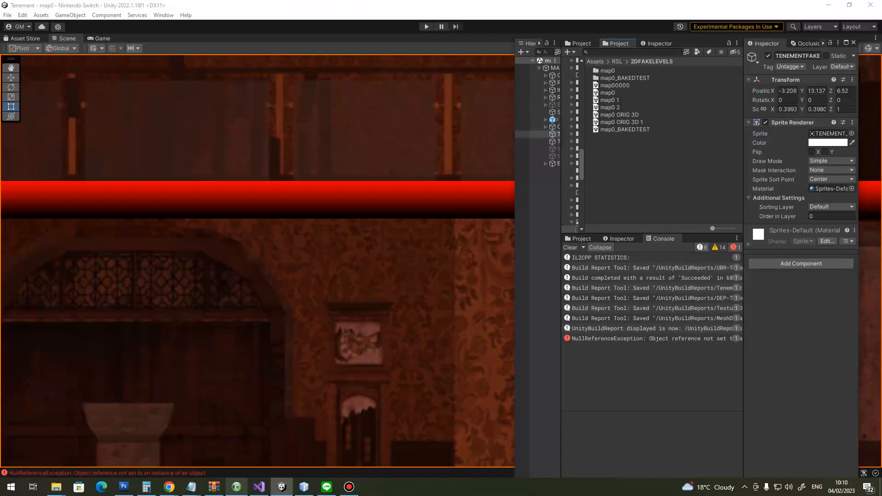
drag(743, 152, 653, 152)
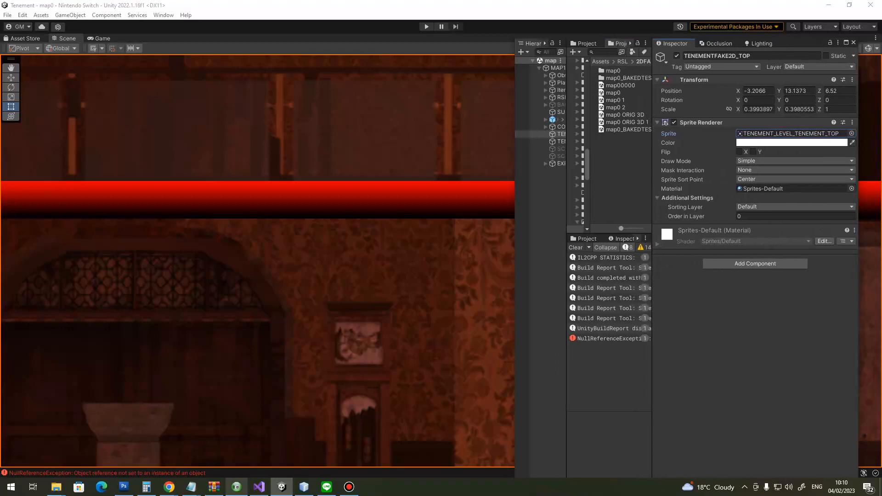
Select TENEMENTFAKE2D_BOT, locate its sprite asset in the project and give the side panels more room beside the scene view
click(558, 141)
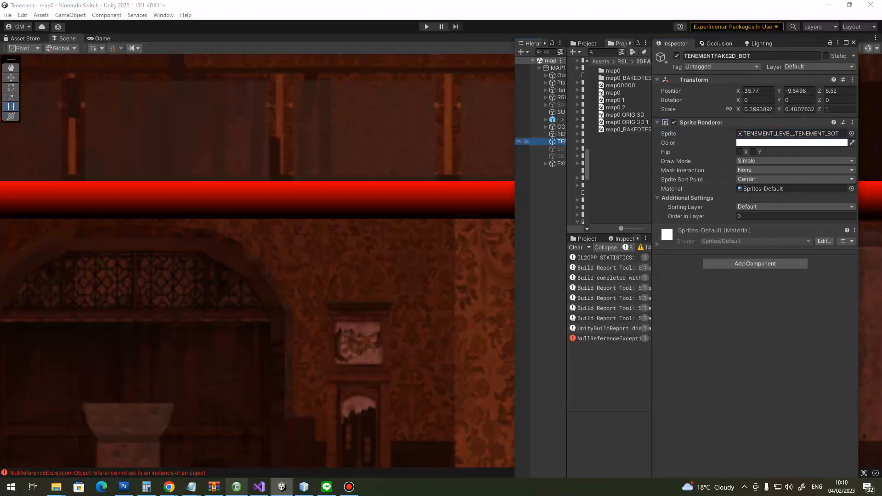
scroll(424, 348, down, 15)
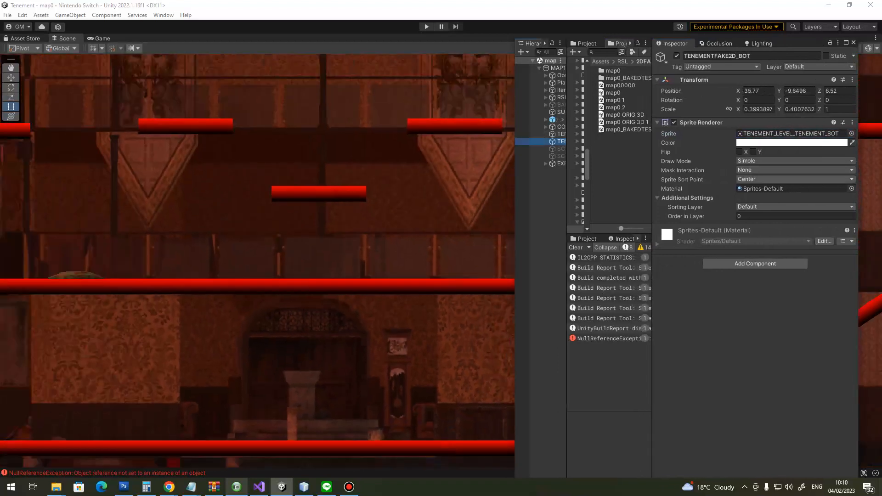
click(791, 133)
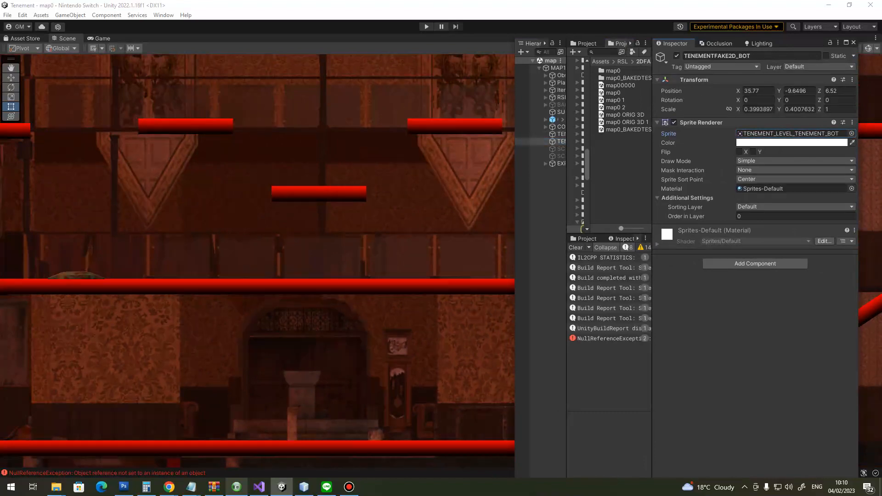
drag(513, 233, 386, 216)
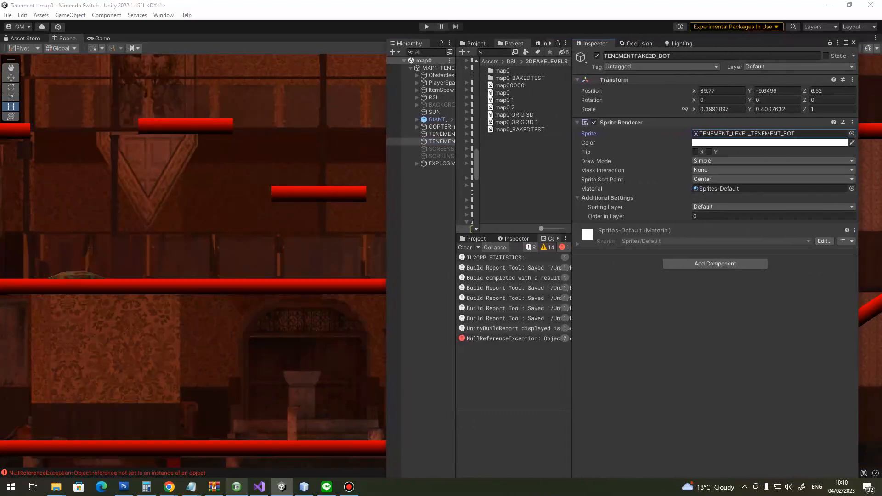
click(349, 487)
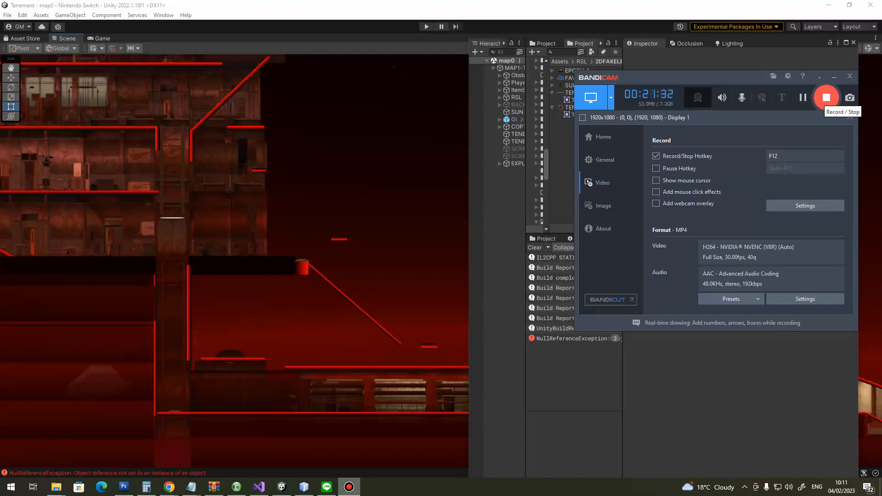
Switch to NetBeans, copy the entire NextPOT class with its getNextPowerOfTwo method, and return to Unity
click(304, 486)
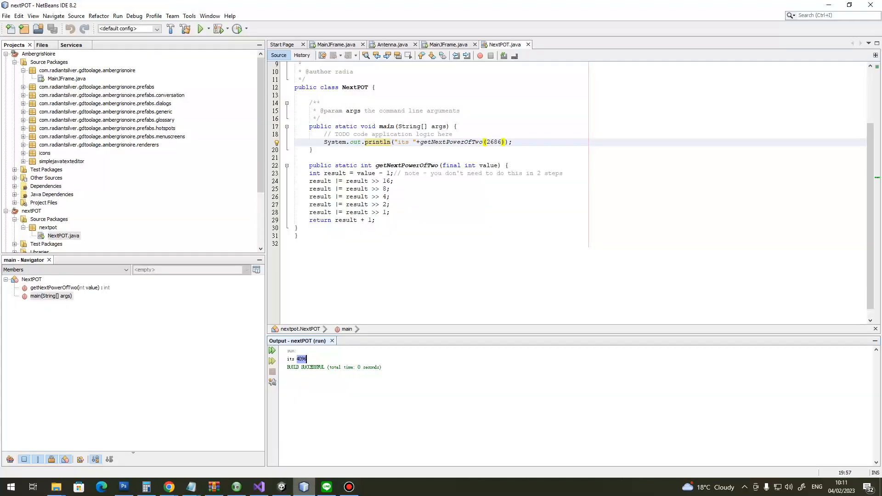
drag(316, 244, 293, 86)
right_click(369, 97)
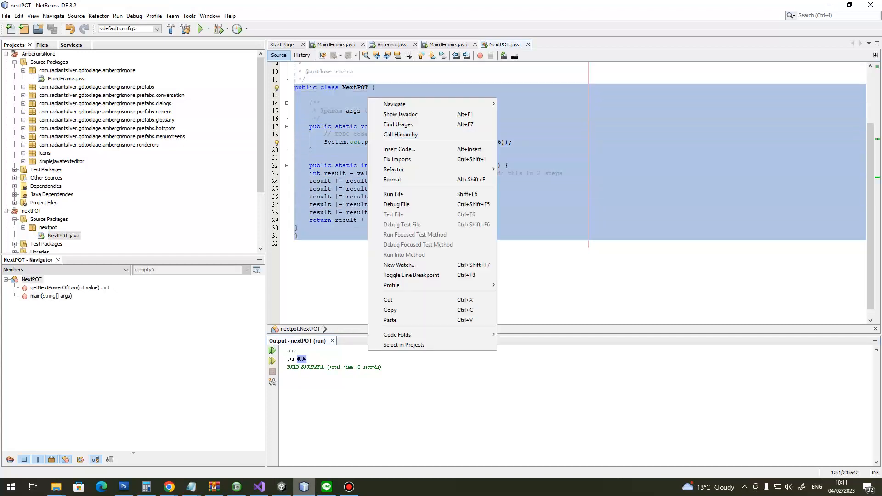
click(390, 310)
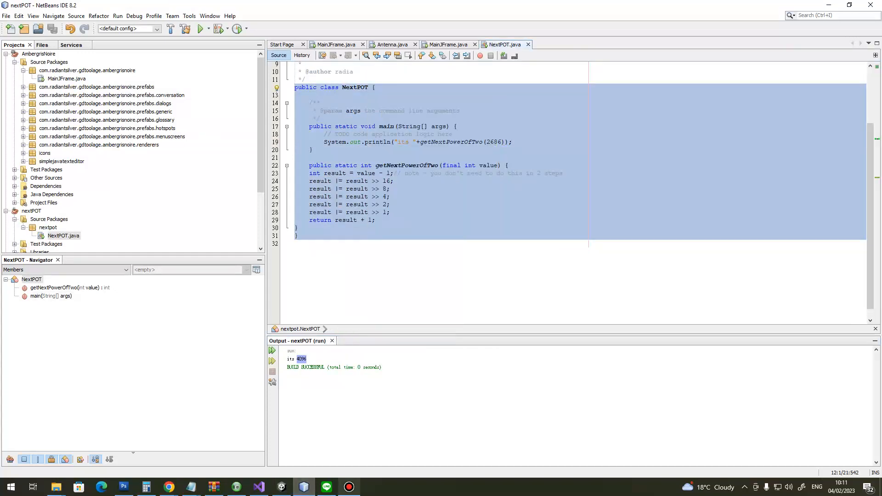
click(281, 487)
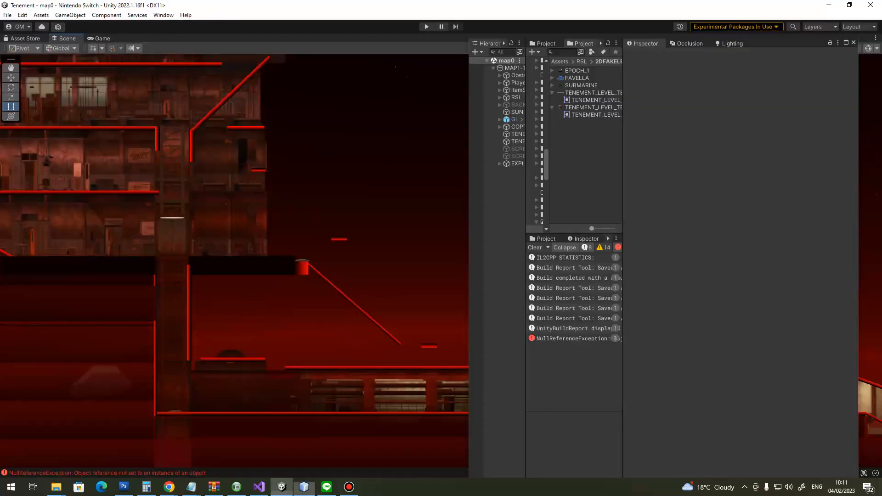
click(349, 486)
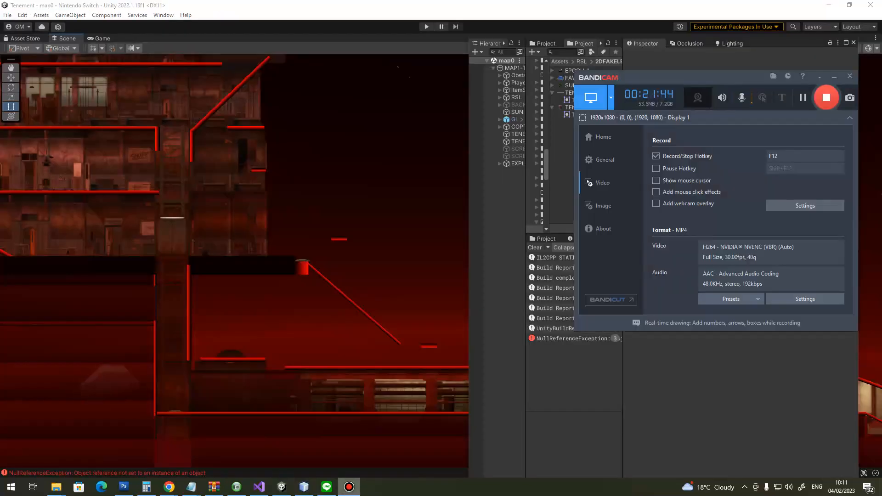